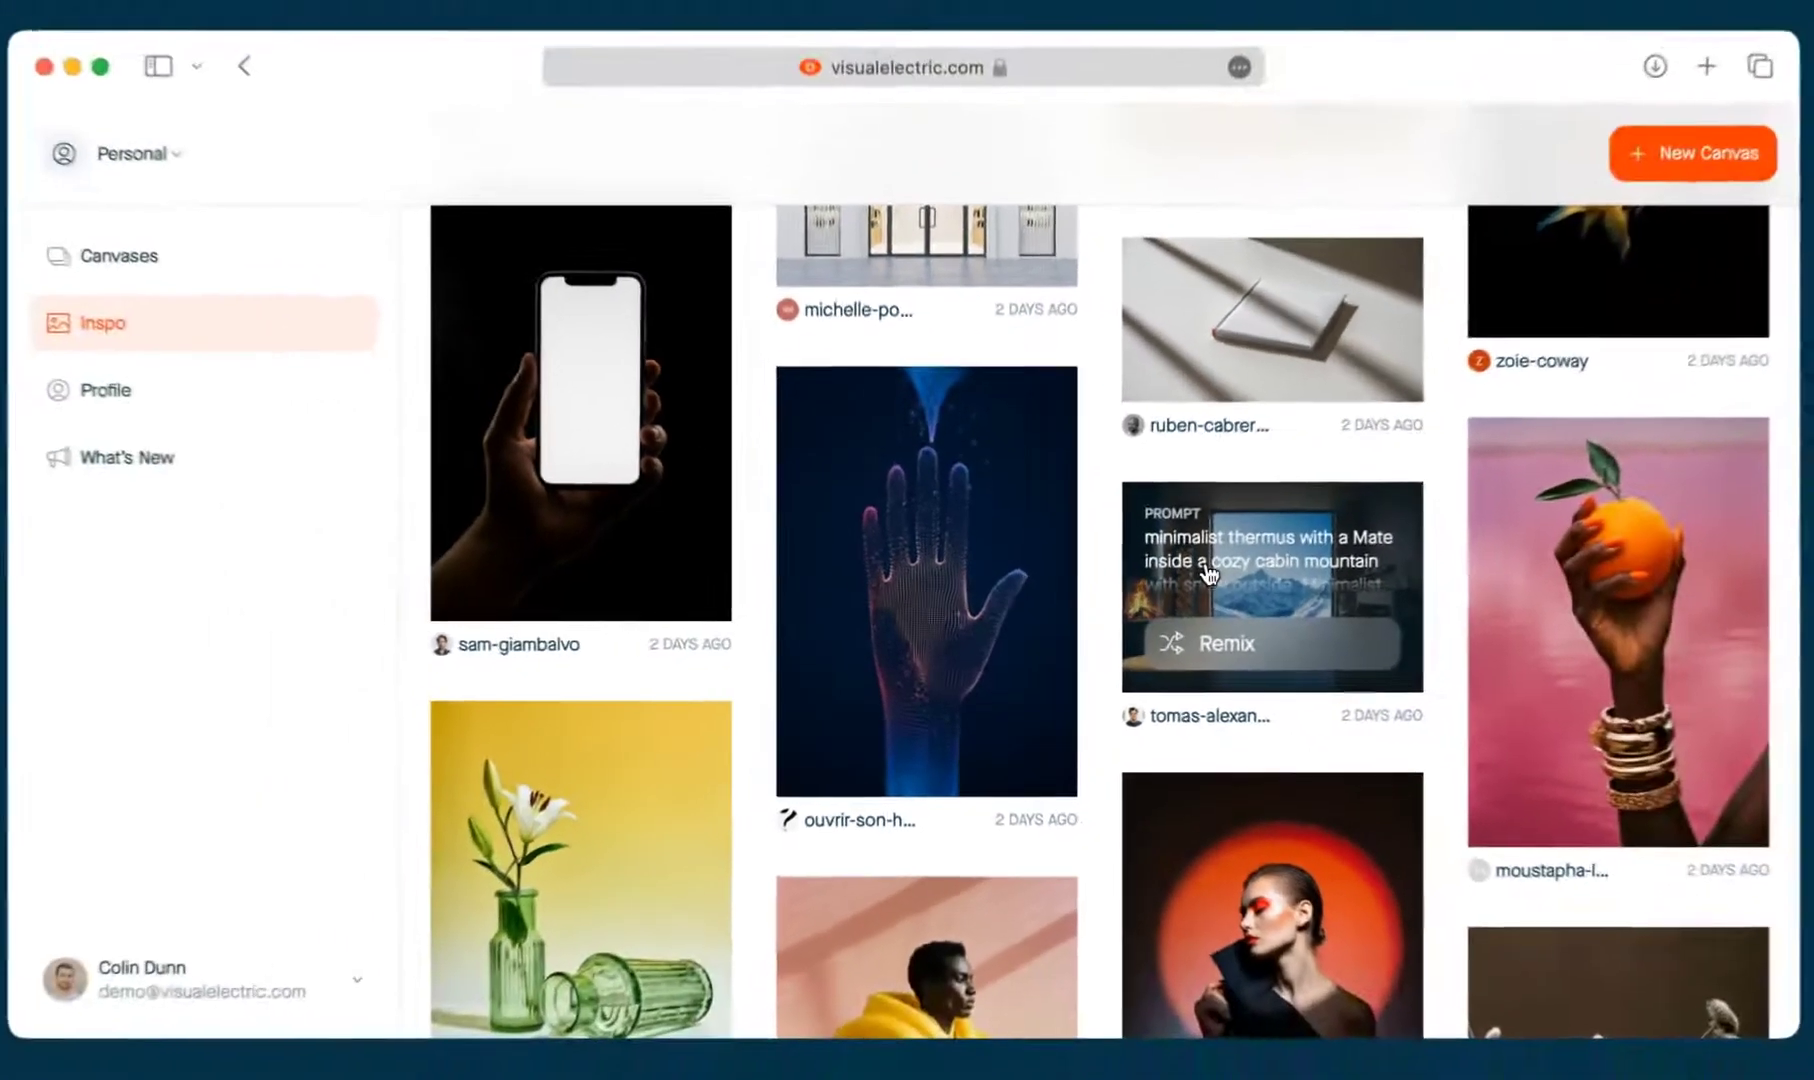
# Step: View the cabin image's details and prompt, then close them
pyautogui.click(1288, 554)
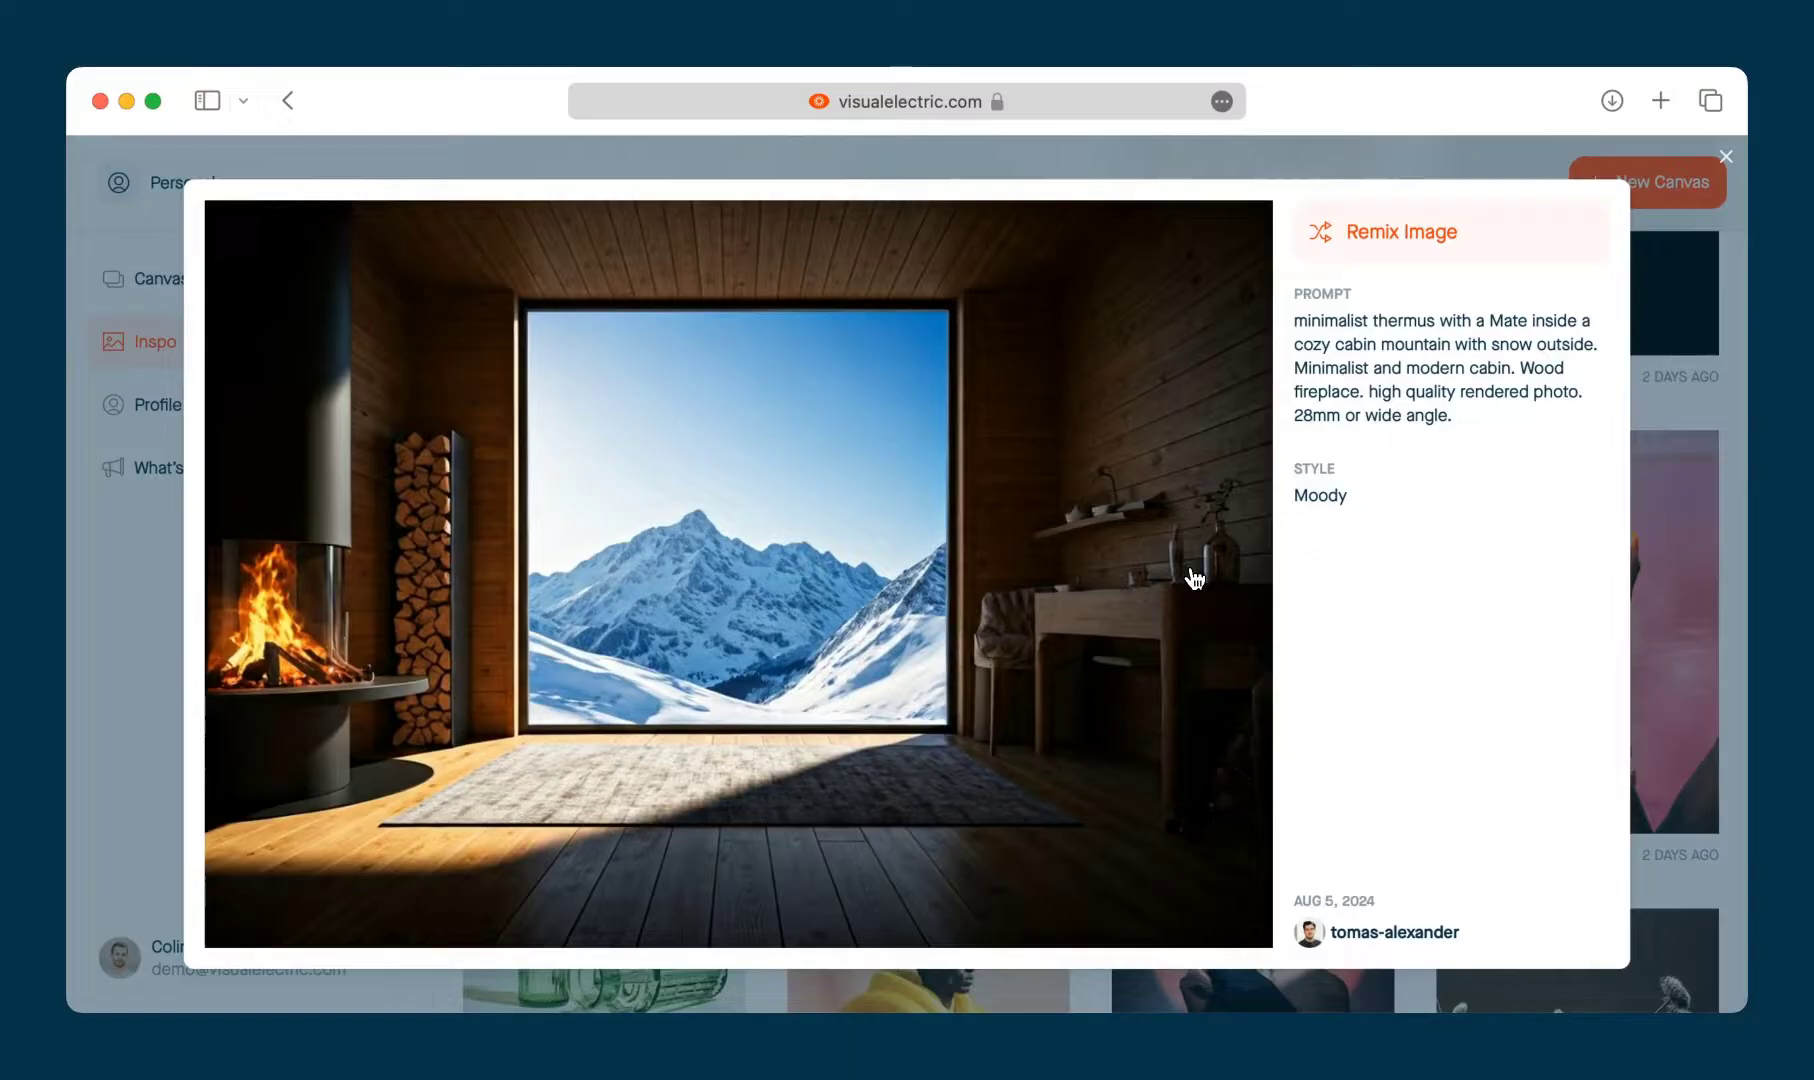
pyautogui.press('Escape')
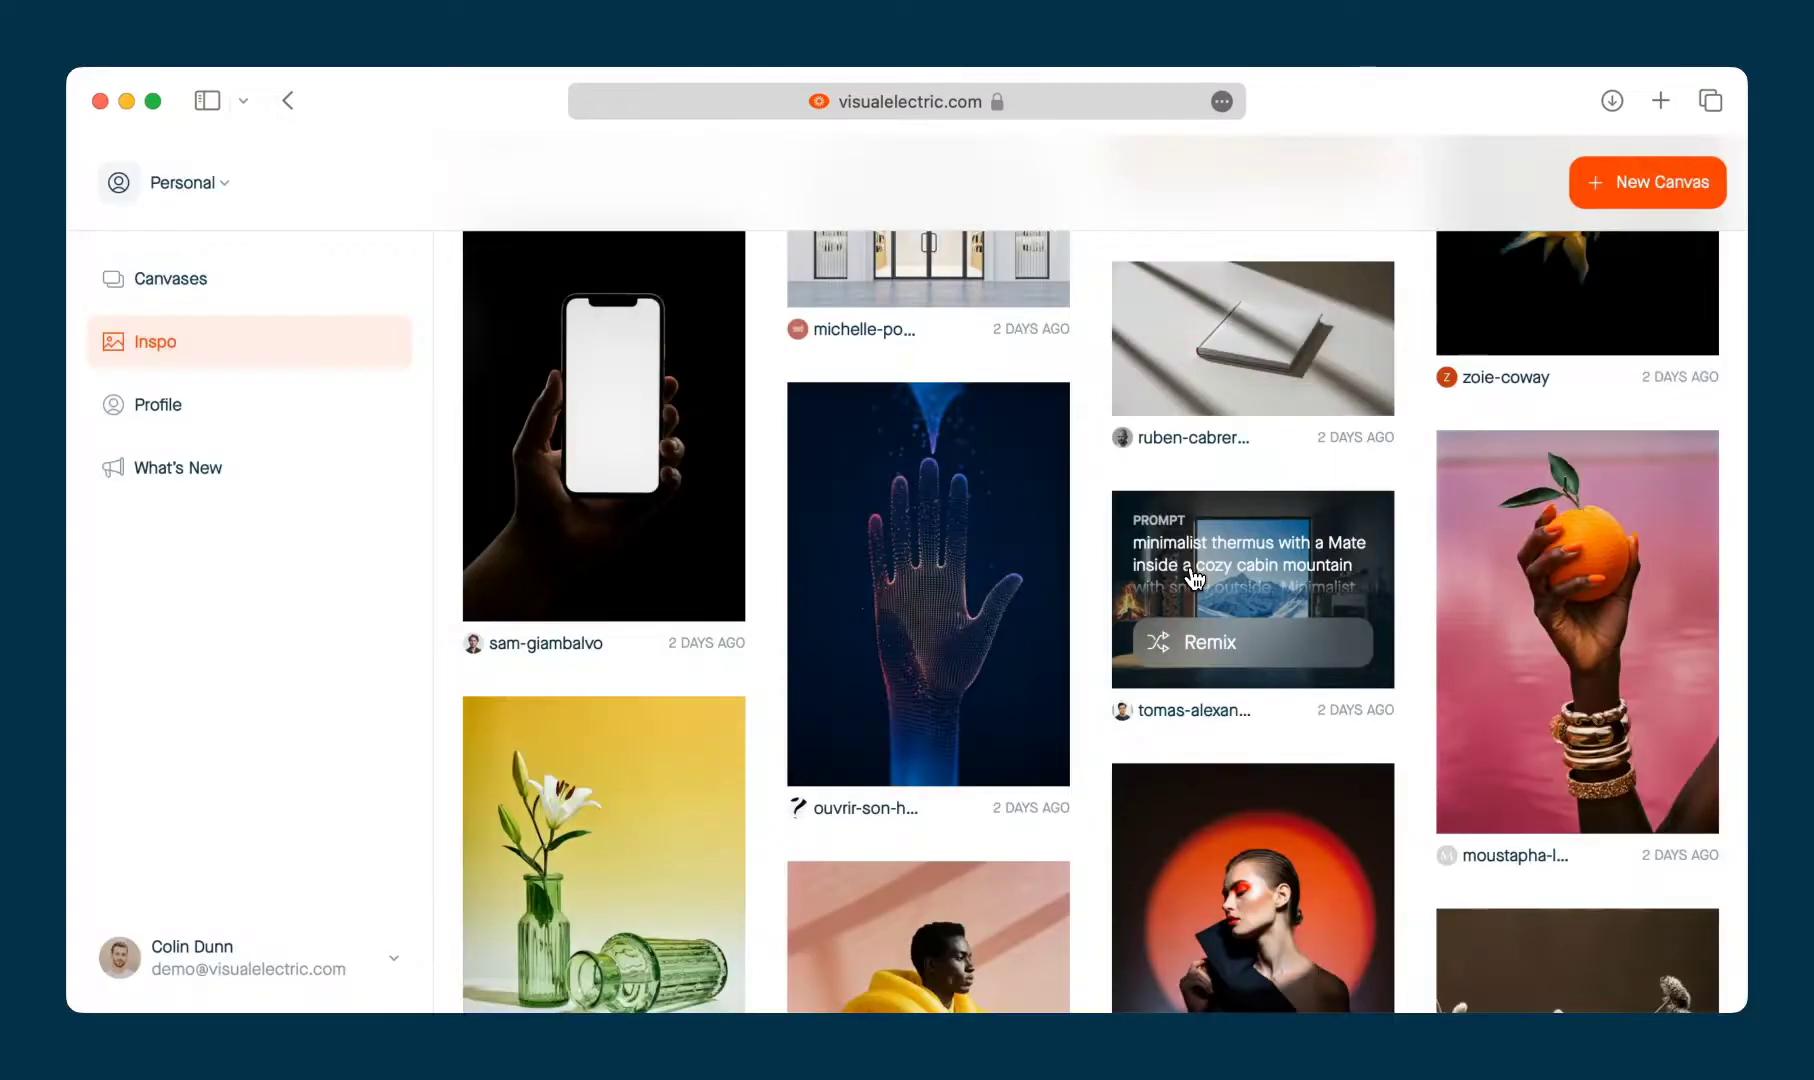
pyautogui.scroll(15, 1194, 578)
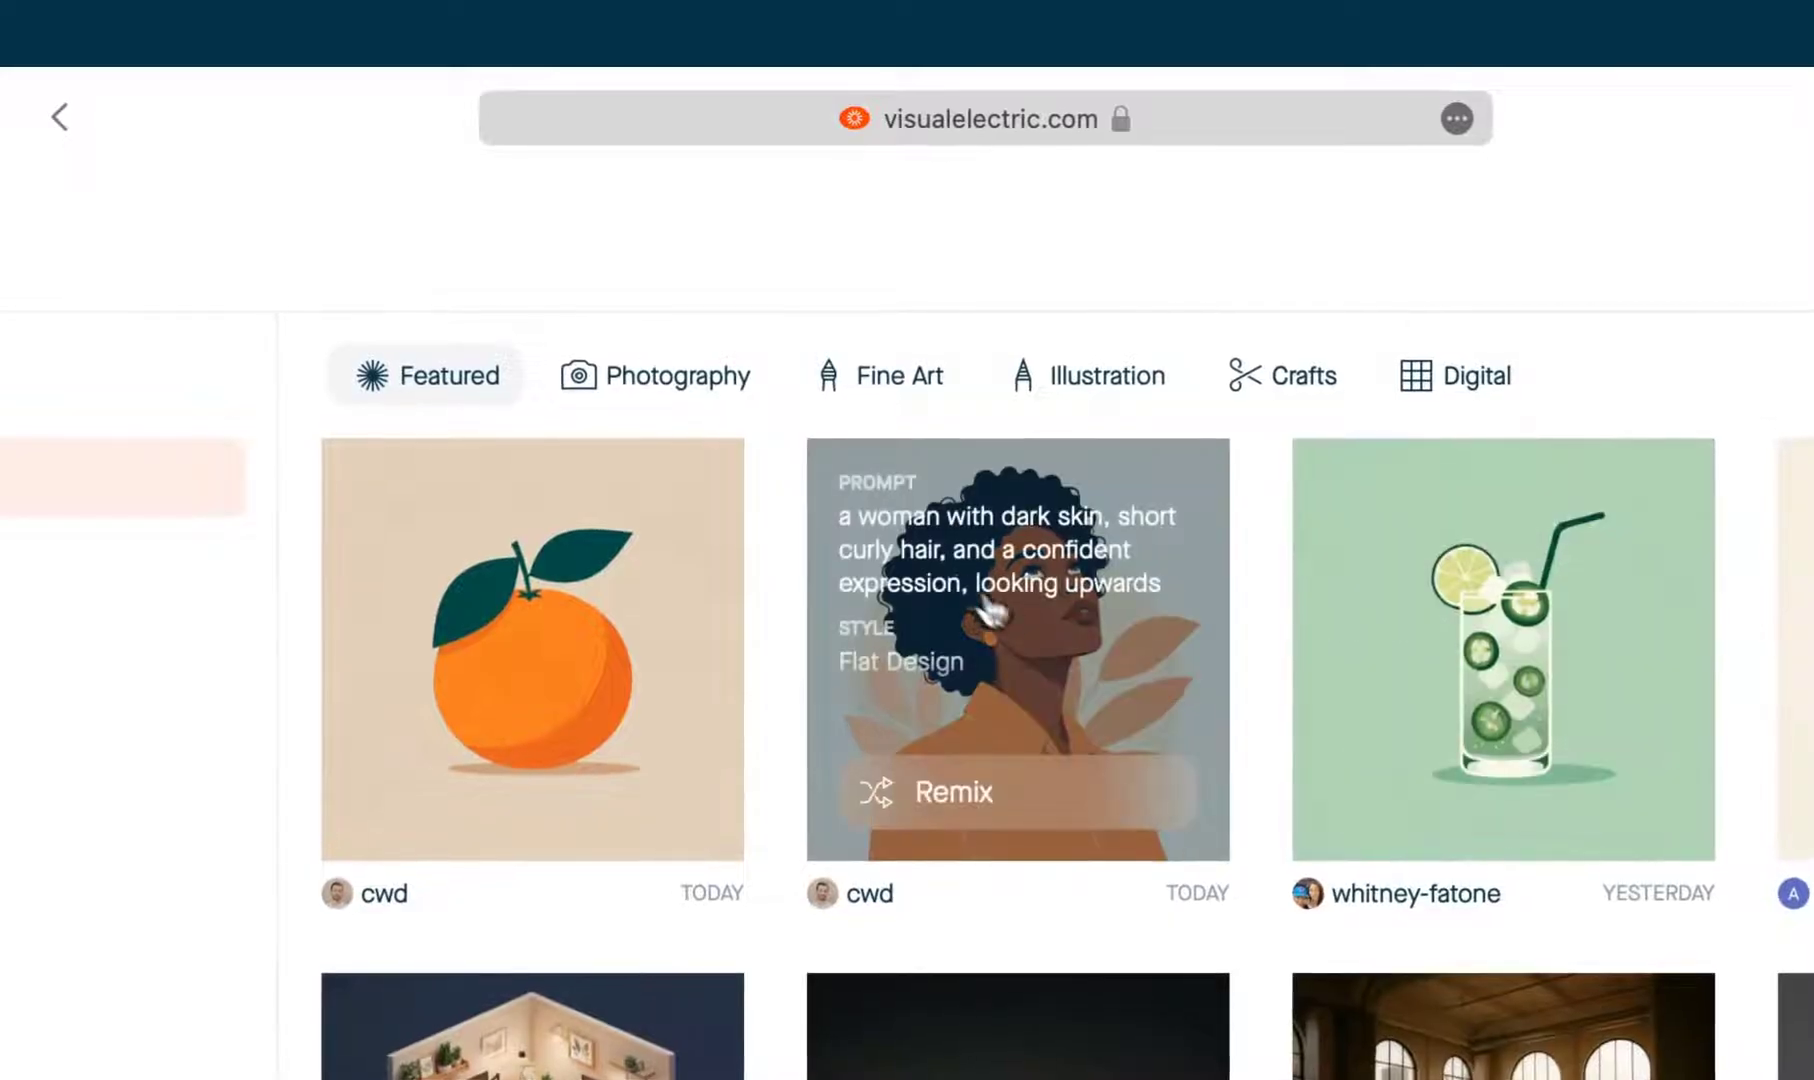
# Step: Browse the Photography, Fine Art, Illustration, Crafts and Digital galleries, then open the workspace list
pyautogui.click(741, 408)
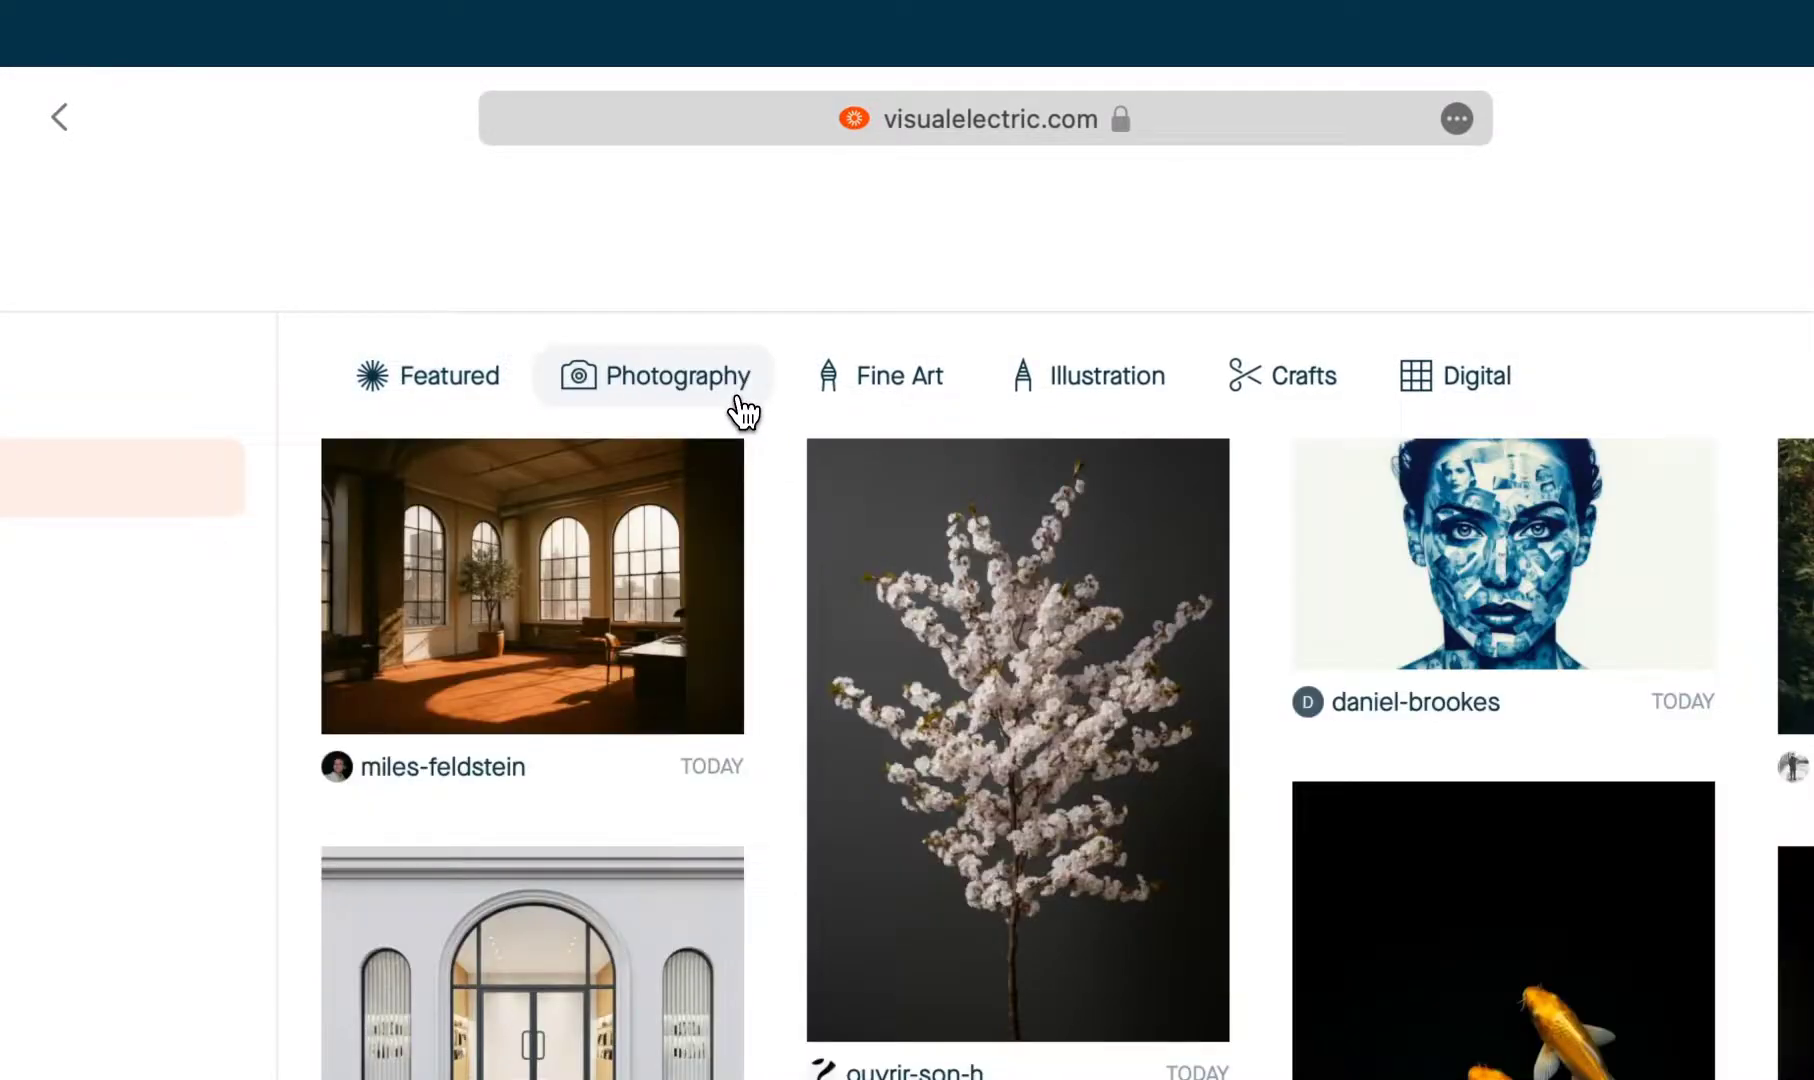
pyautogui.click(945, 405)
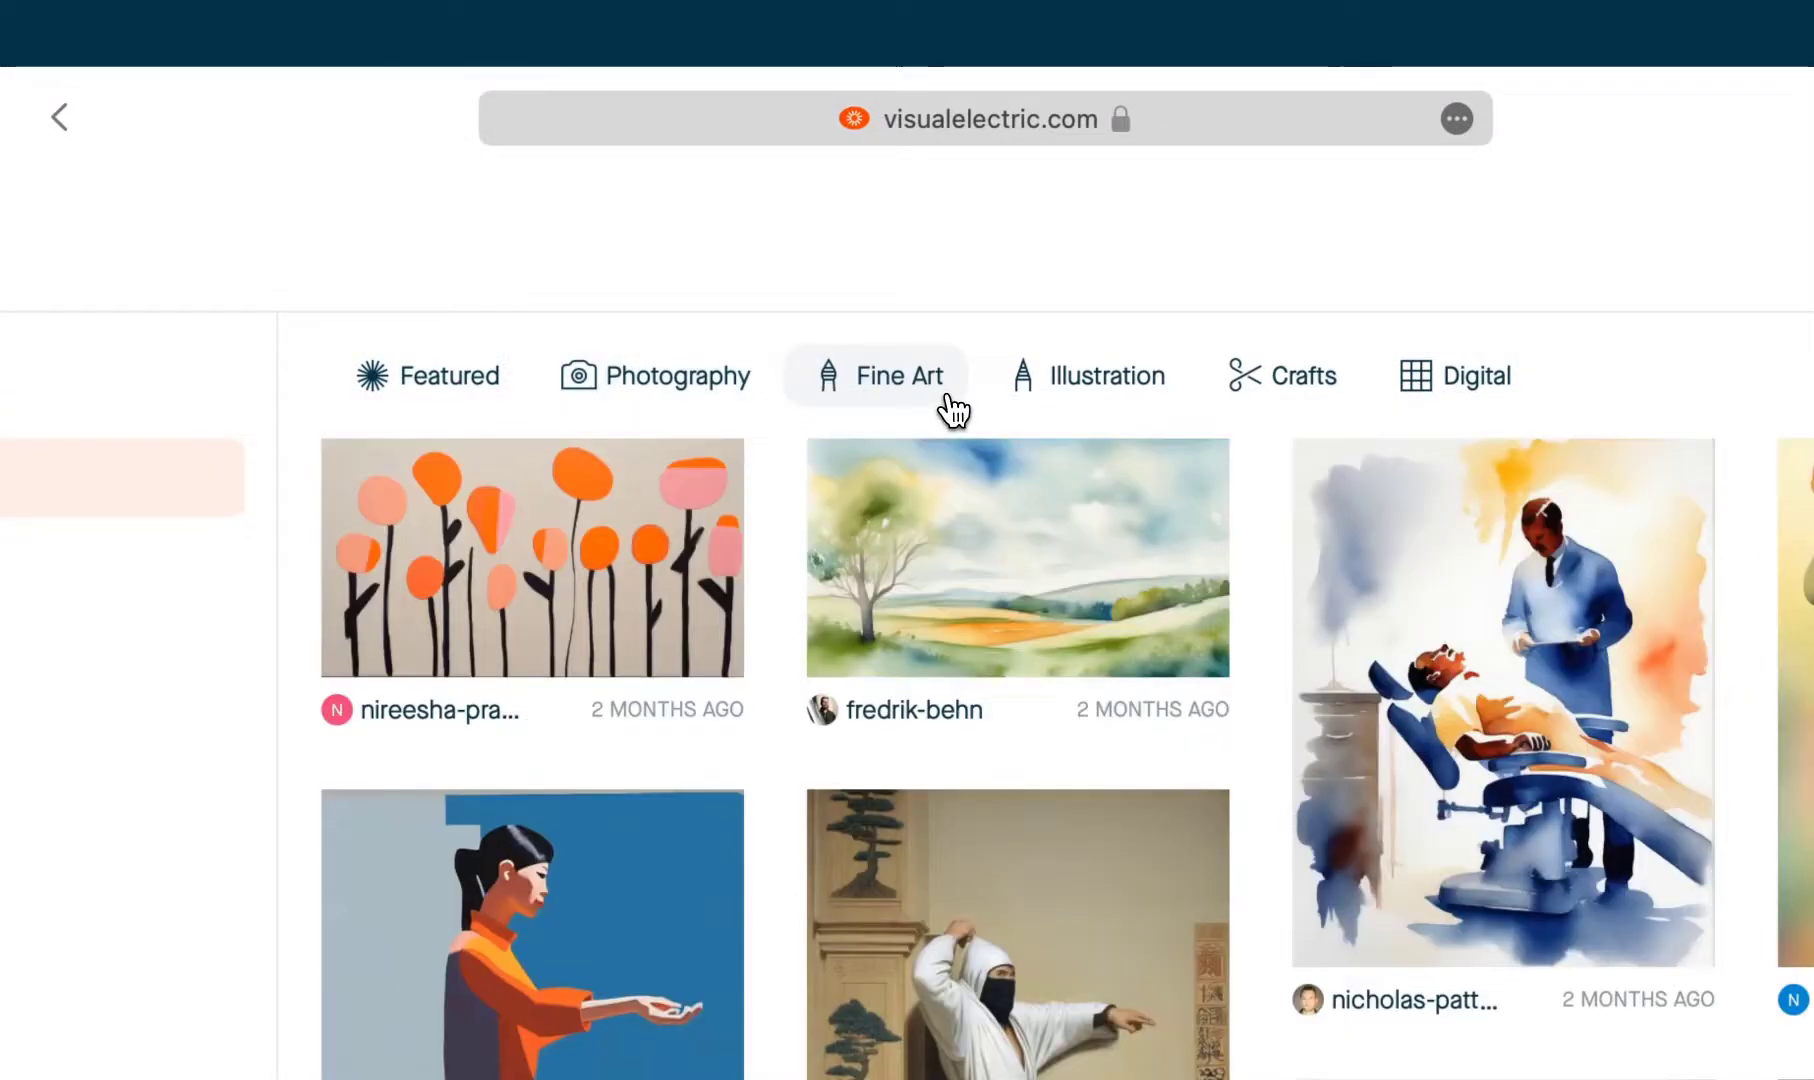
pyautogui.click(1142, 395)
pyautogui.click(1312, 402)
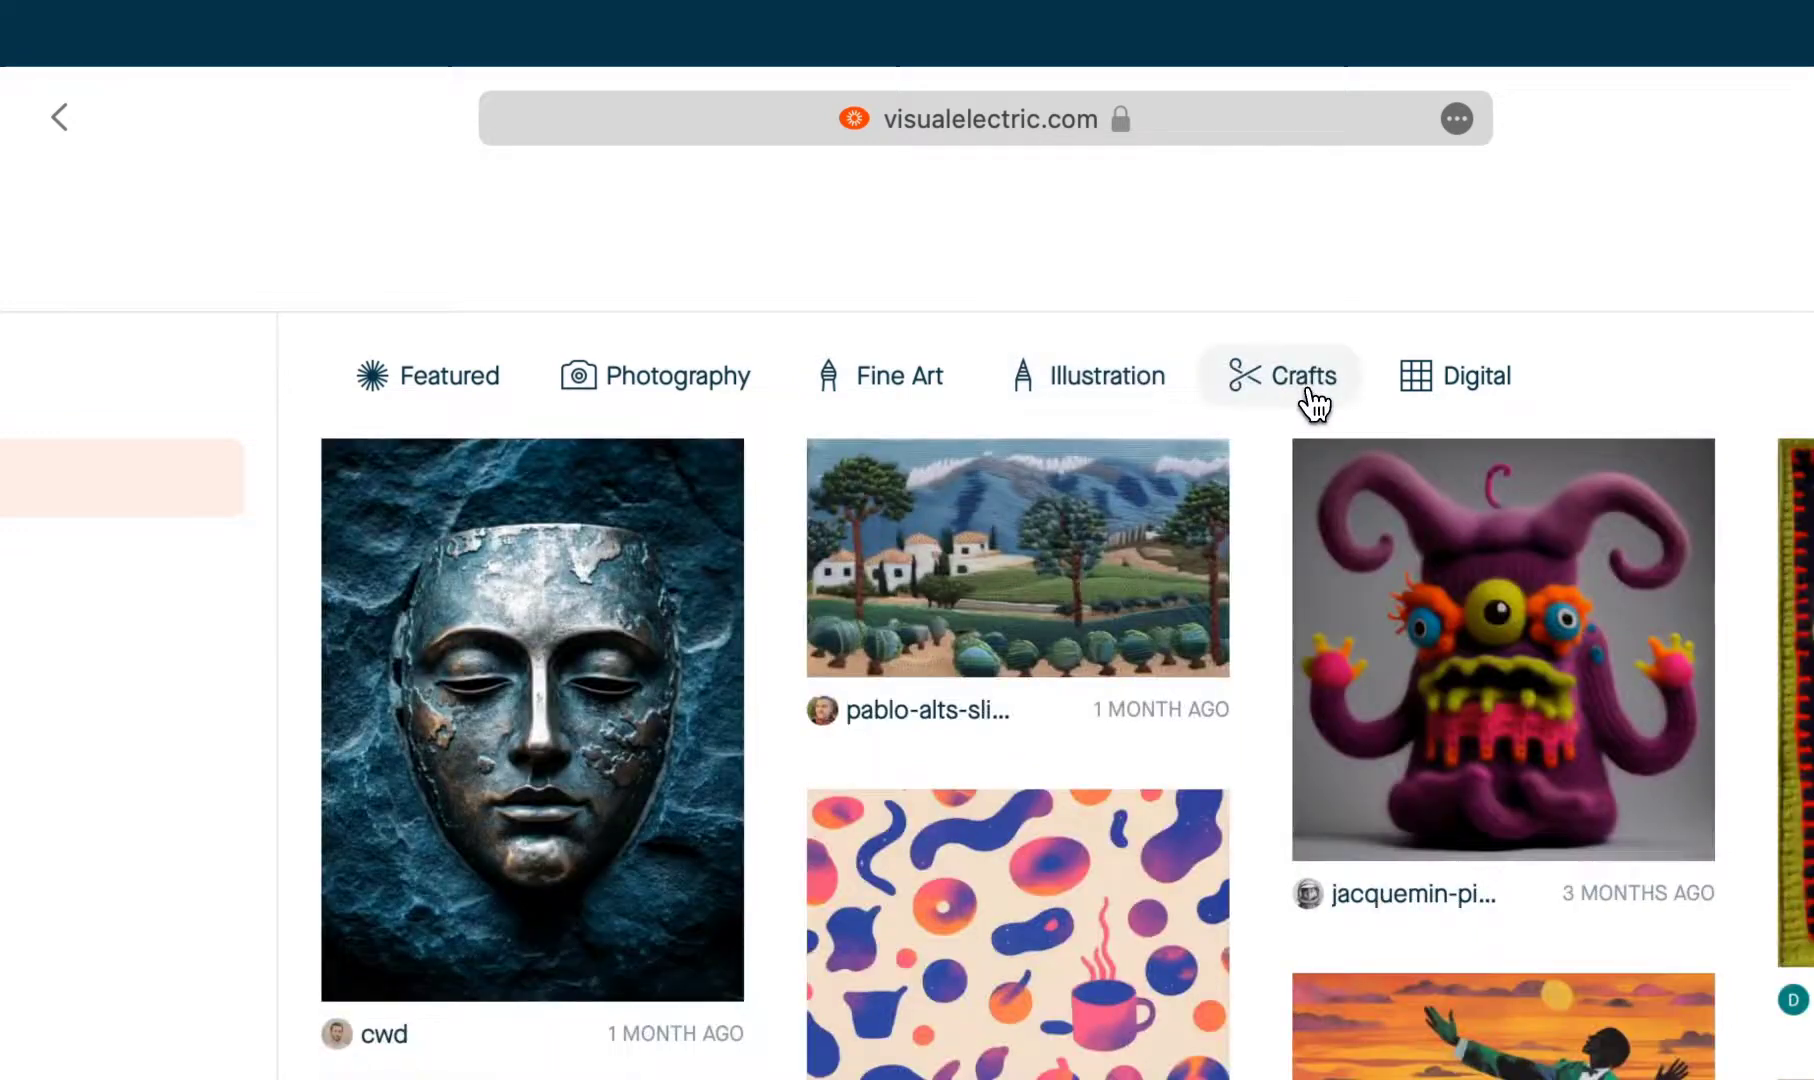
pyautogui.click(1445, 413)
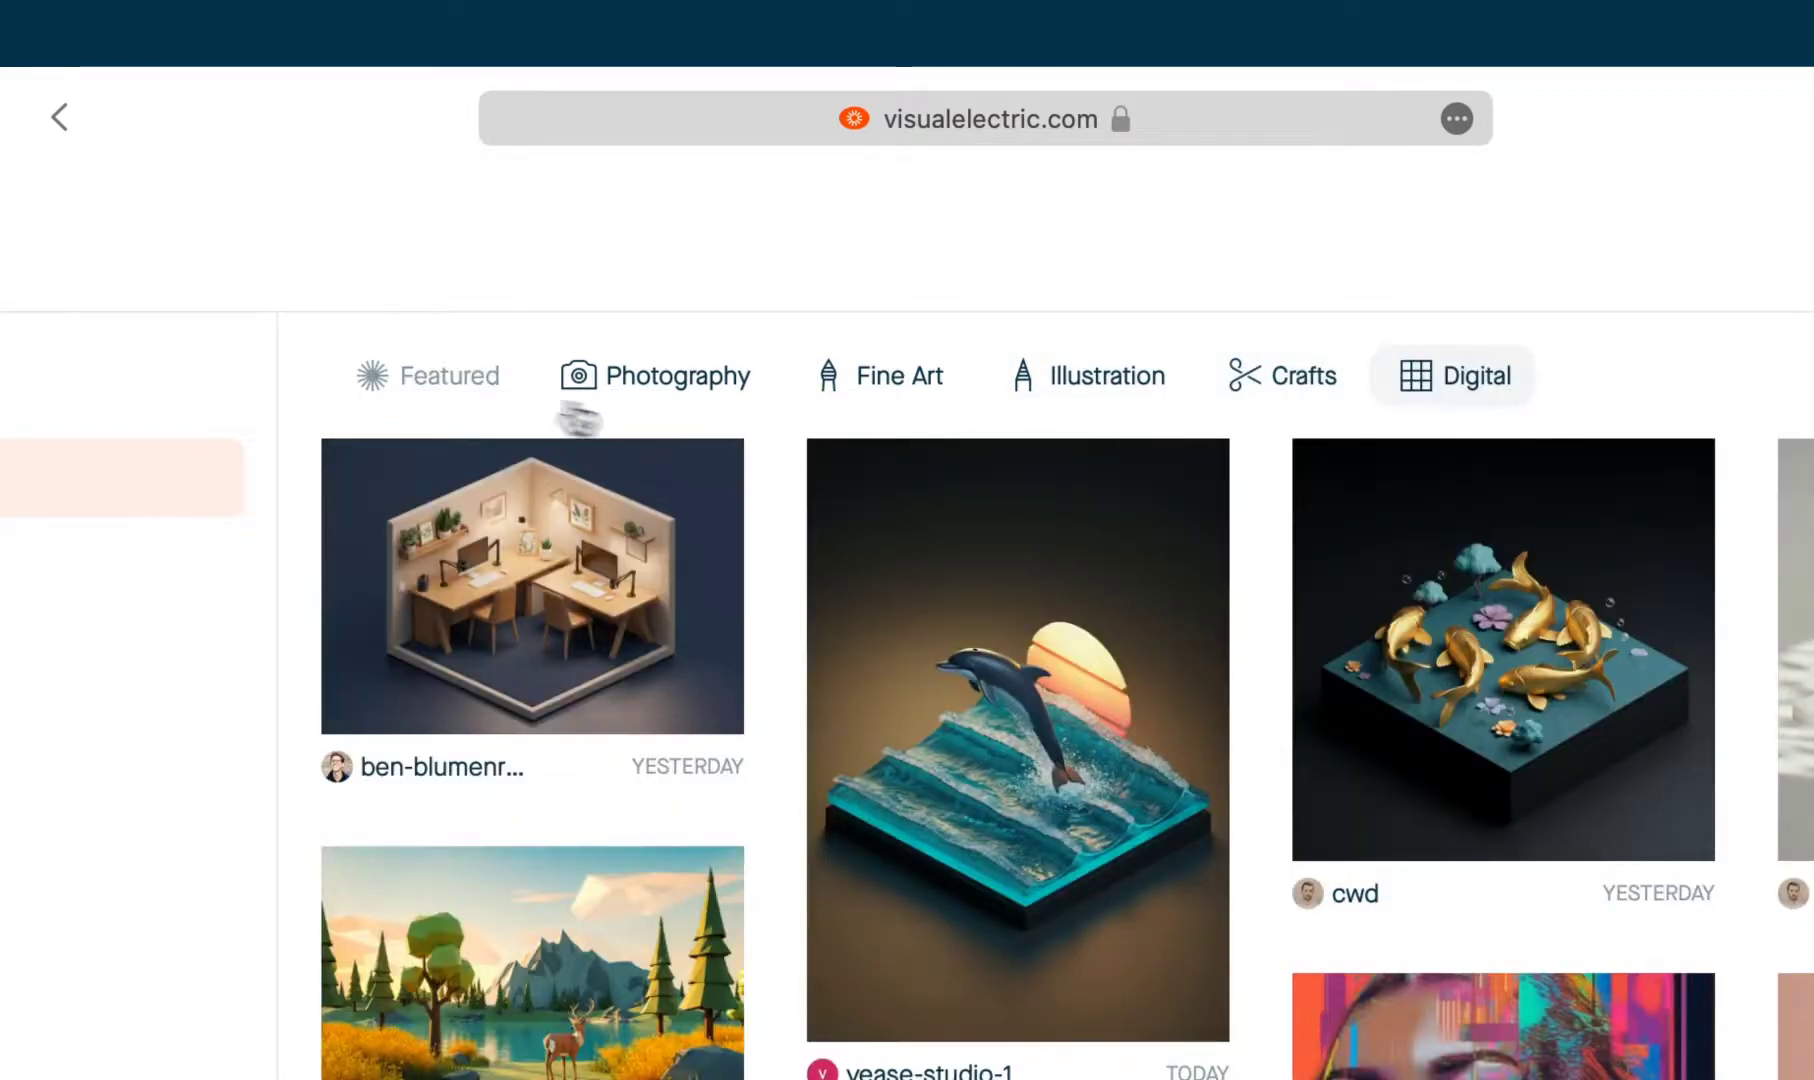
pyautogui.click(433, 382)
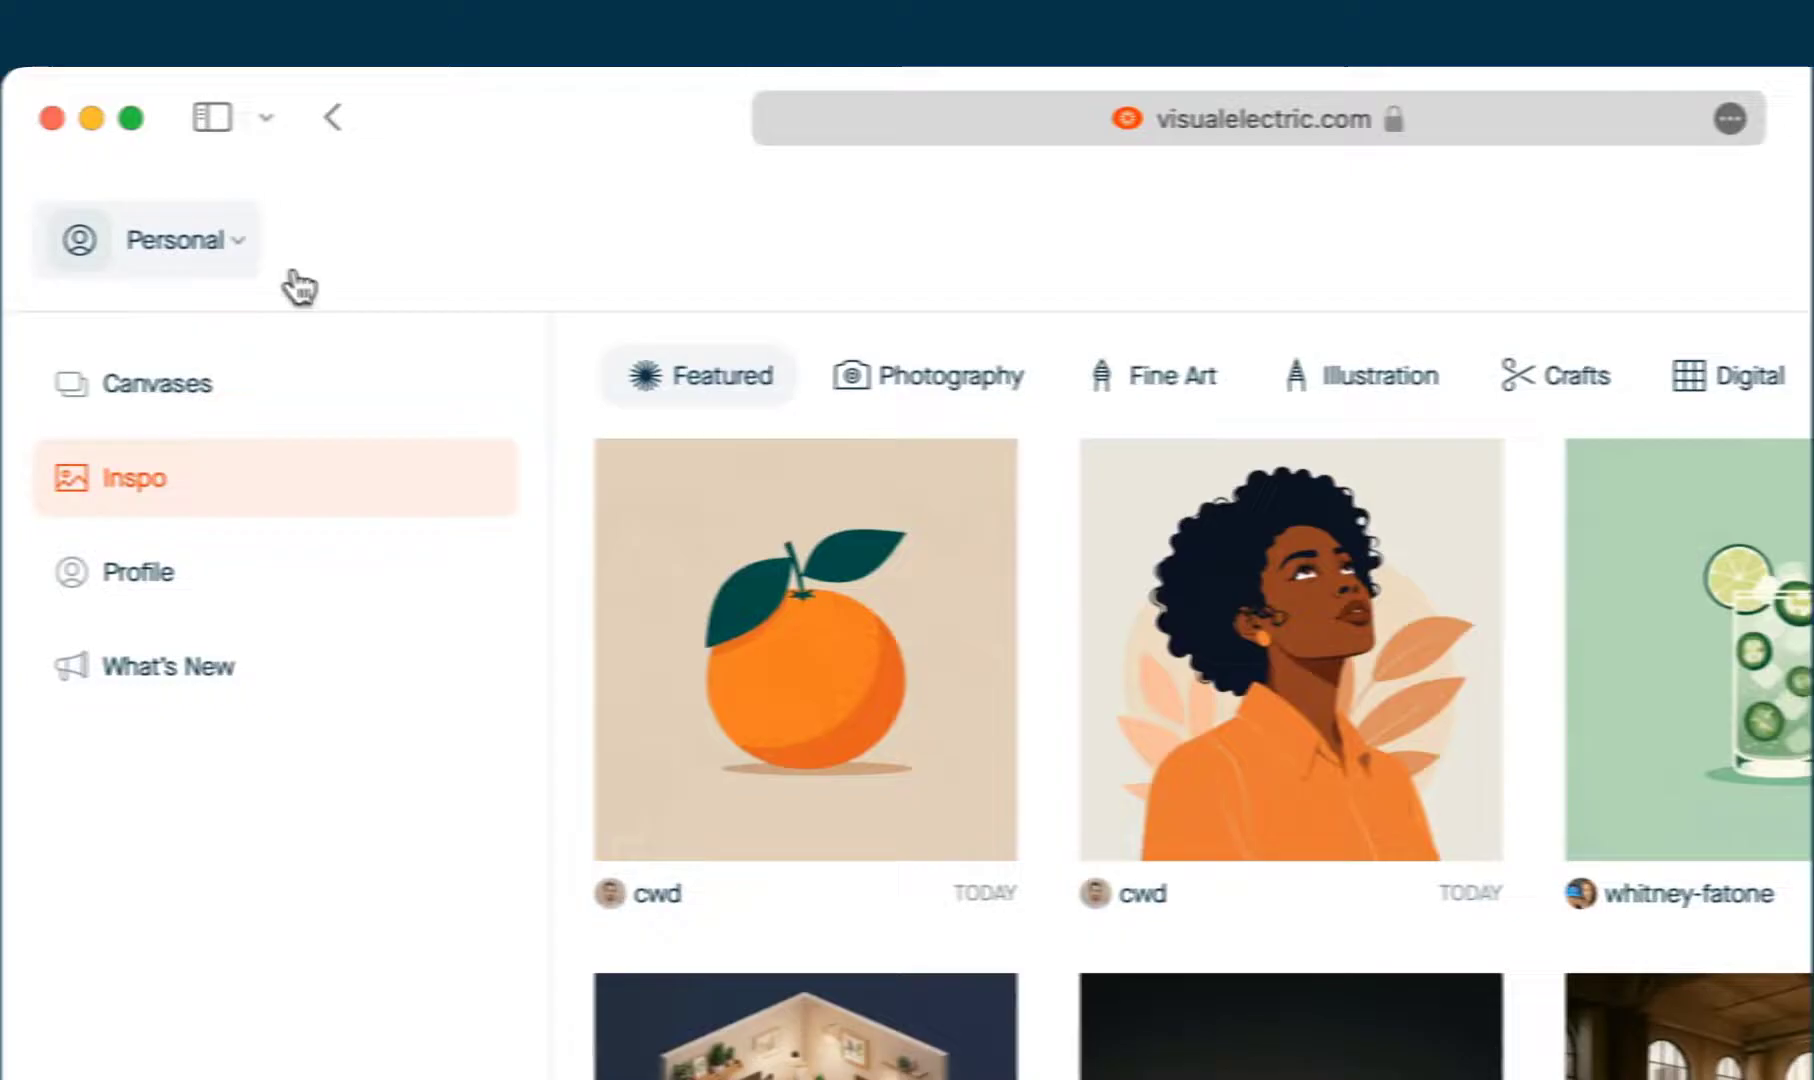
pyautogui.click(243, 262)
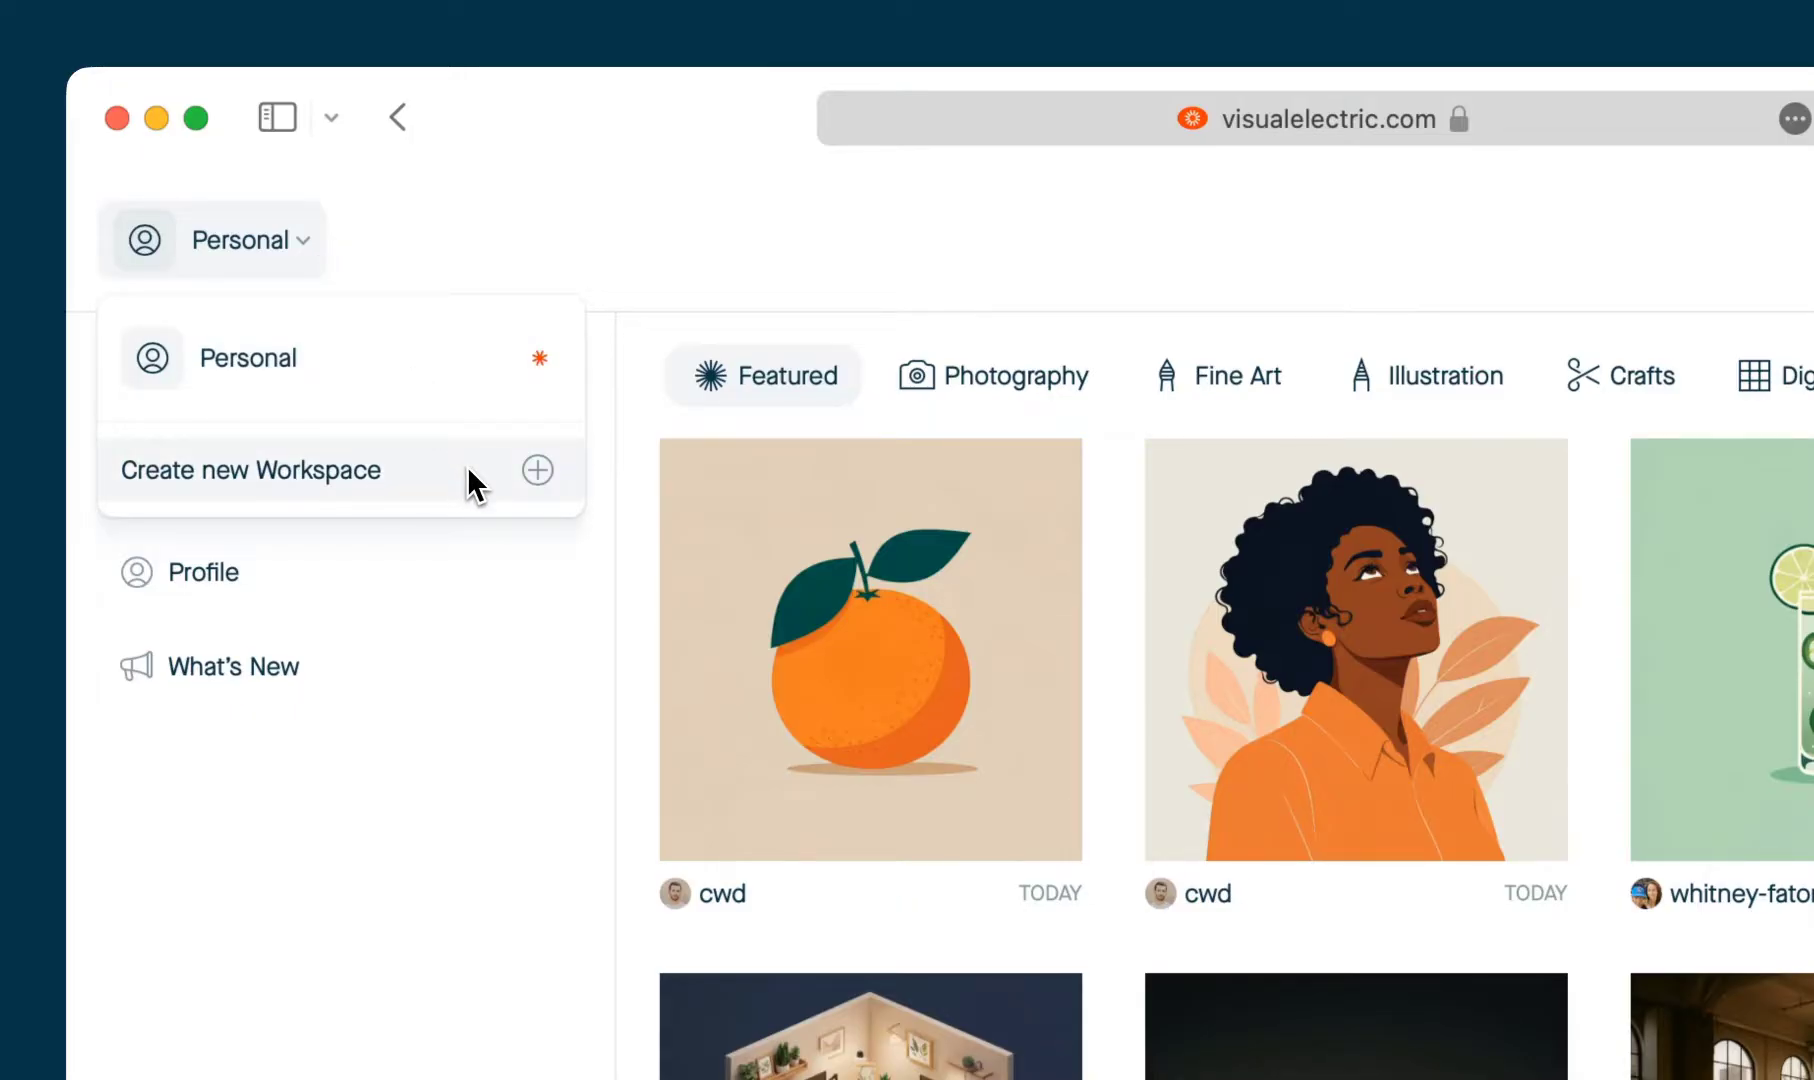
# Step: Close the workspace list and visit the Canvases, Profile and What's New pages
pyautogui.click(450, 733)
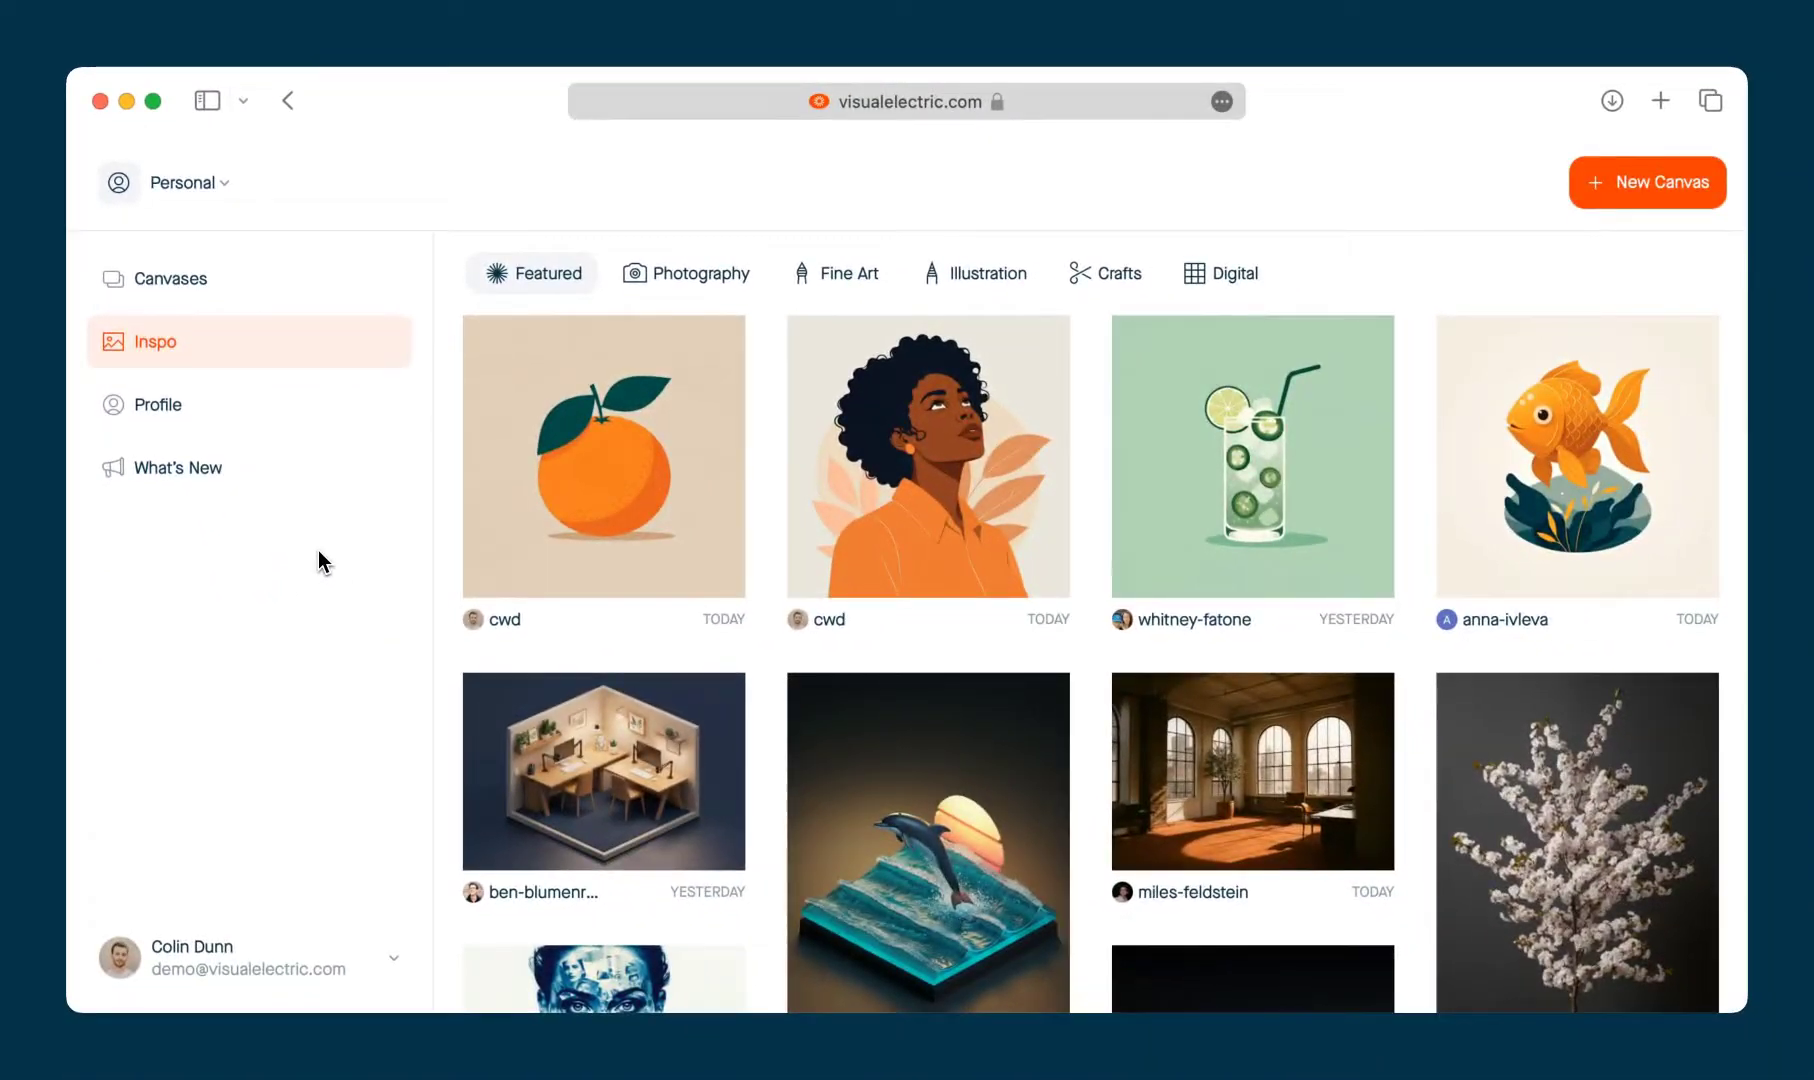
pyautogui.click(182, 290)
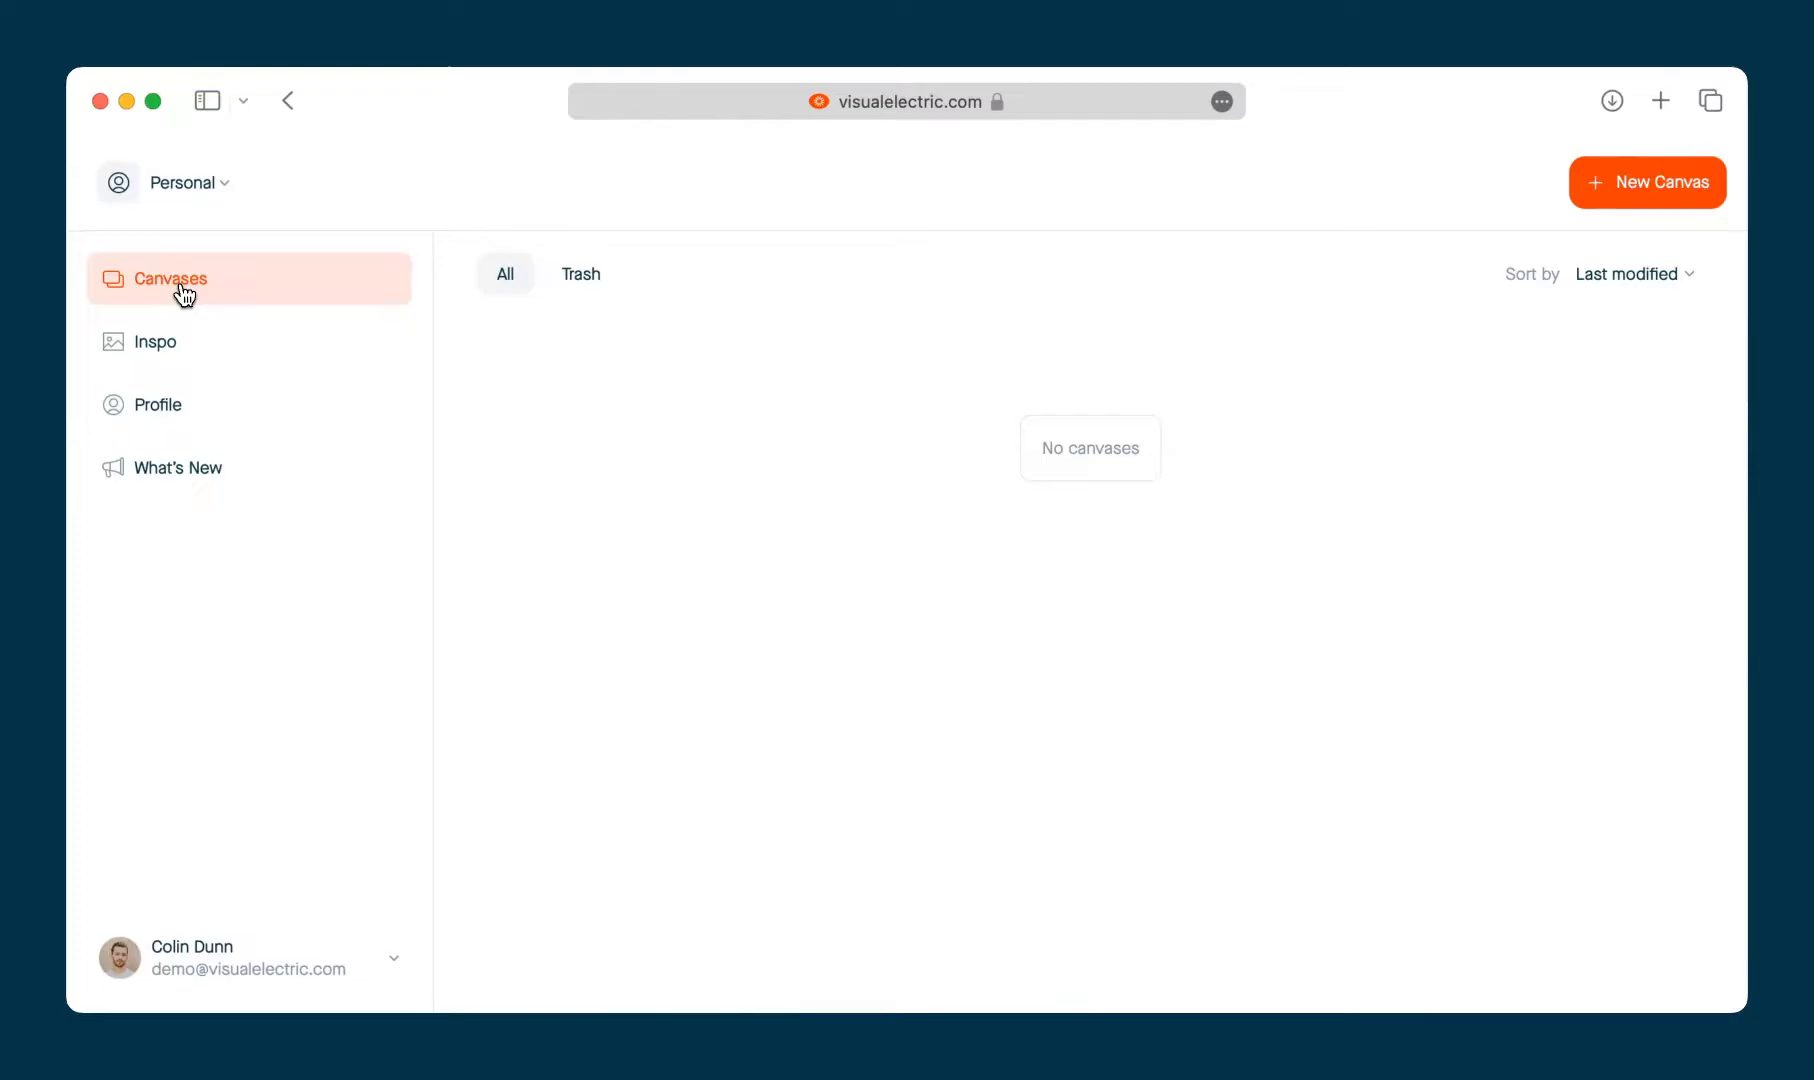
pyautogui.click(215, 403)
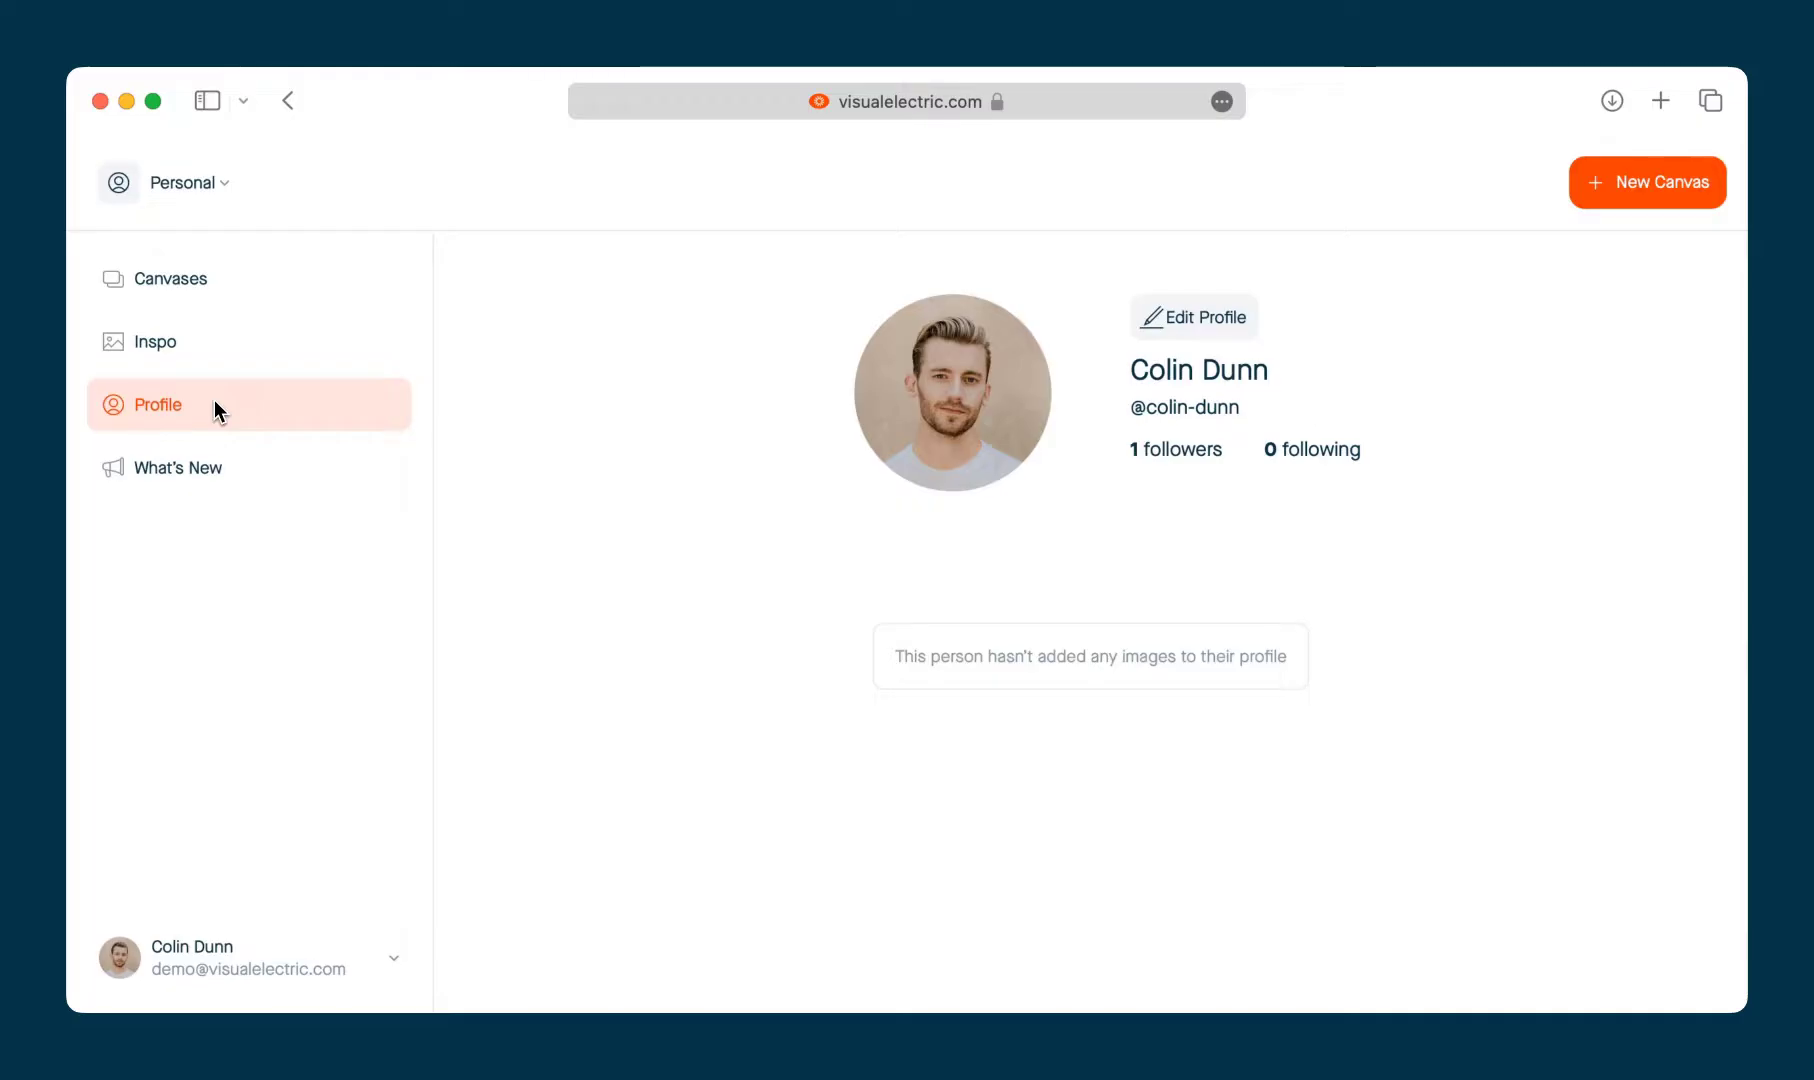
pyautogui.click(256, 472)
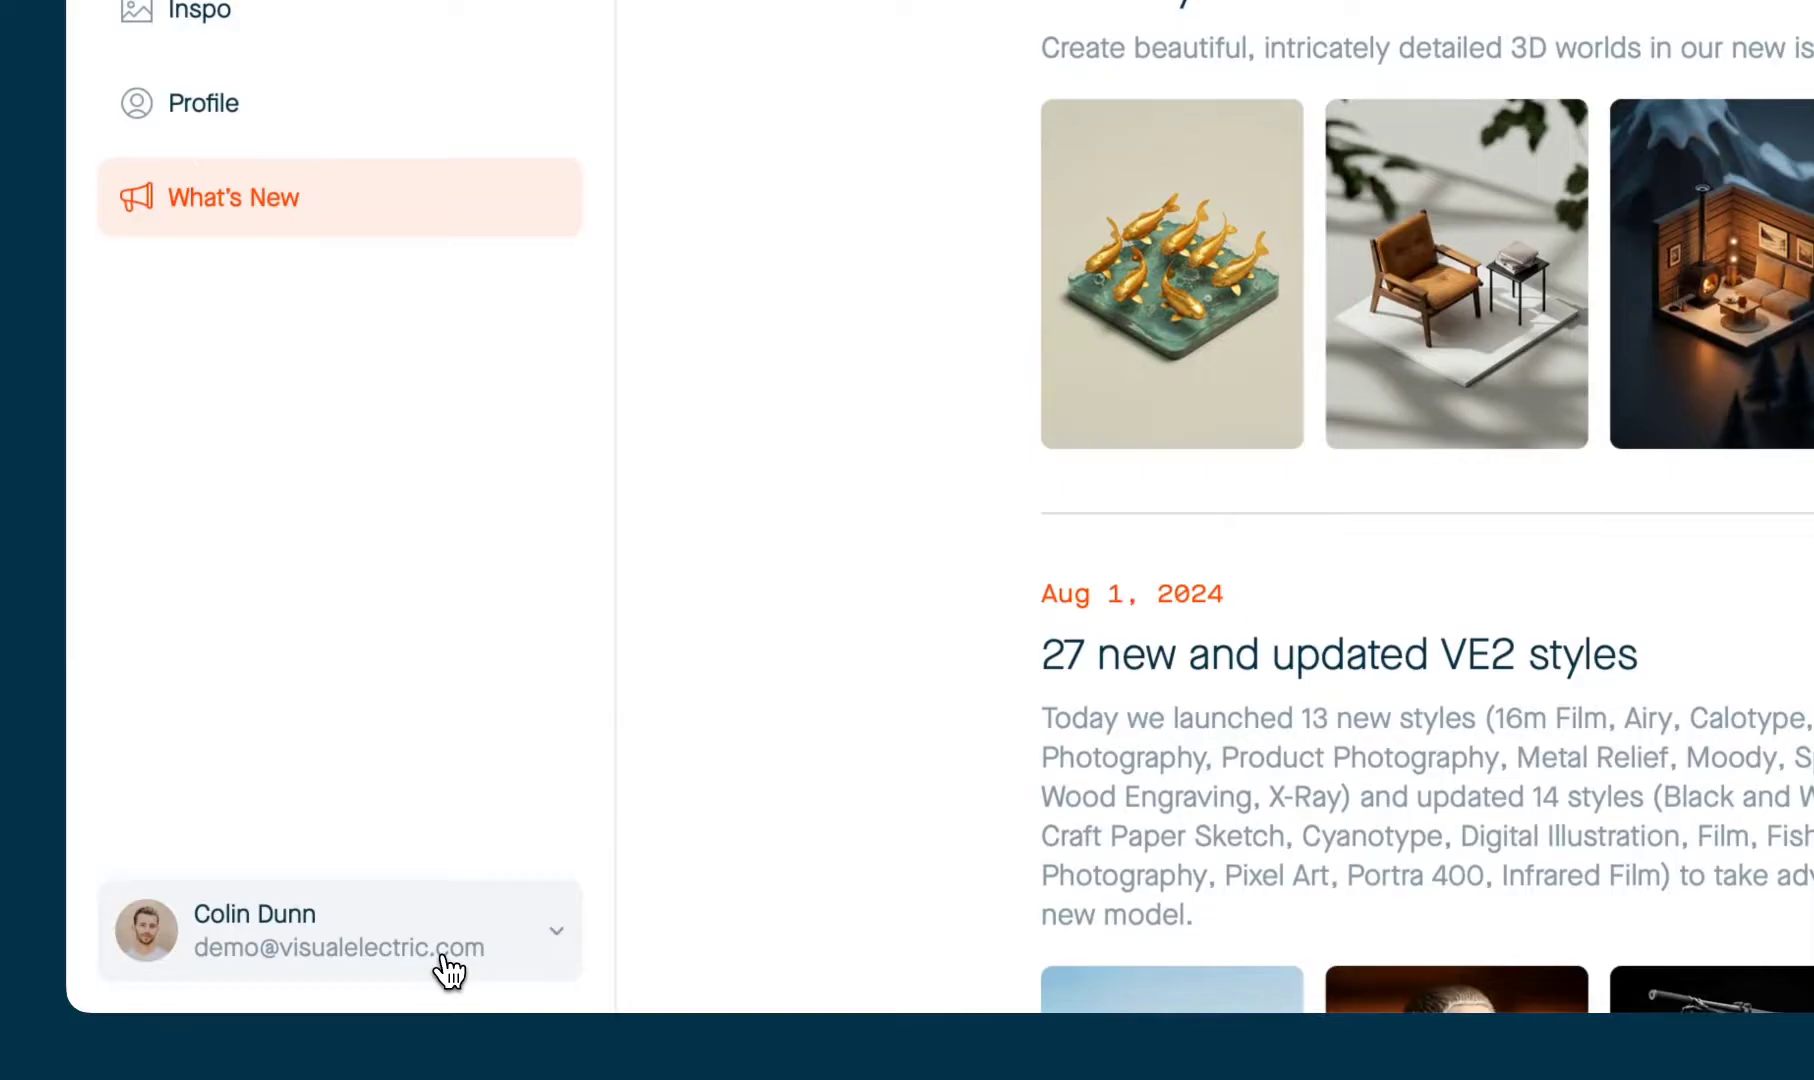
# Step: Check the account menu, then return to the Inspo Featured gallery
pyautogui.click(448, 970)
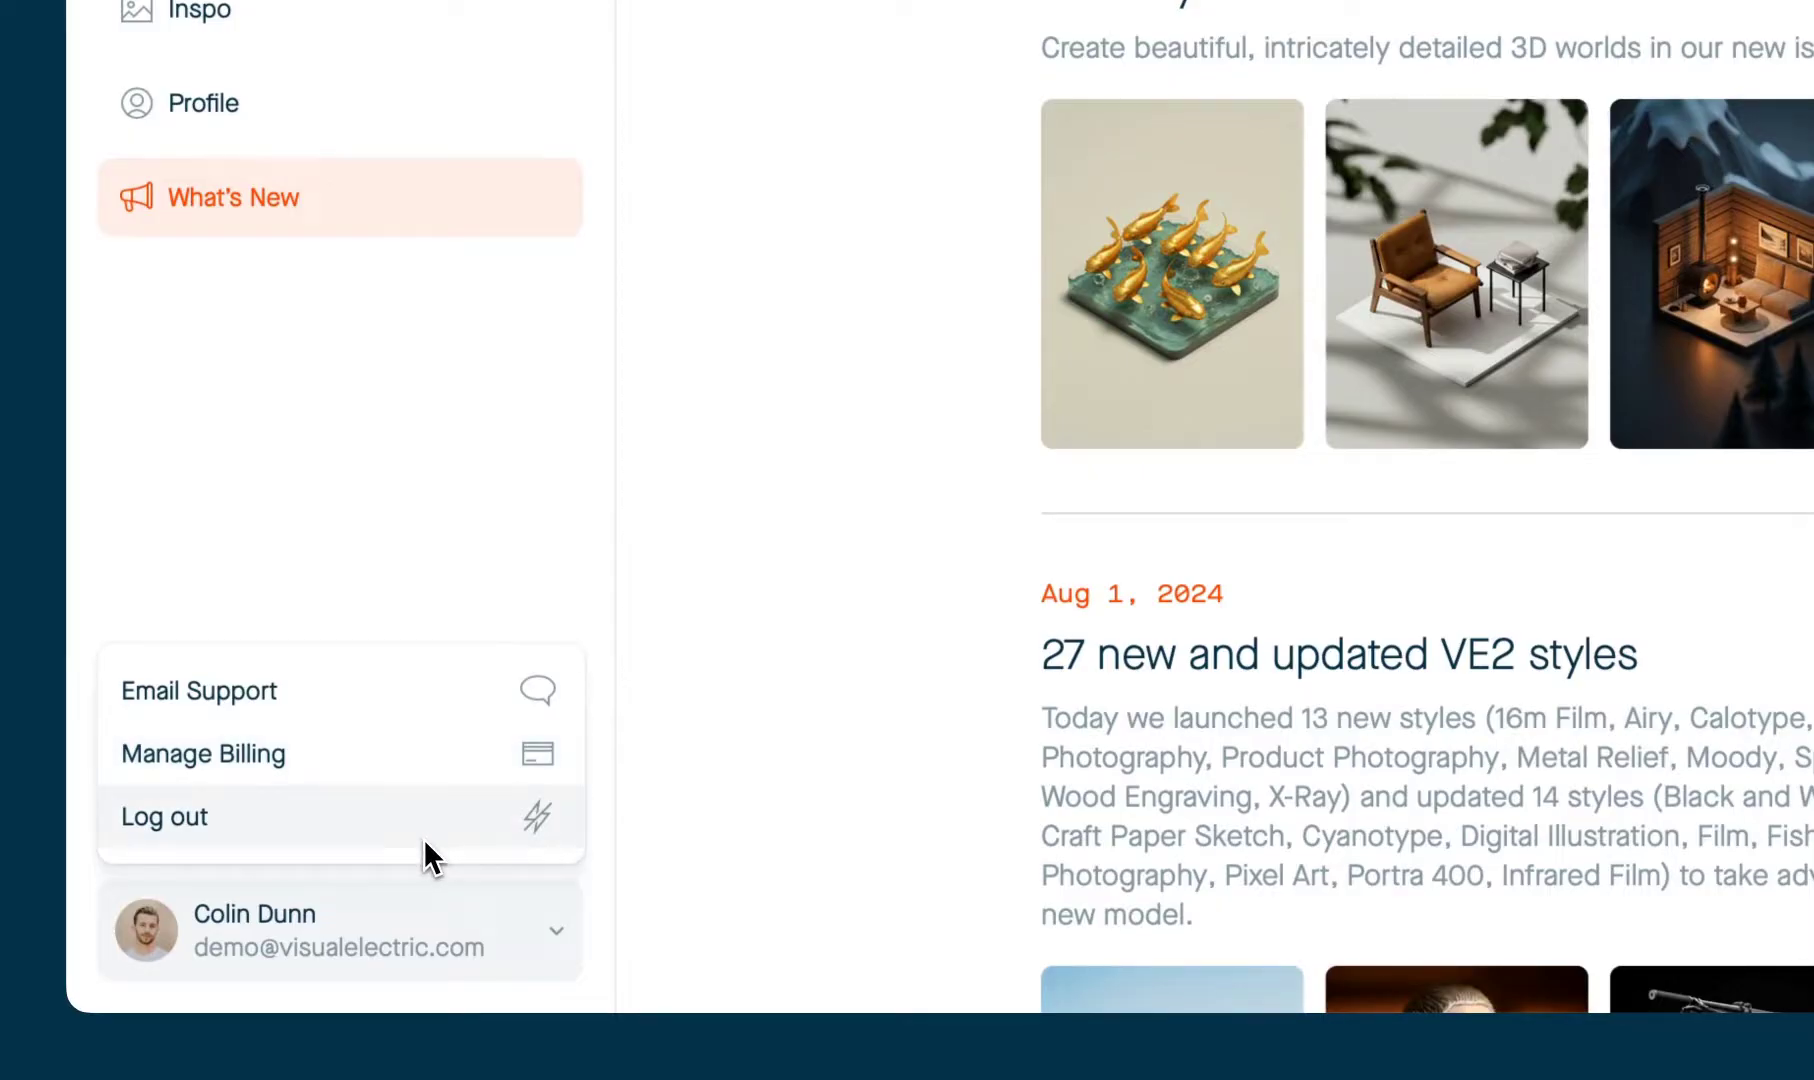
pyautogui.click(385, 482)
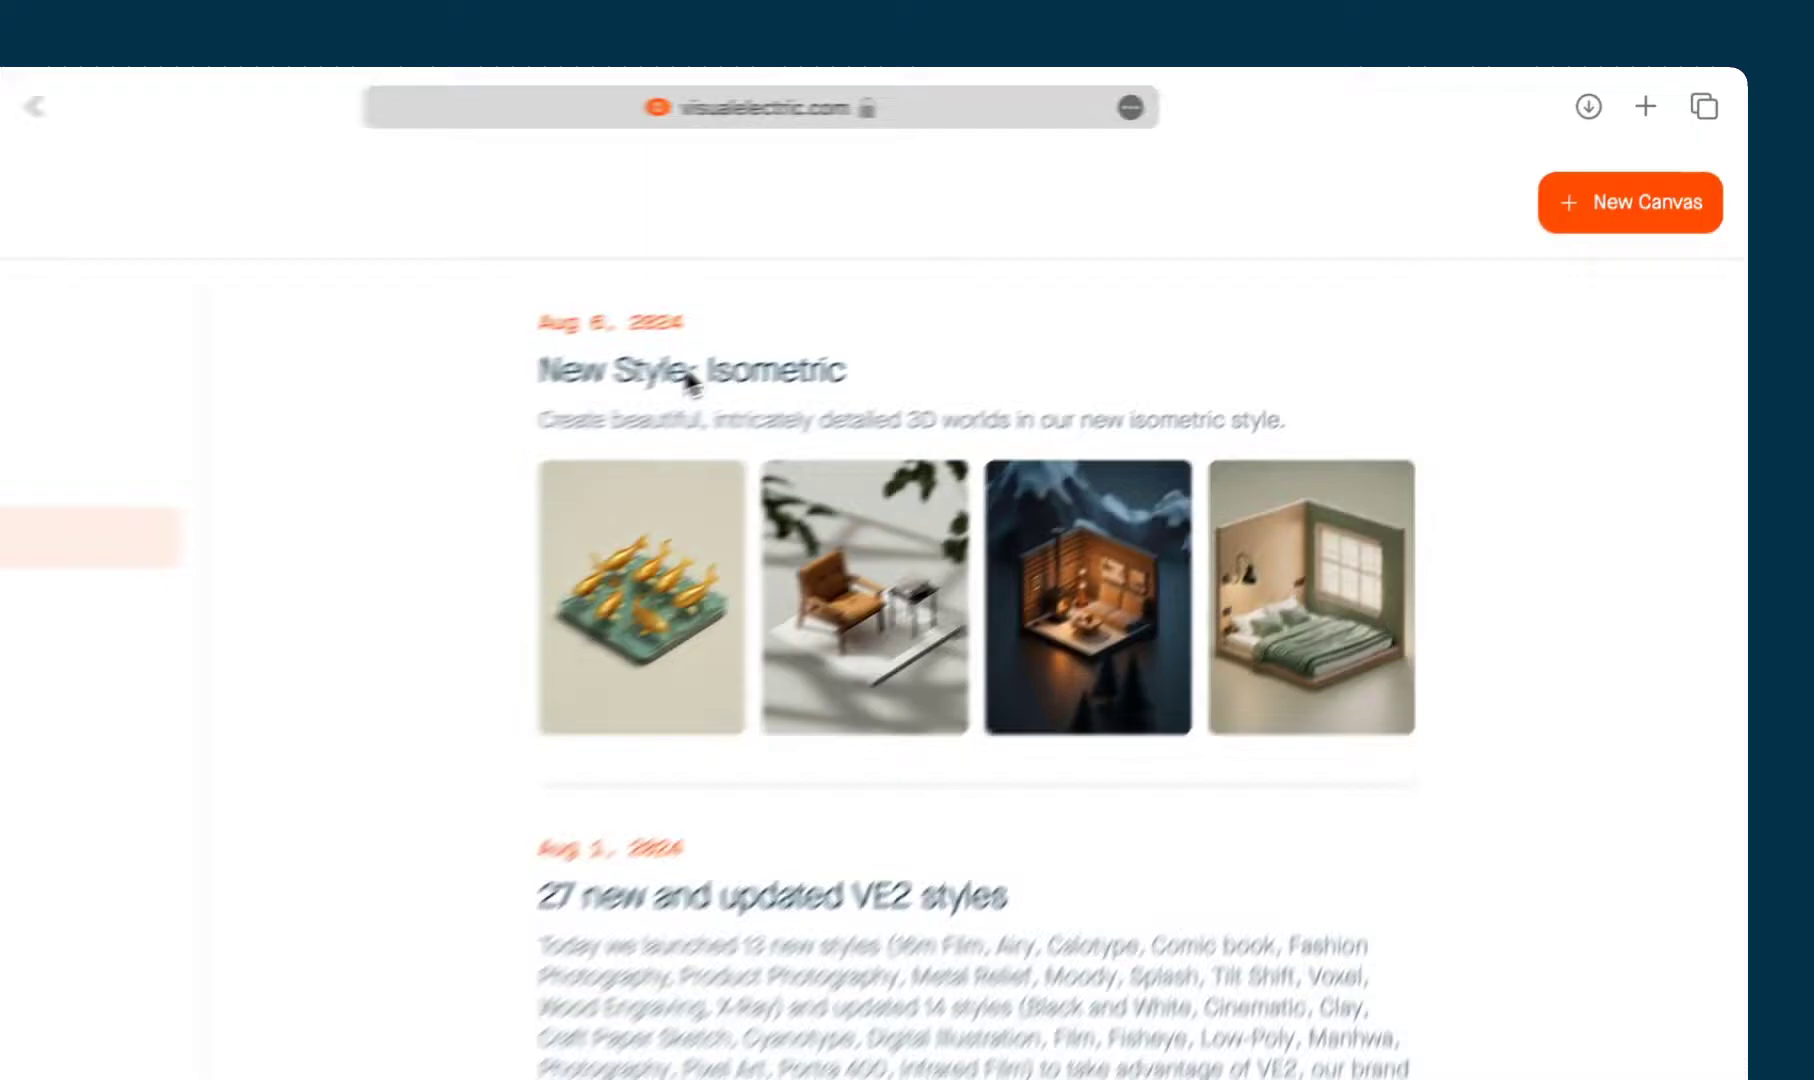
pyautogui.click(330, 355)
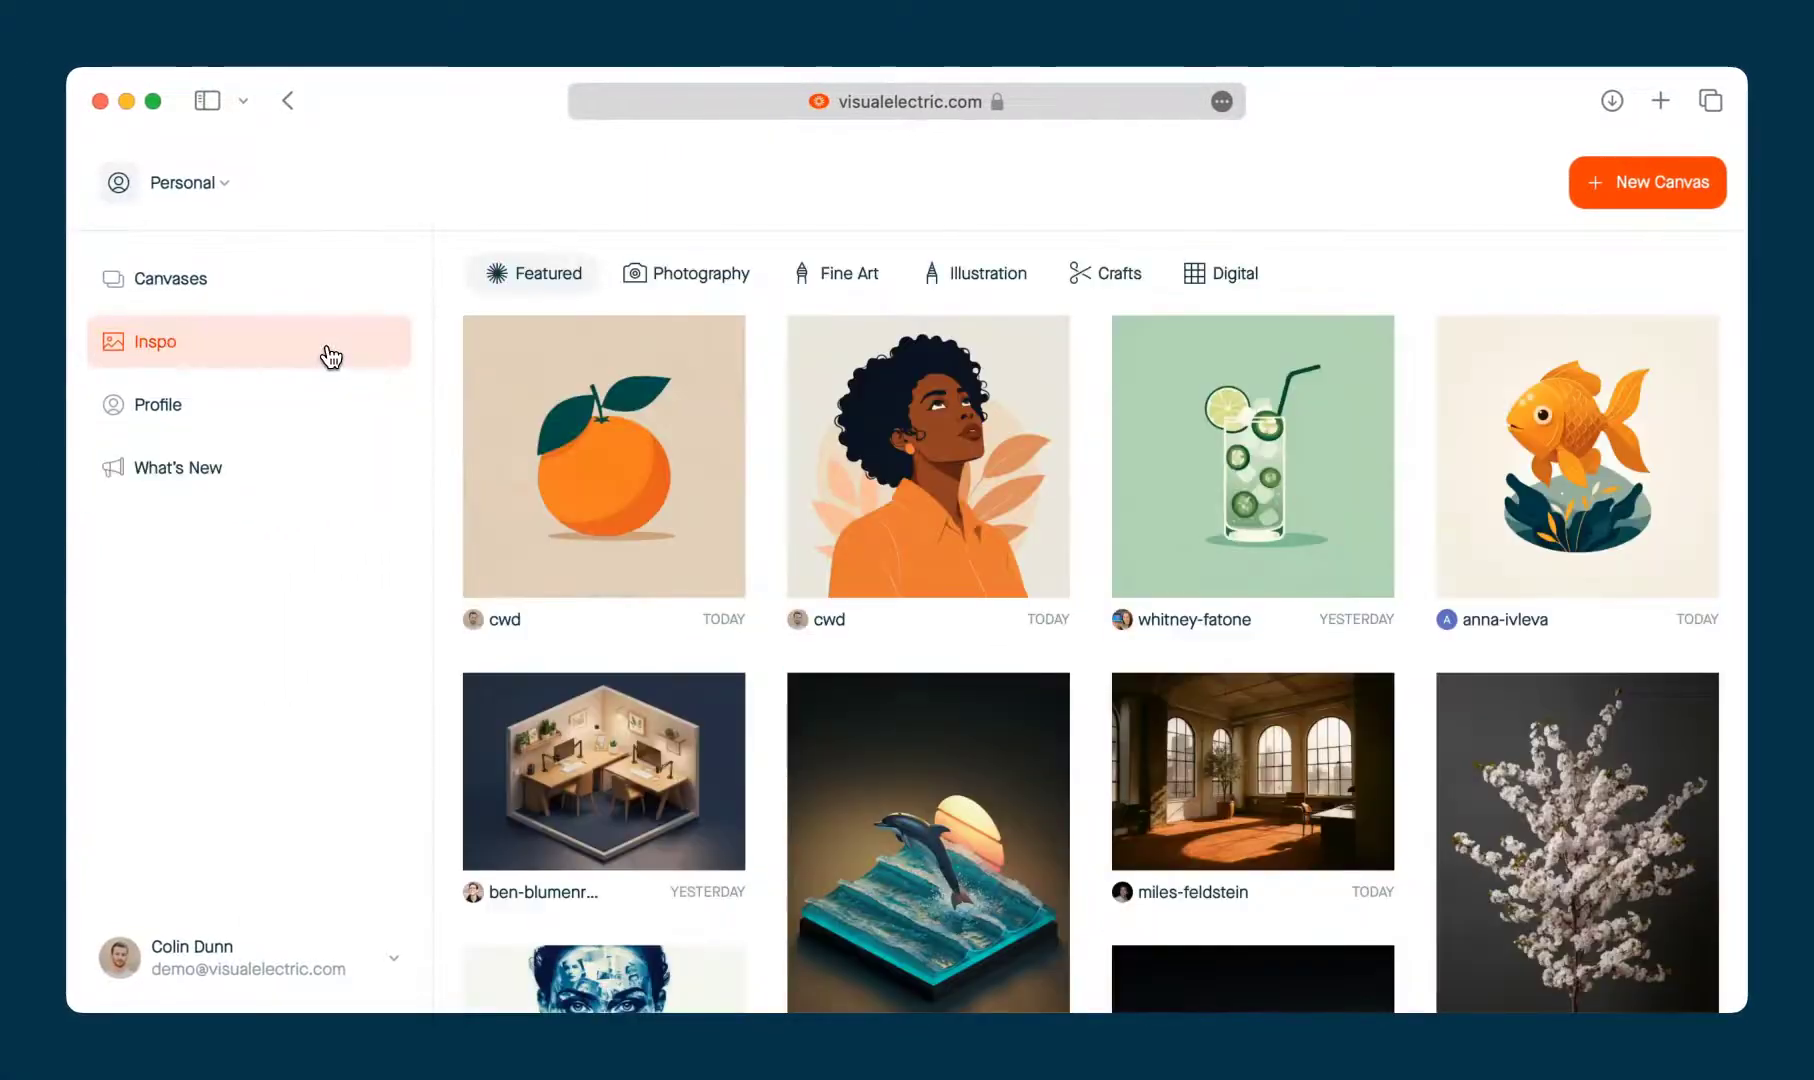
# Step: Remix the jungle fashion photo onto a new canvas and return to the Canvases list
pyautogui.scroll(-3, 1047, 448)
pyautogui.scroll(-5, 1047, 448)
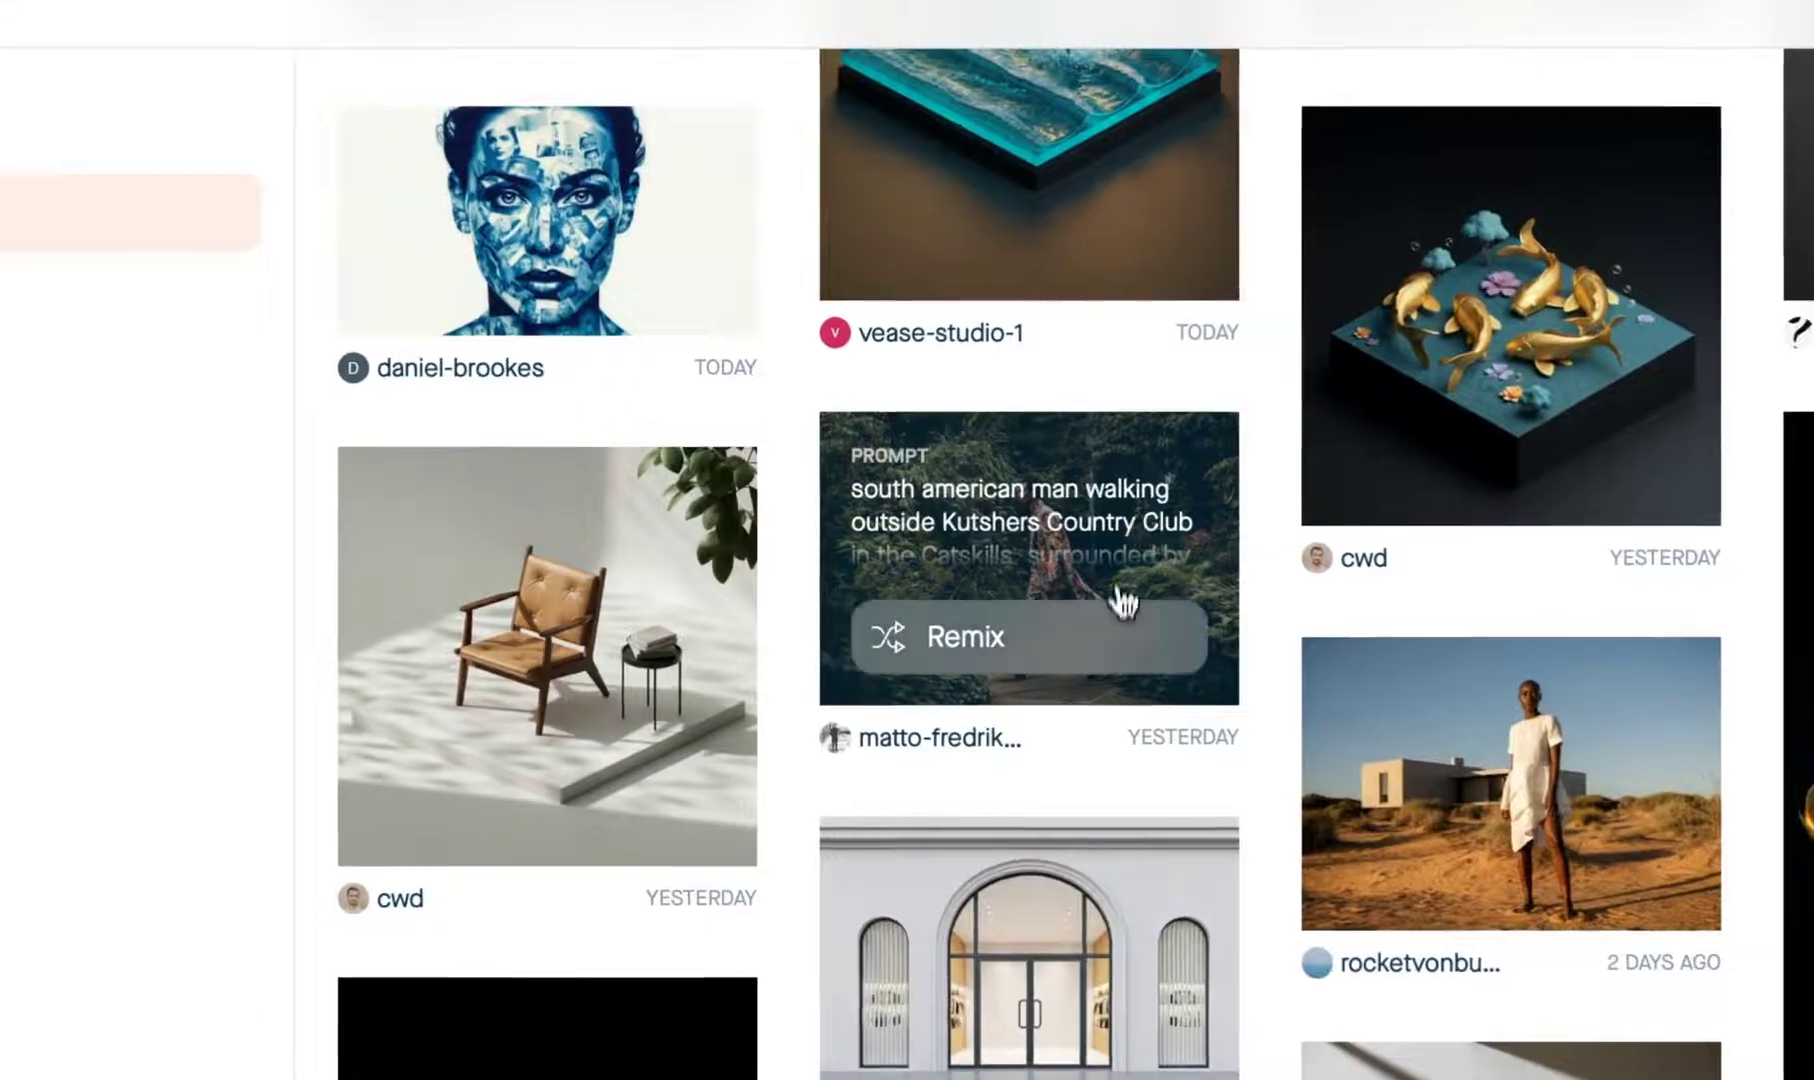
pyautogui.click(1120, 645)
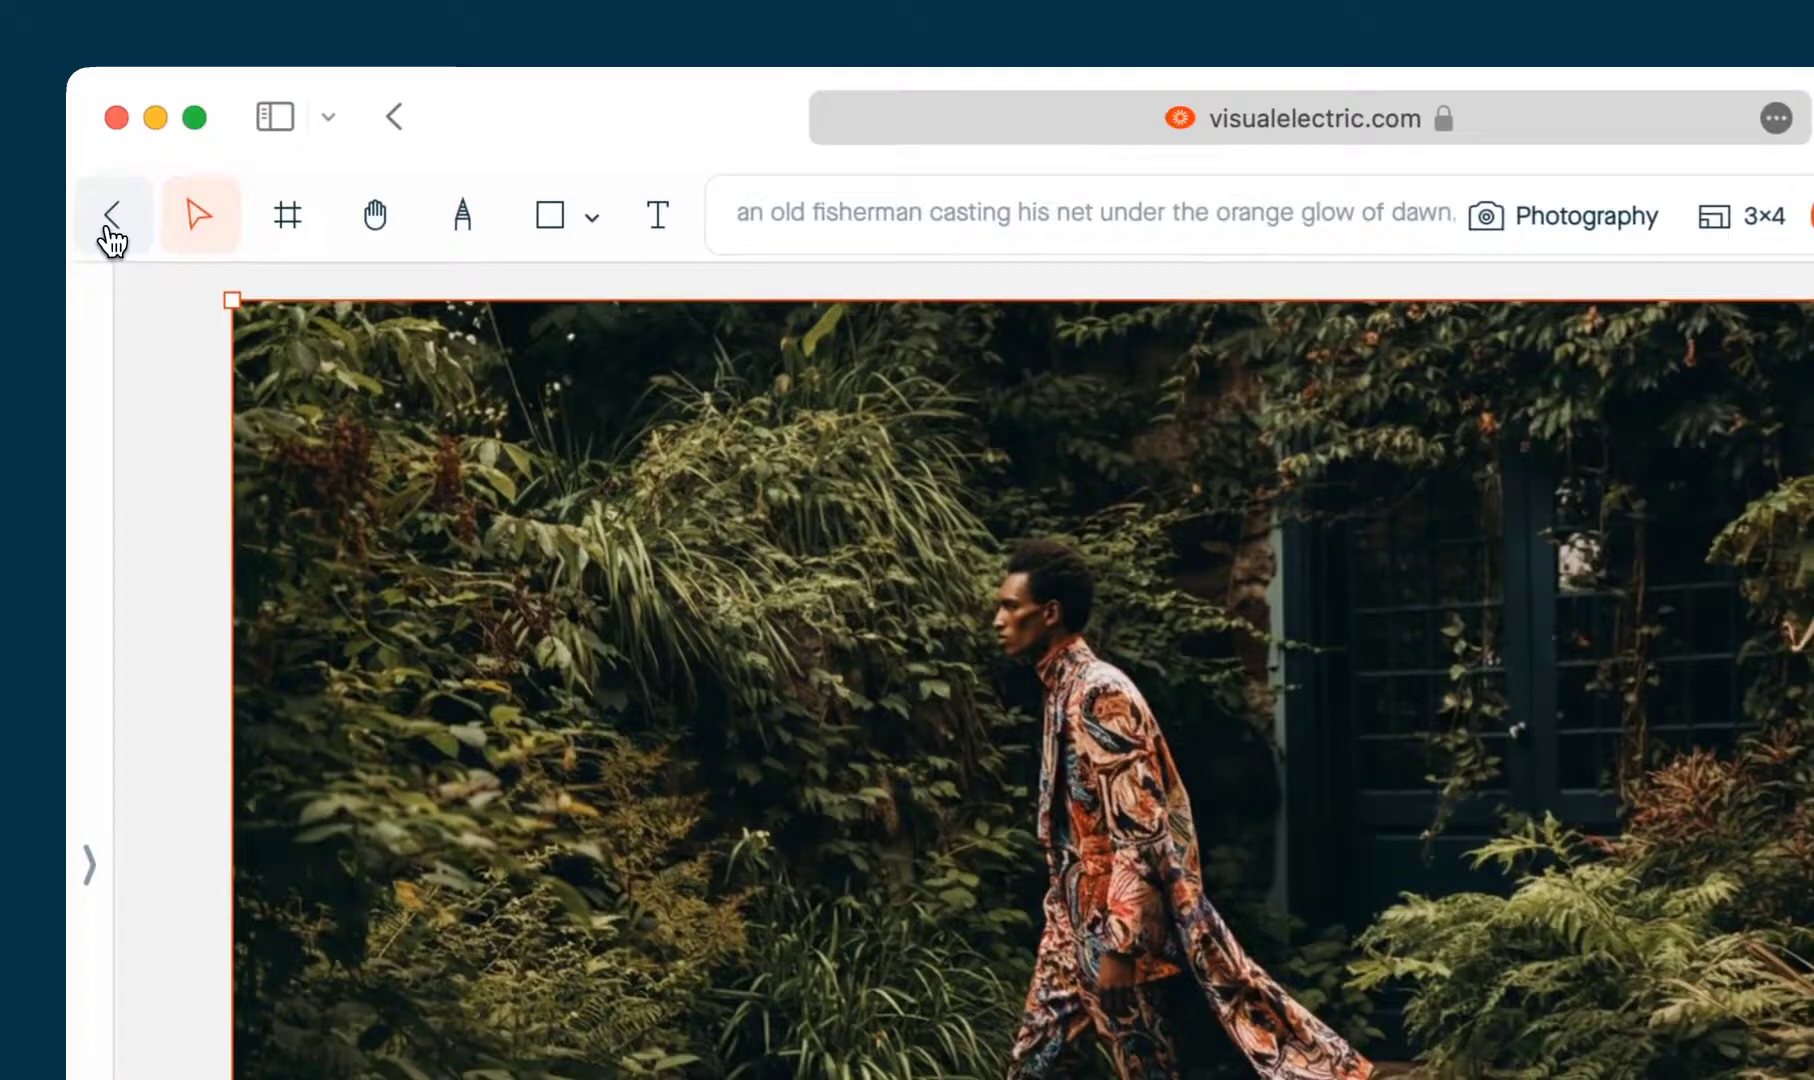
pyautogui.click(97, 167)
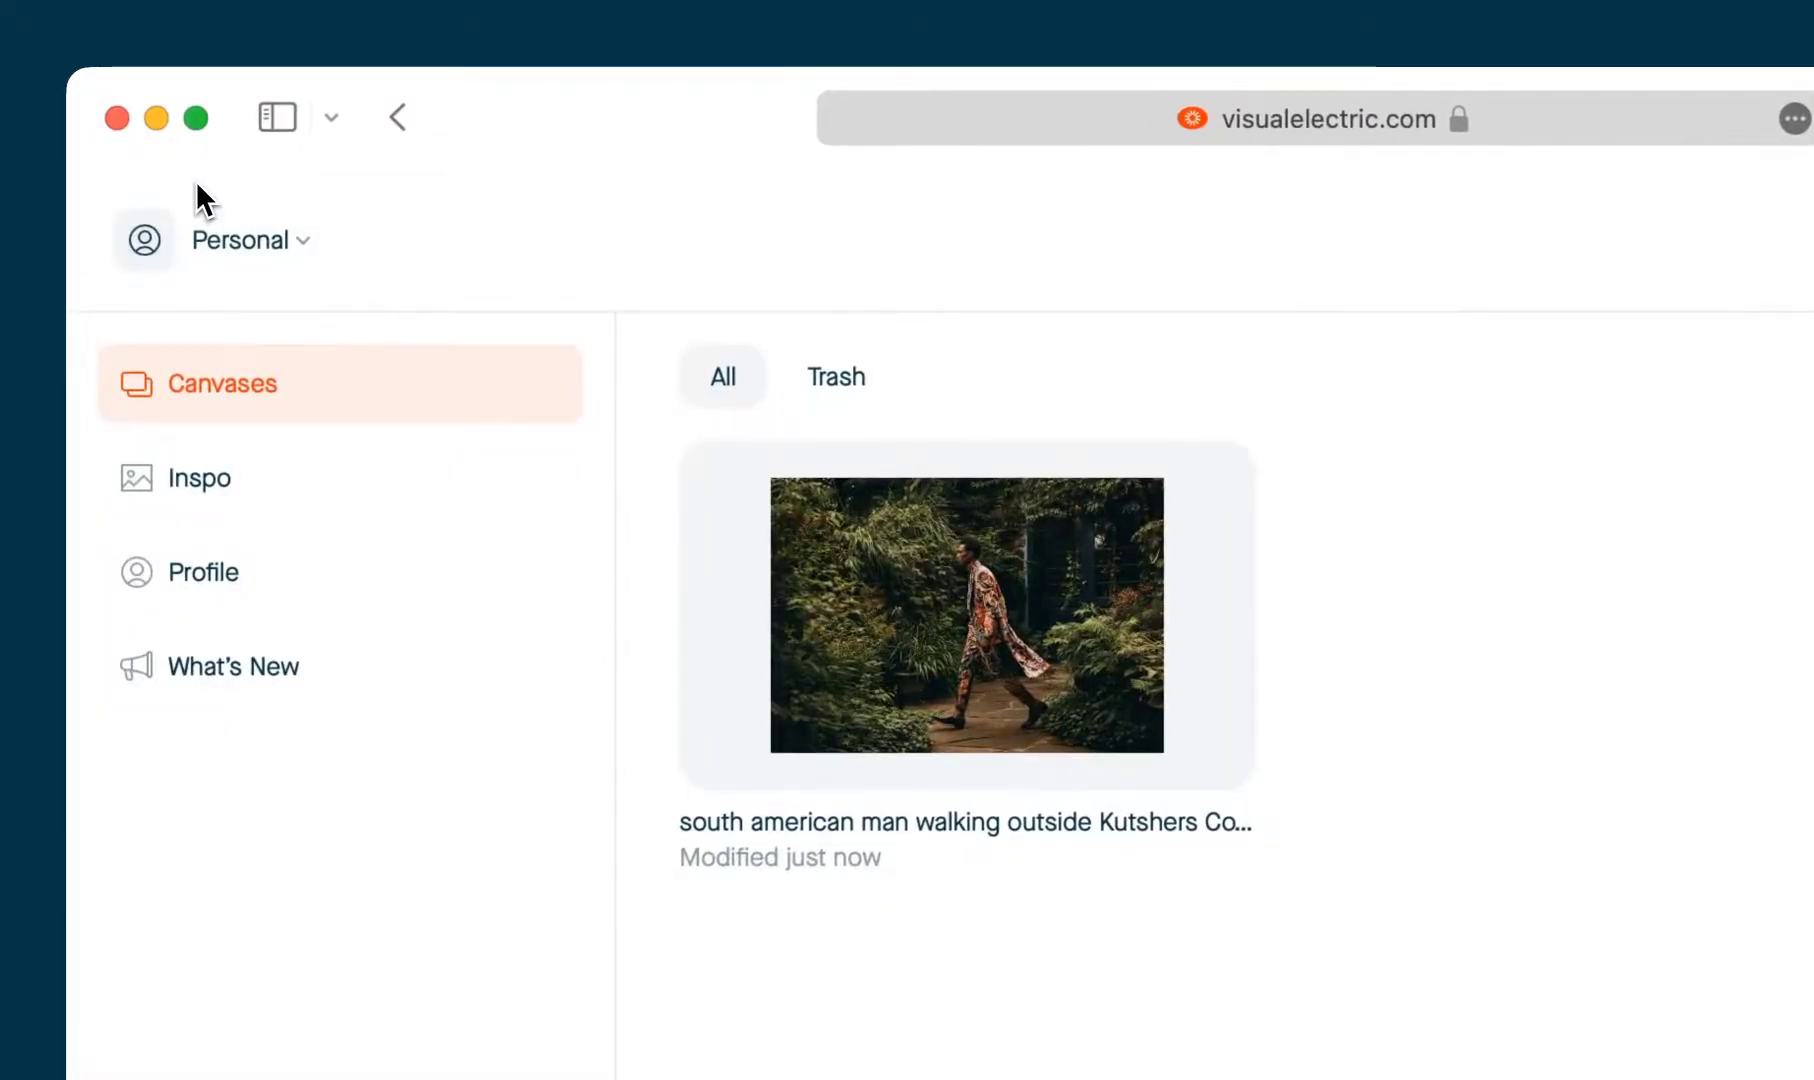
# Step: Open the jungle fashion photo canvas, select the photo and zoom to fit at 65%
pyautogui.click(1098, 662)
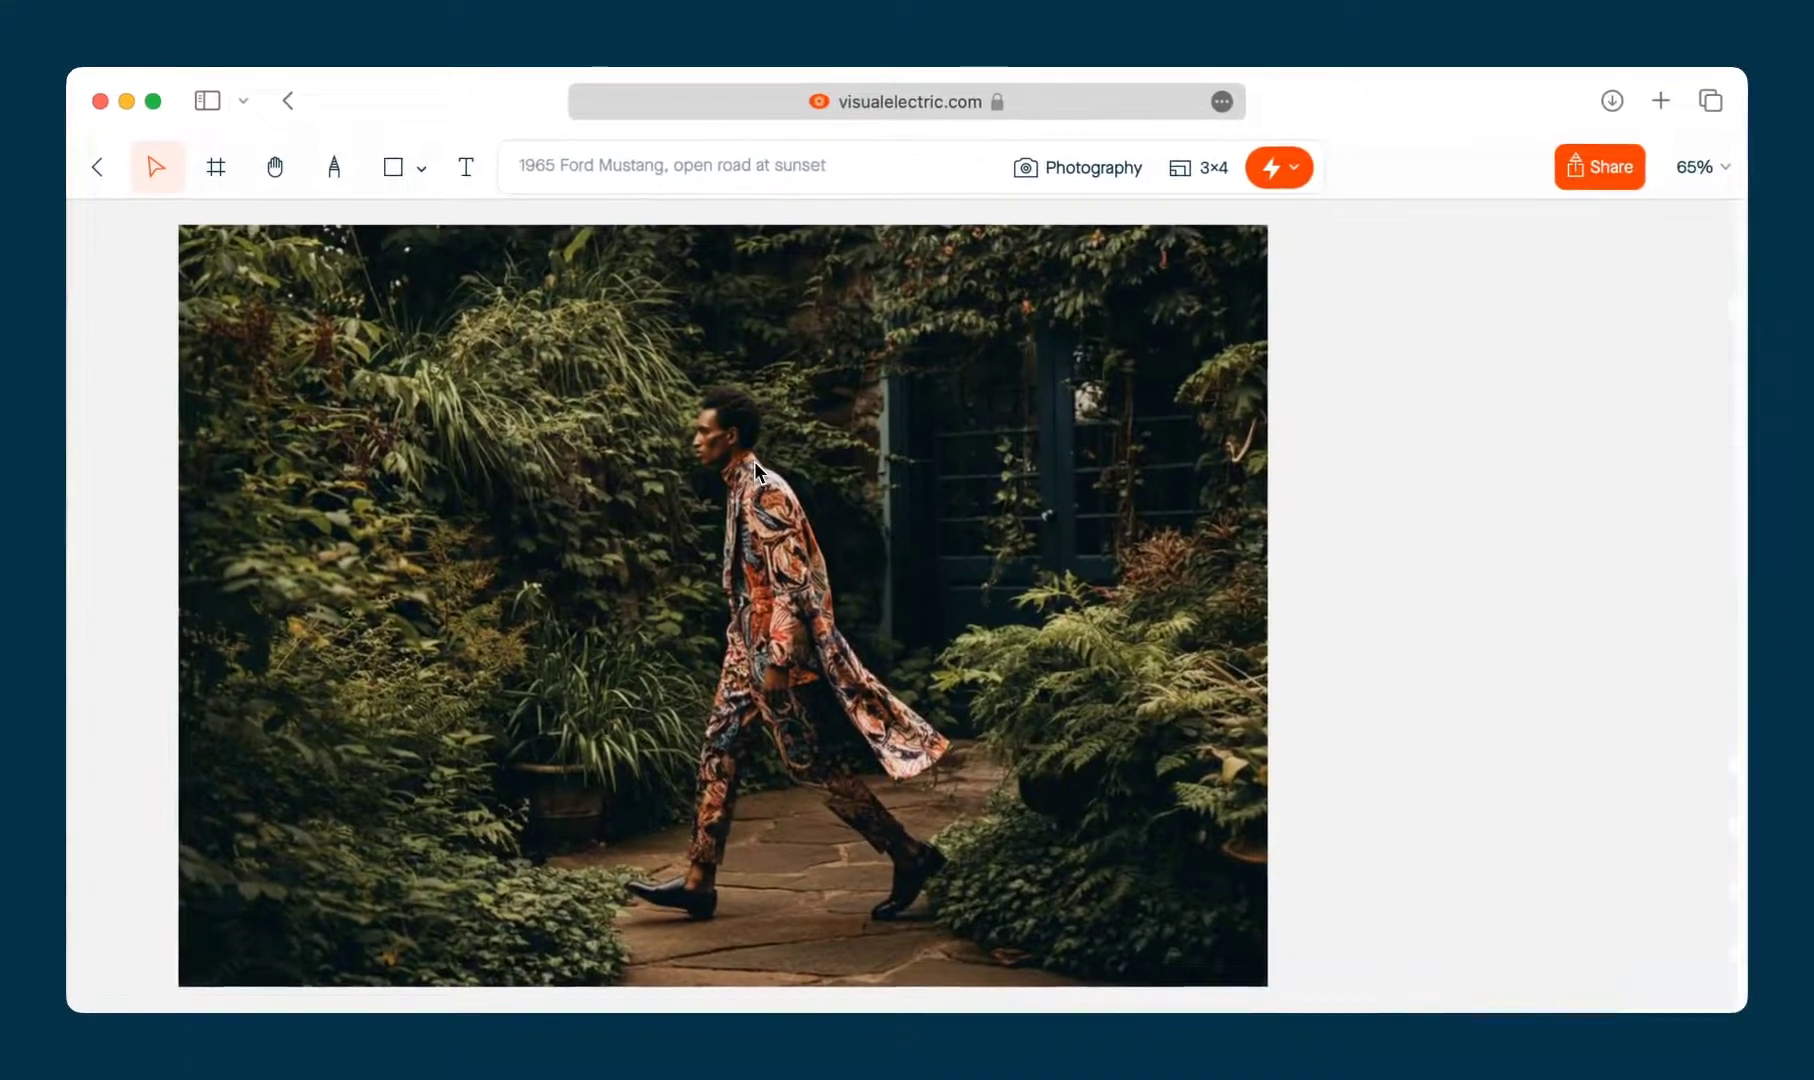
pyautogui.click(781, 478)
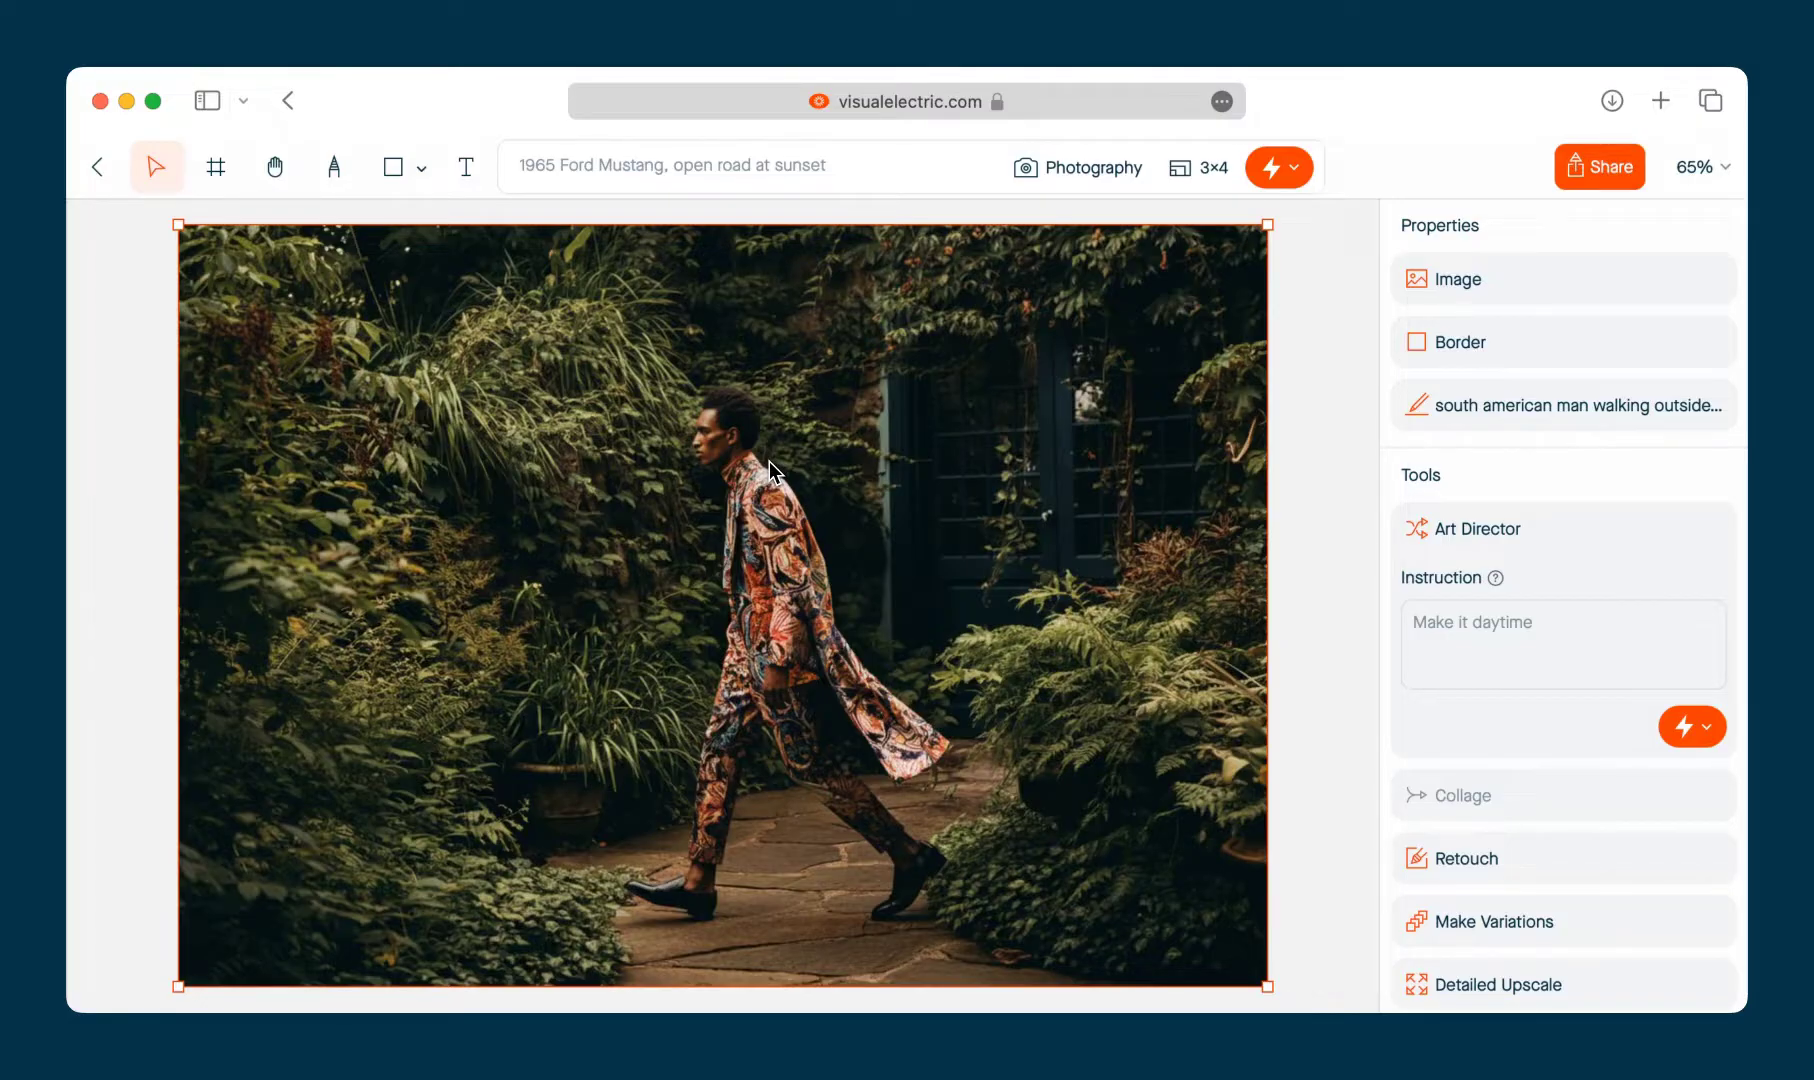
pyautogui.scroll(-5, 770, 461)
pyautogui.scroll(4, 770, 461)
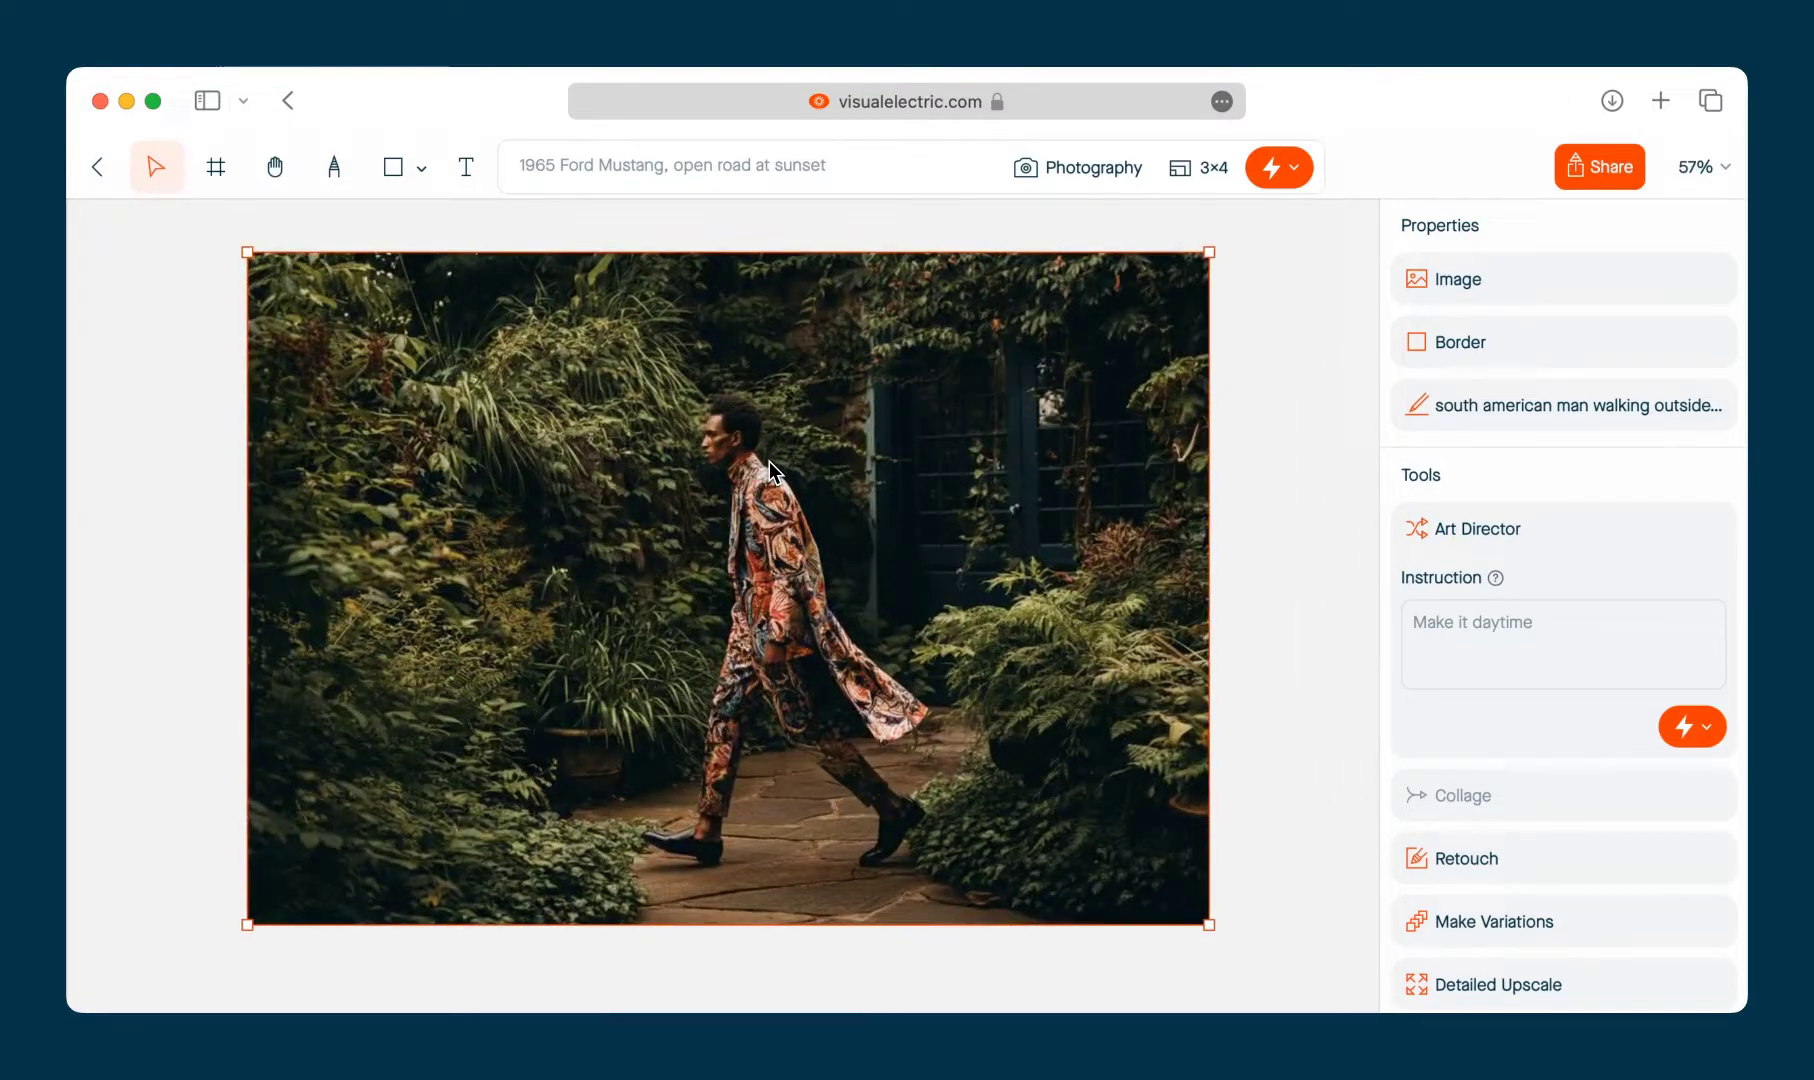
pyautogui.click(1721, 180)
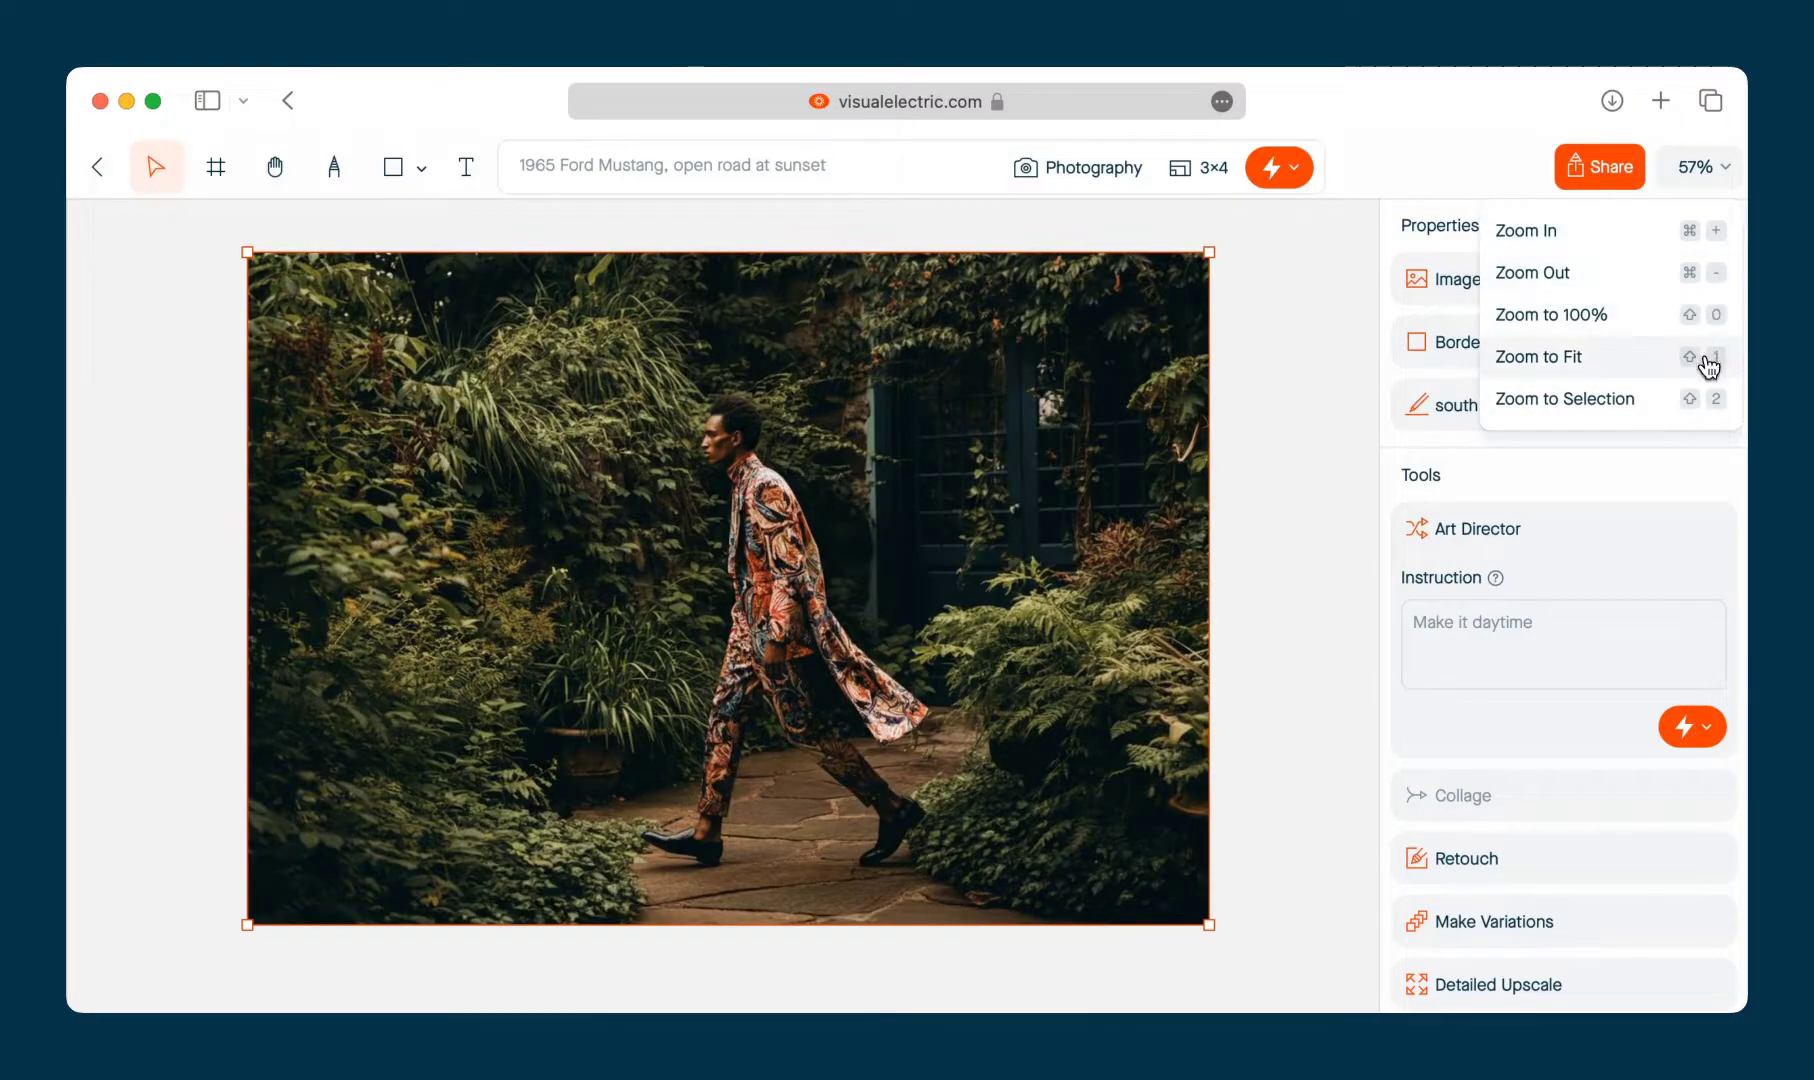
pyautogui.click(1560, 357)
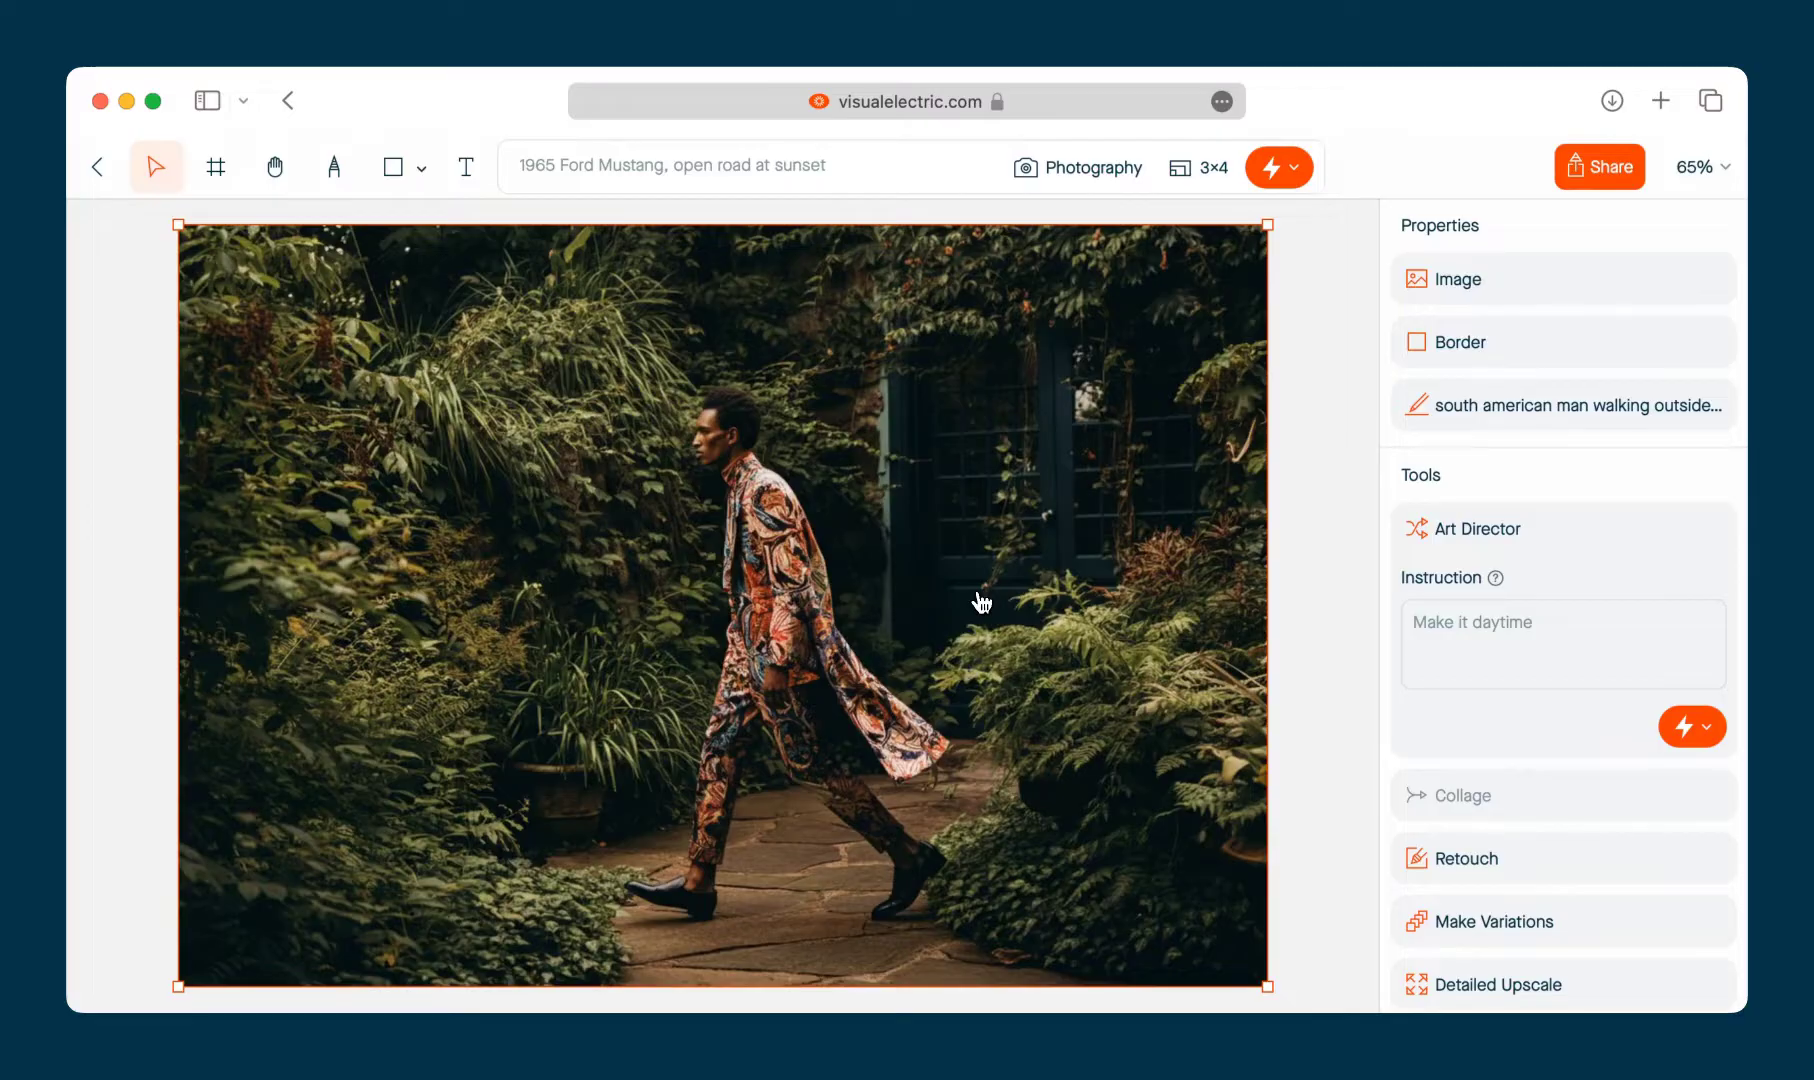
pyautogui.scroll(5, 981, 601)
pyautogui.scroll(-4, 981, 601)
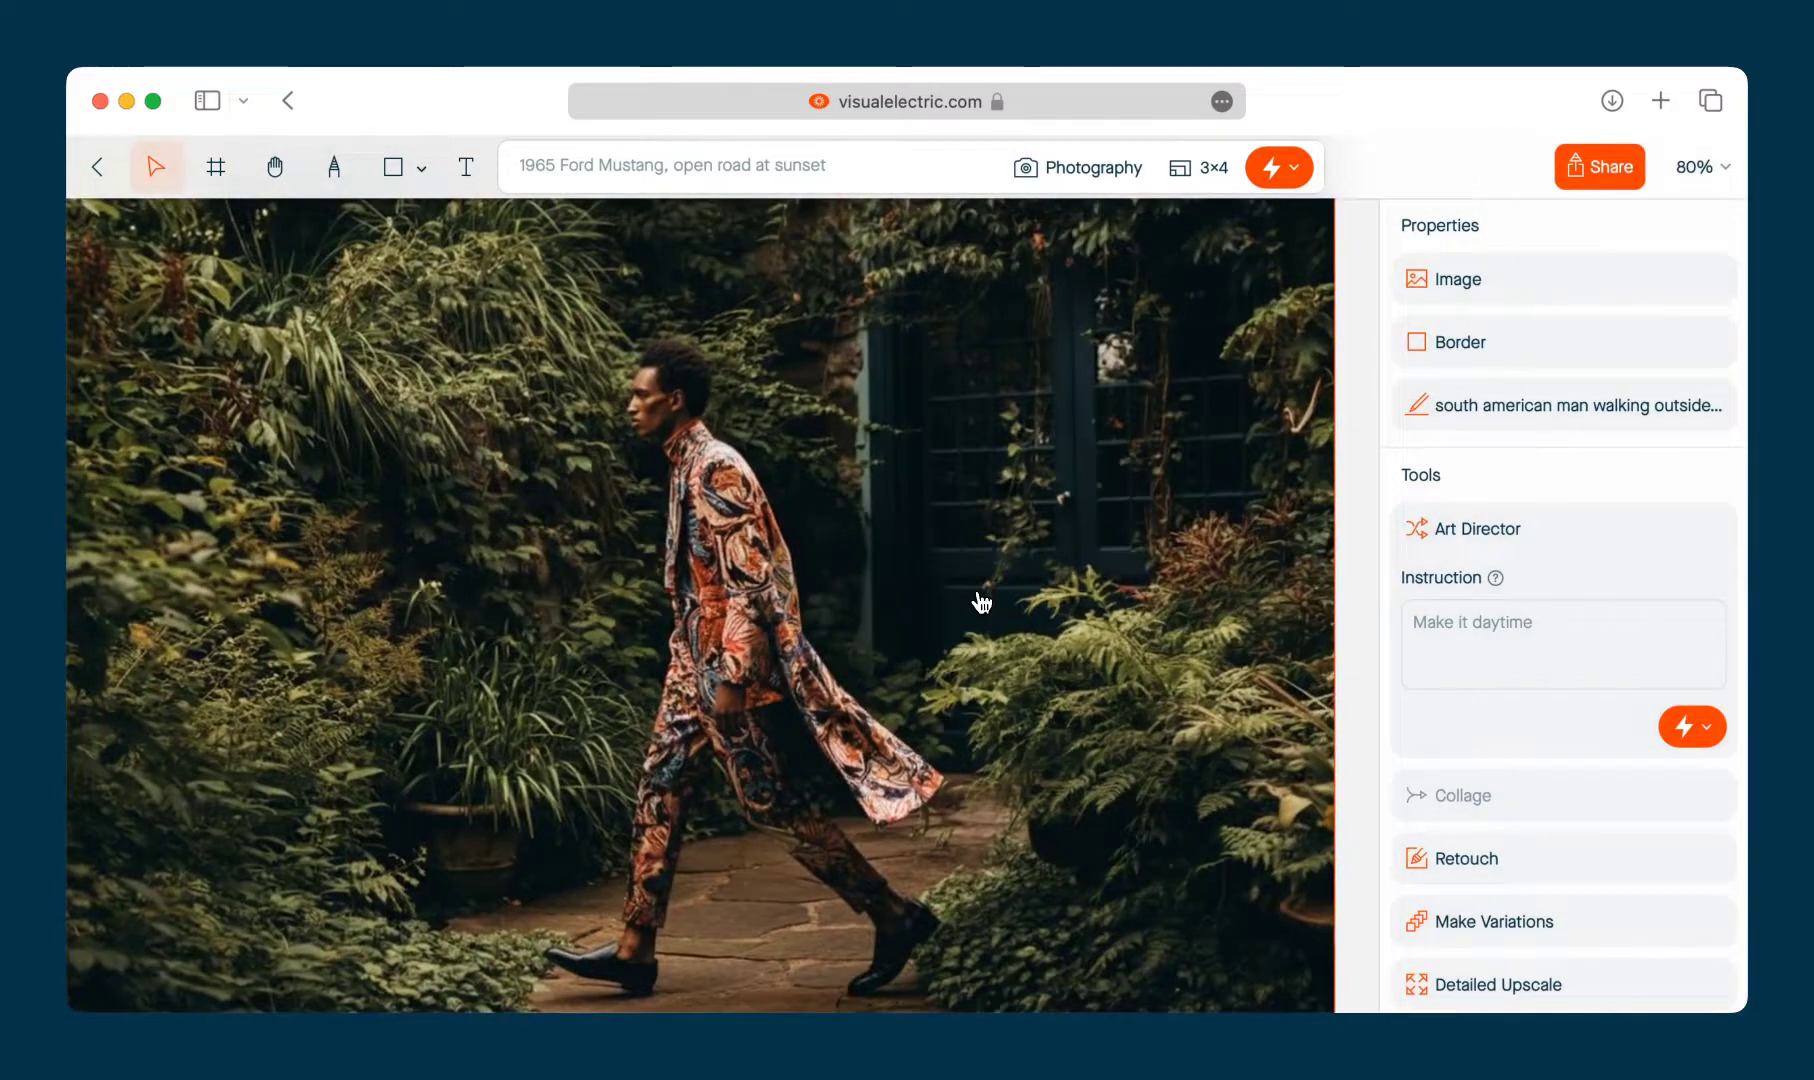
pyautogui.scroll(5, 460, 397)
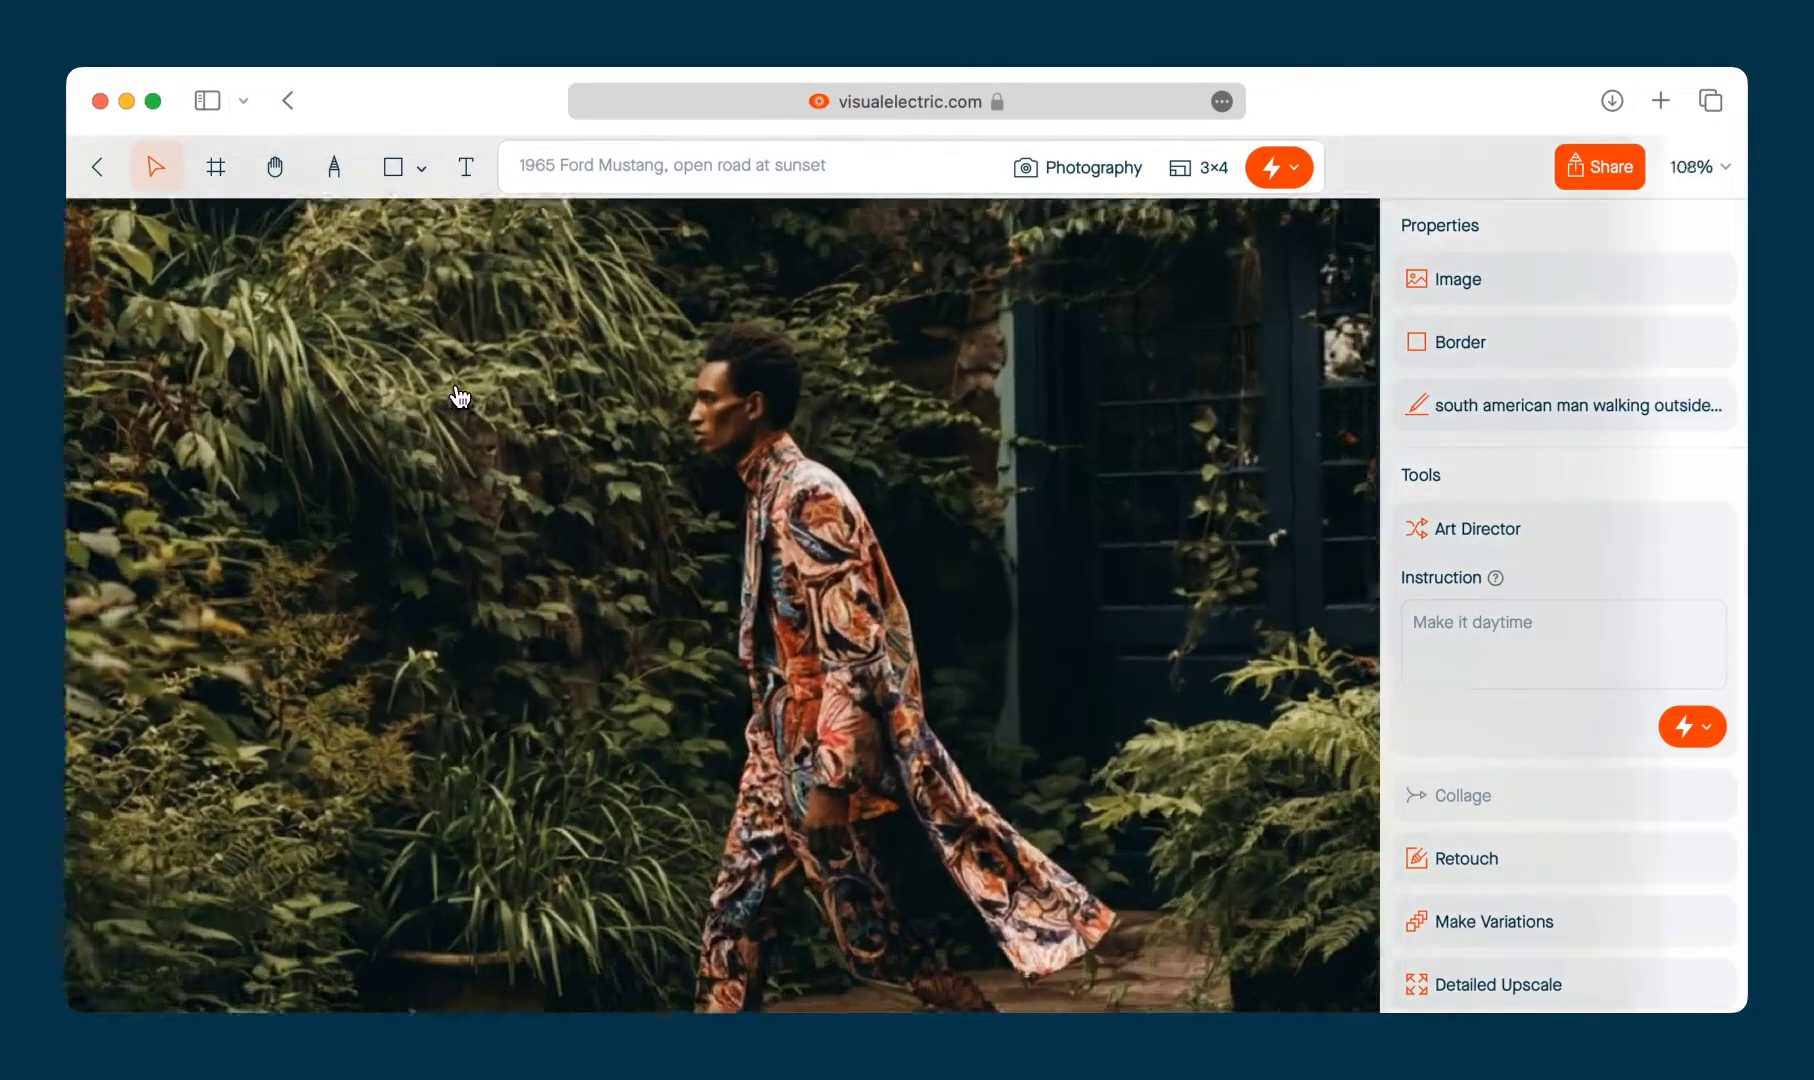
pyautogui.scroll(-3, 460, 397)
pyautogui.scroll(-2, 460, 397)
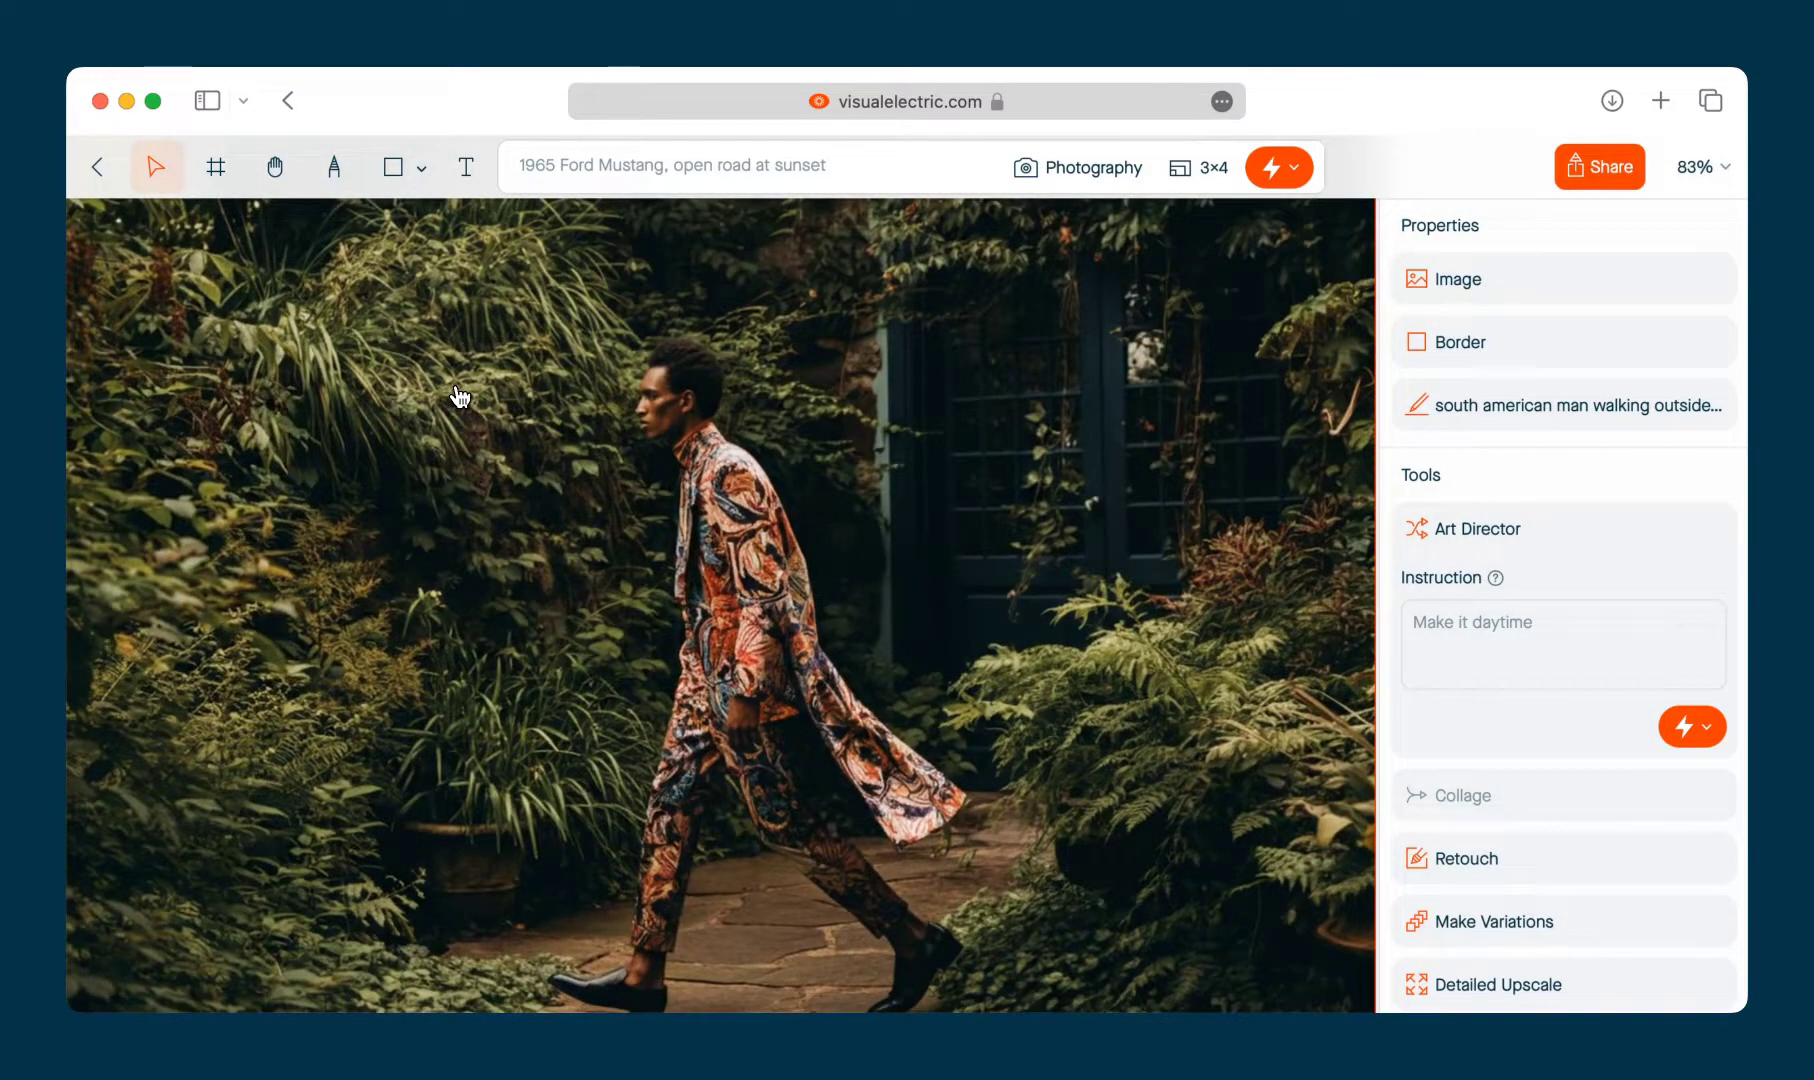
pyautogui.scroll(-2, 460, 397)
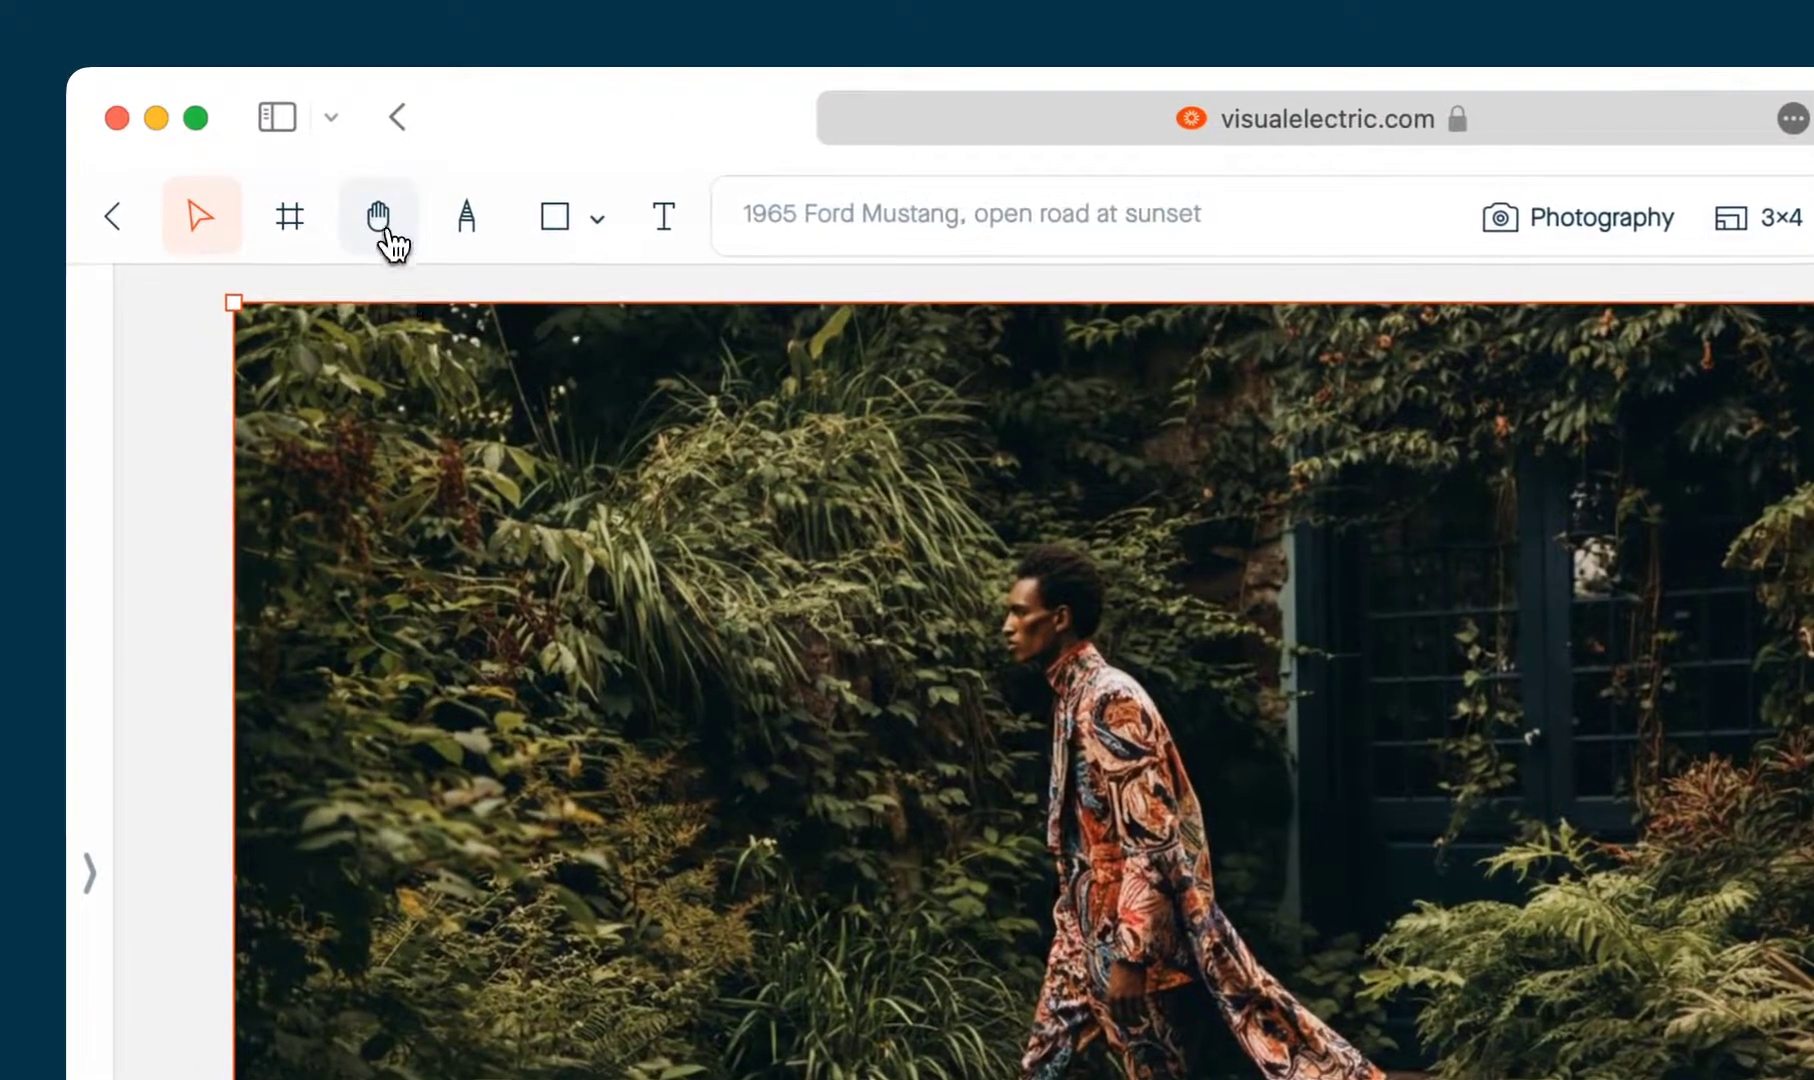
# Step: Pan the canvas with the Hand tool, then drag the photo lower and to the right
pyautogui.click(388, 236)
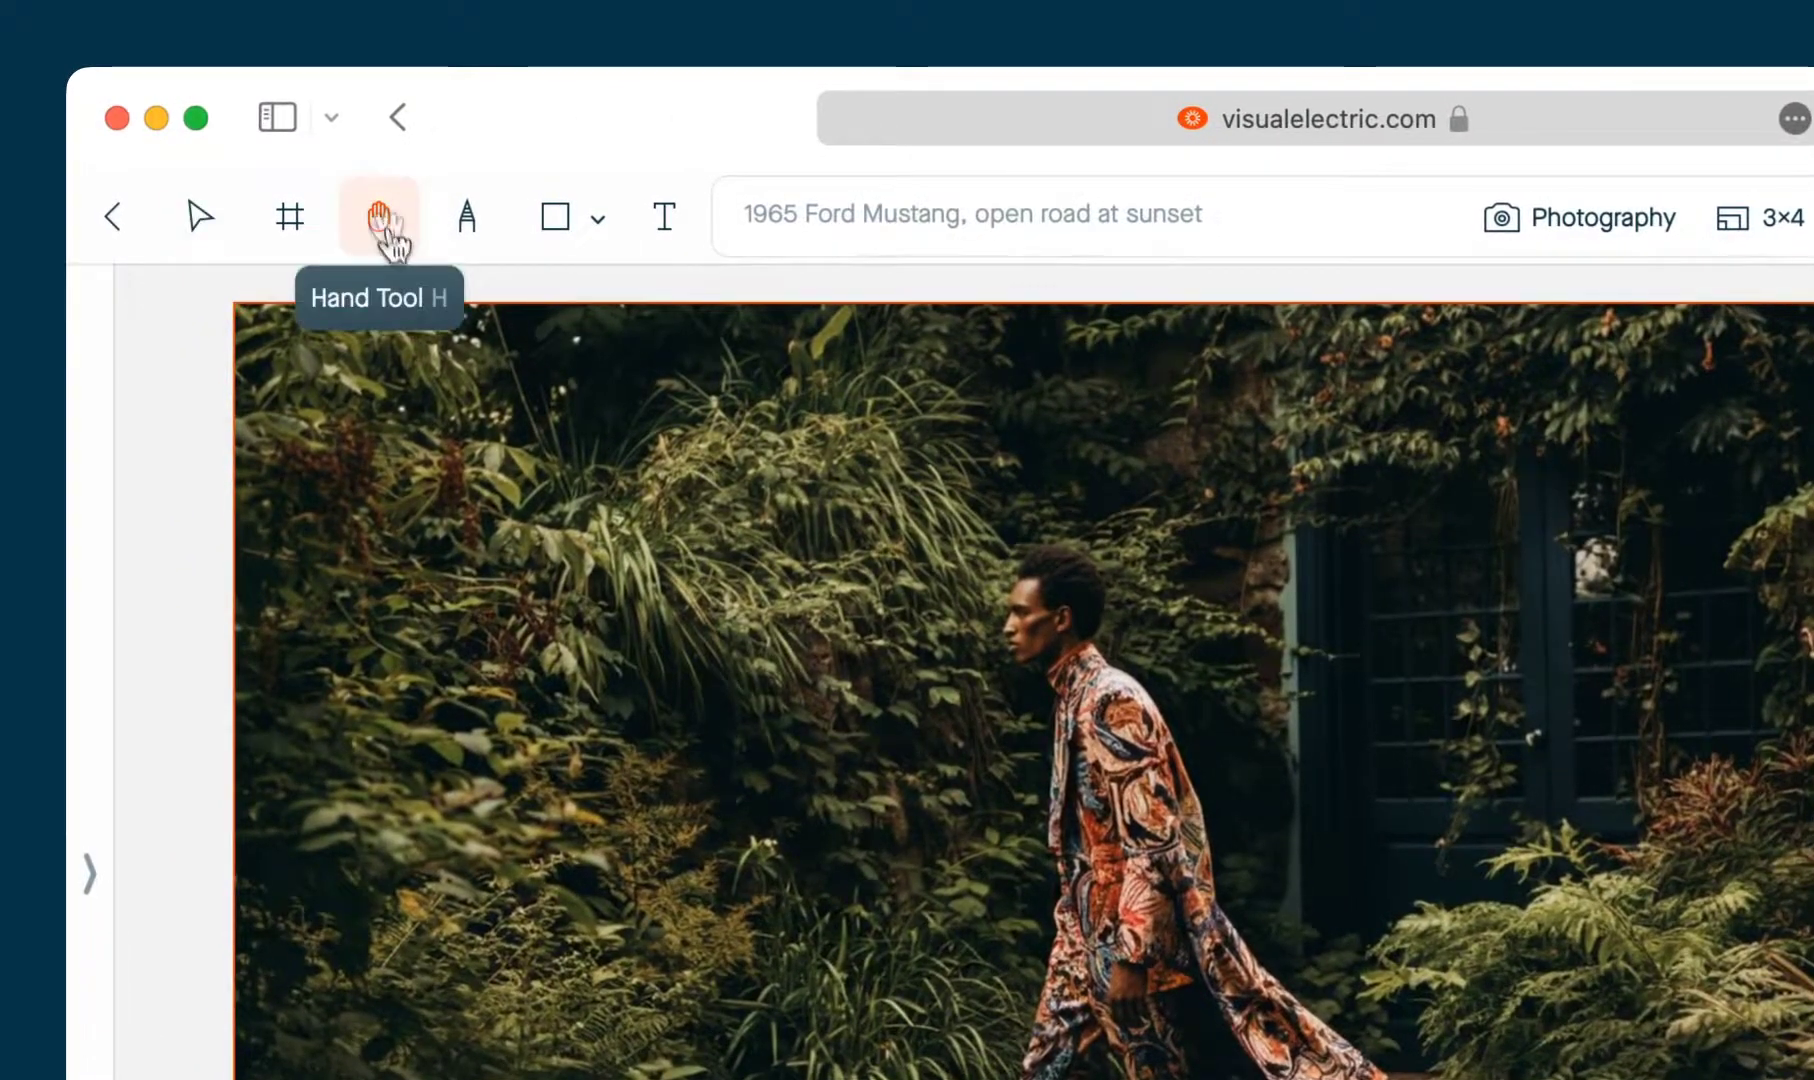
pyautogui.moveTo(490, 445); pyautogui.dragTo(822, 542)
pyautogui.click(214, 232)
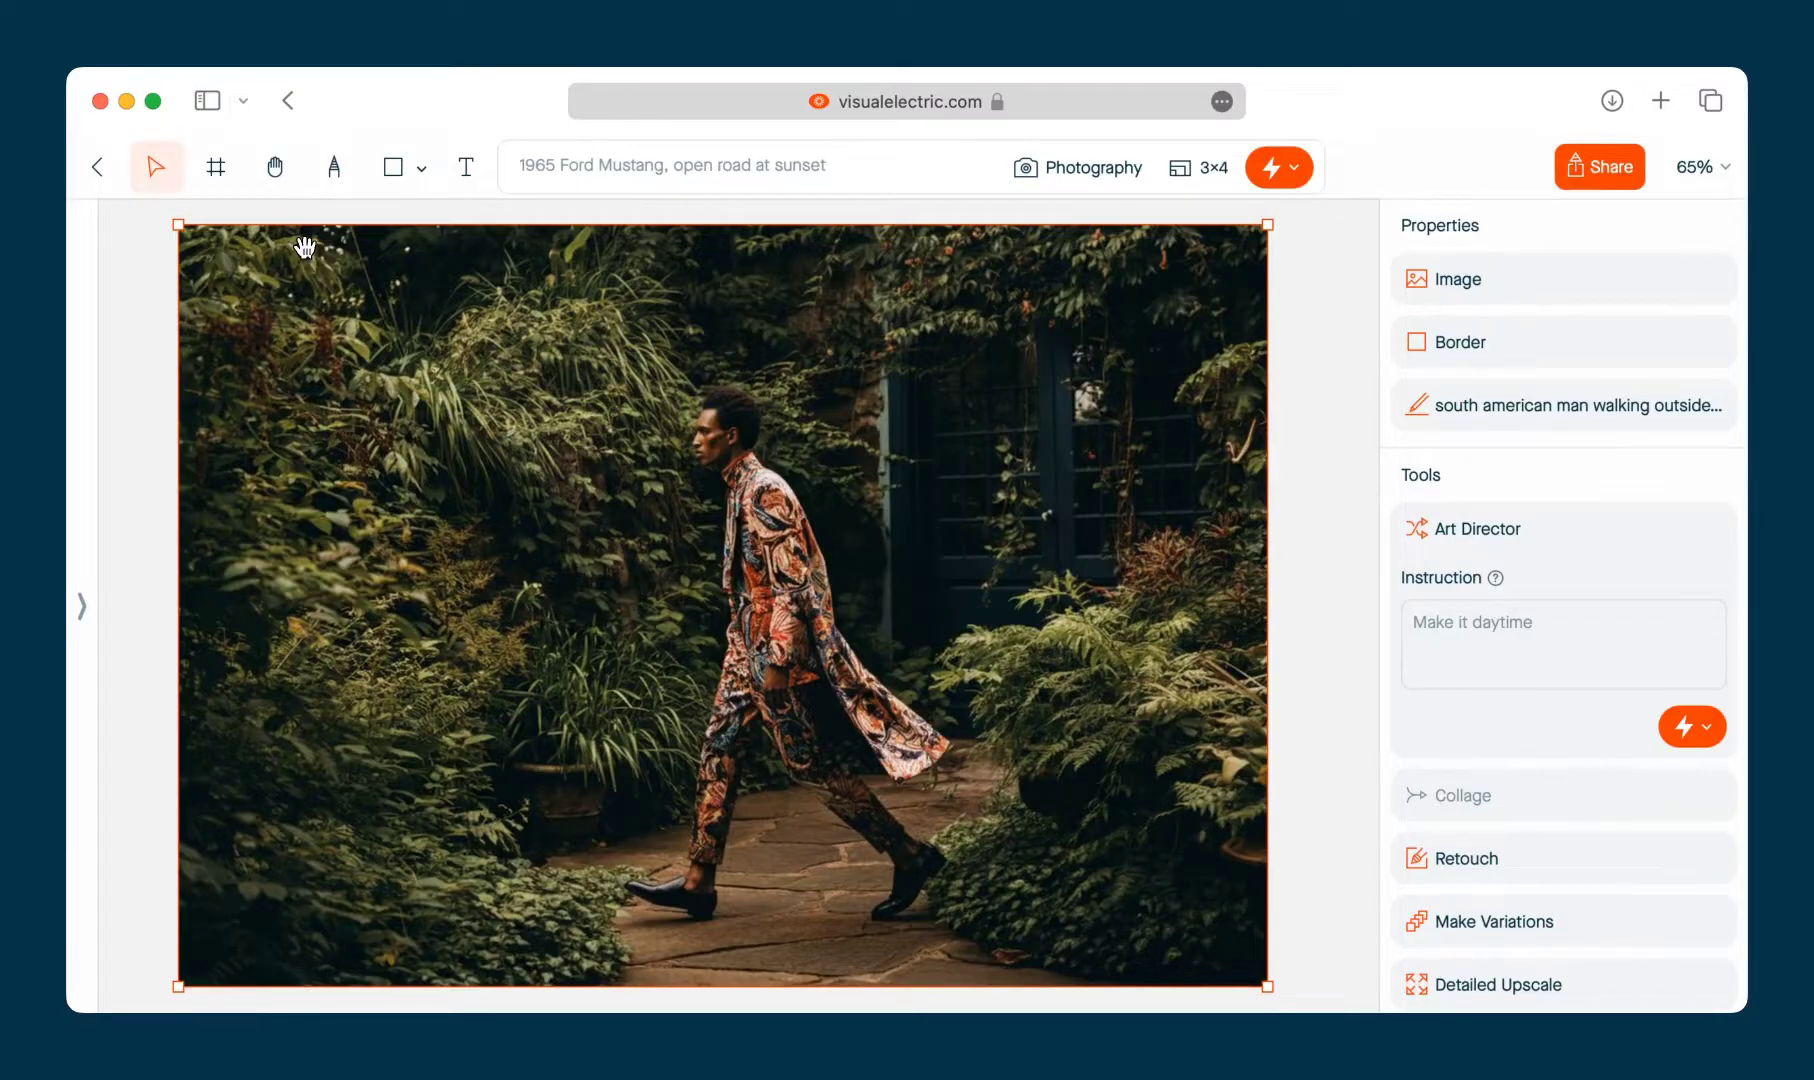
pyautogui.moveTo(305, 247); pyautogui.dragTo(263, 311)
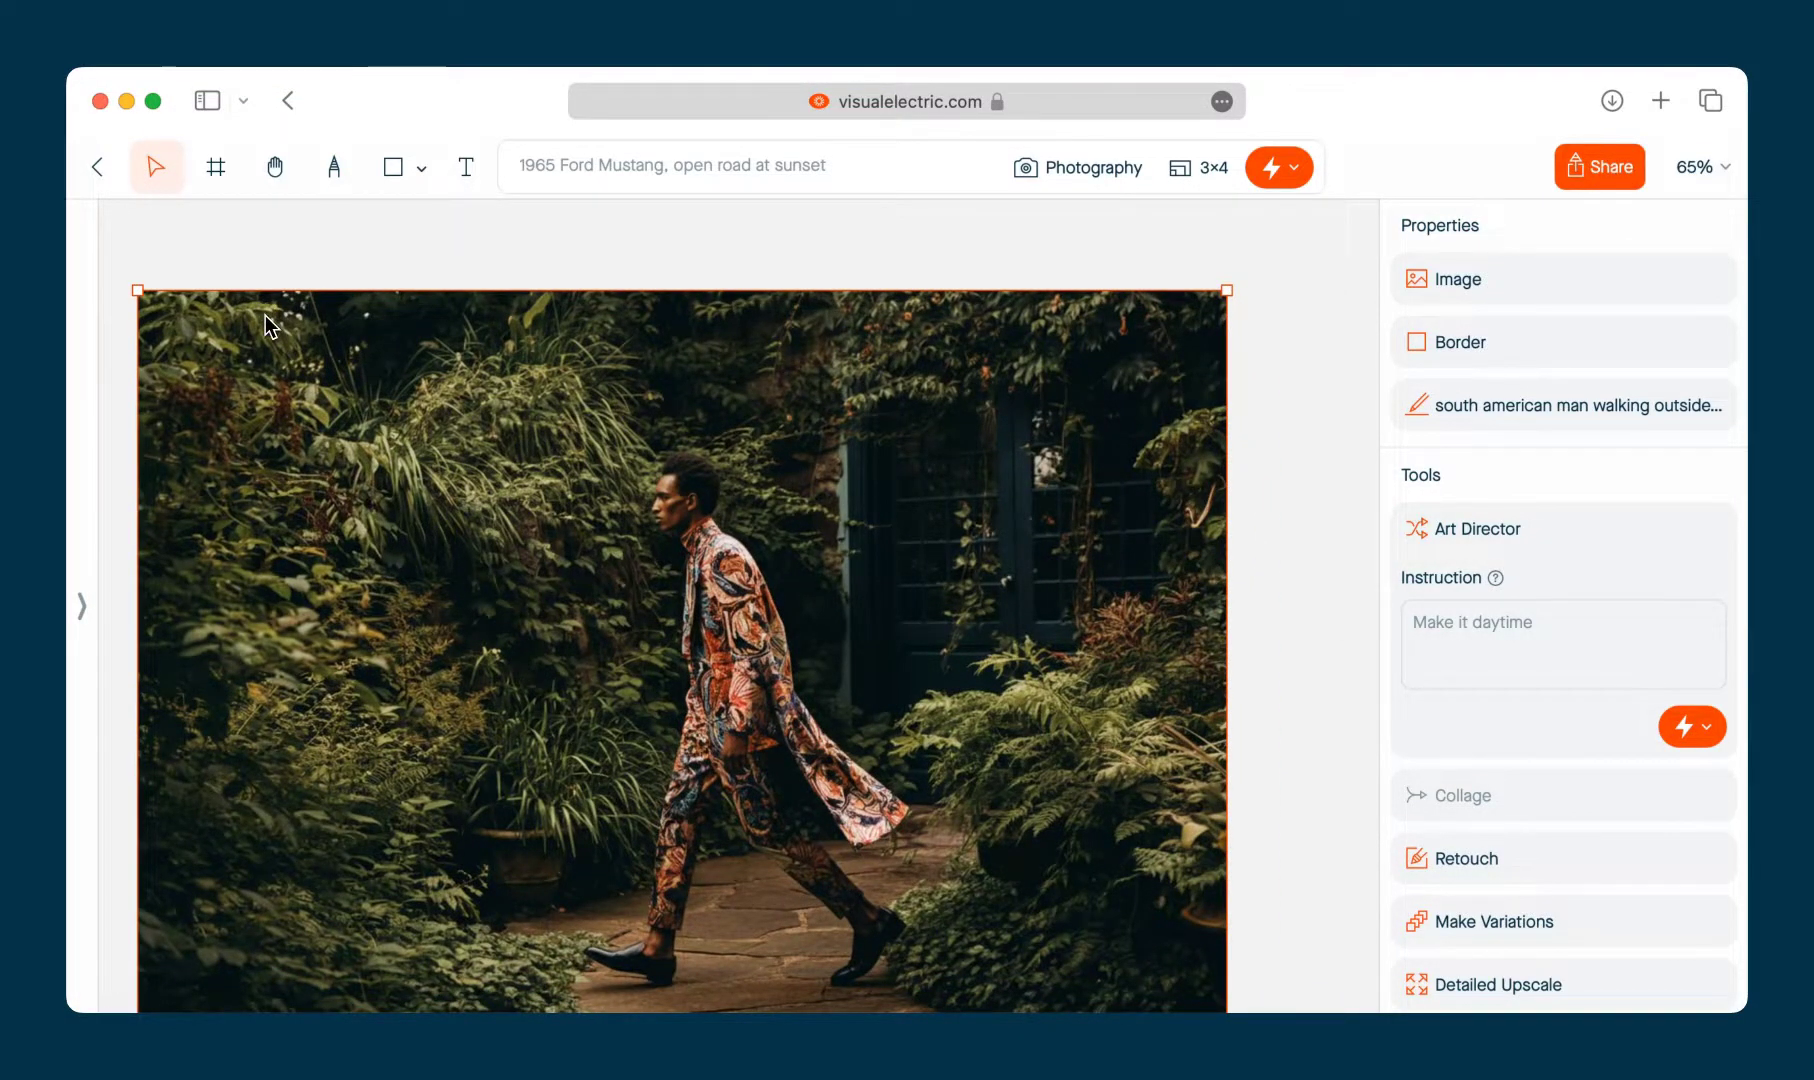
pyautogui.scroll(-2, 268, 325)
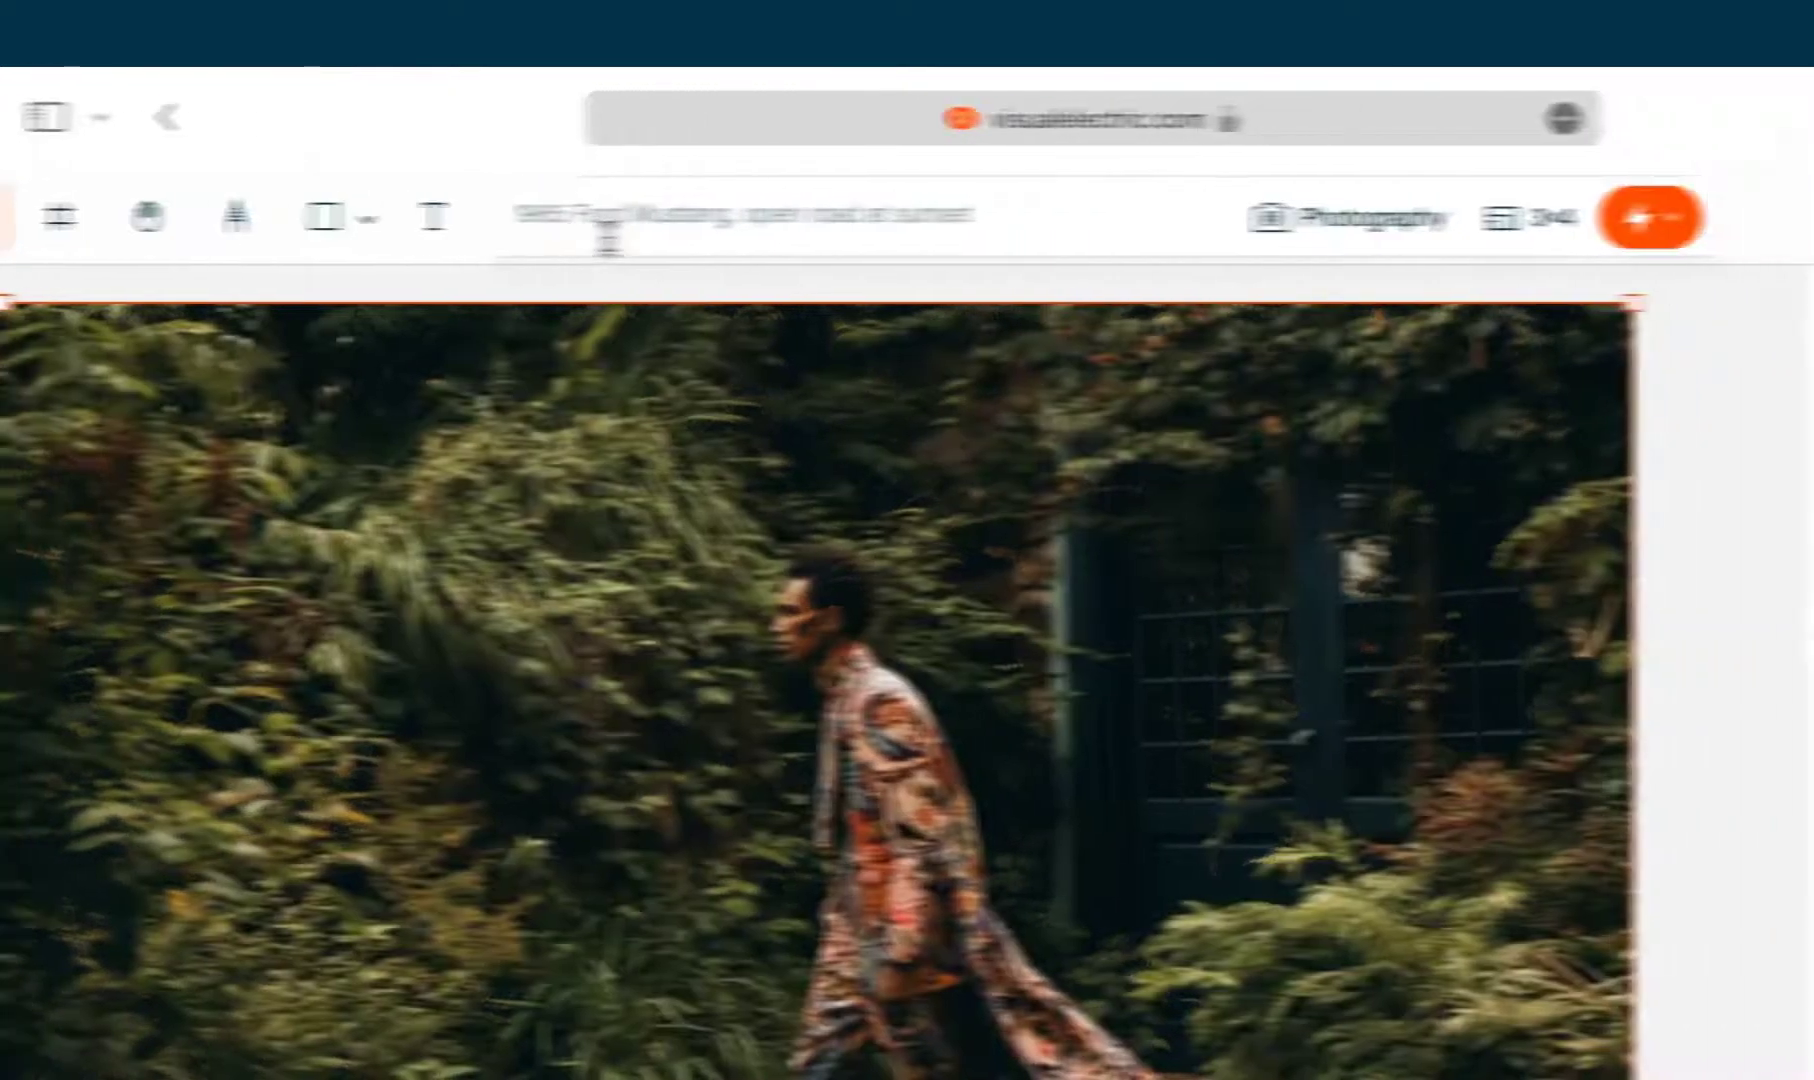
# Step: Expand the photo's Prompt card to show its Kutshers Catskills prompt, Fashion Photography style and 4×3 ratio
pyautogui.click(838, 230)
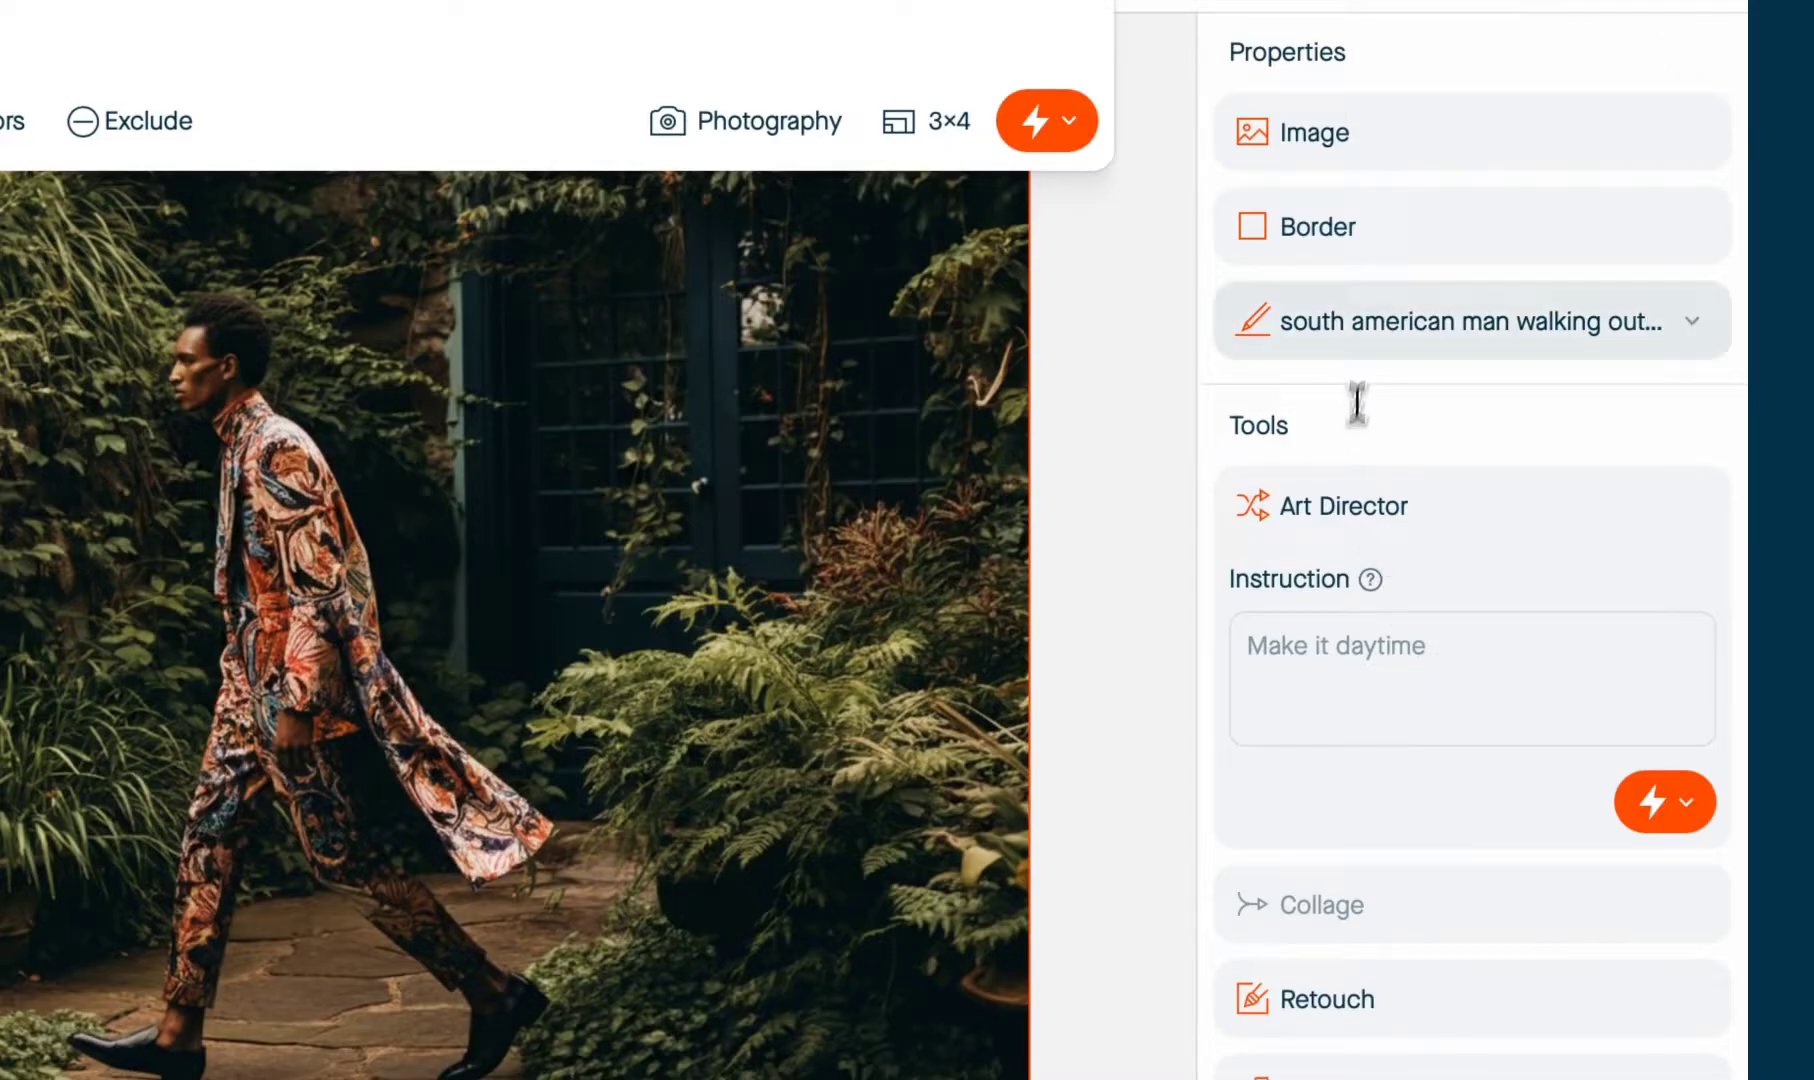
pyautogui.scroll(-5, 1308, 405)
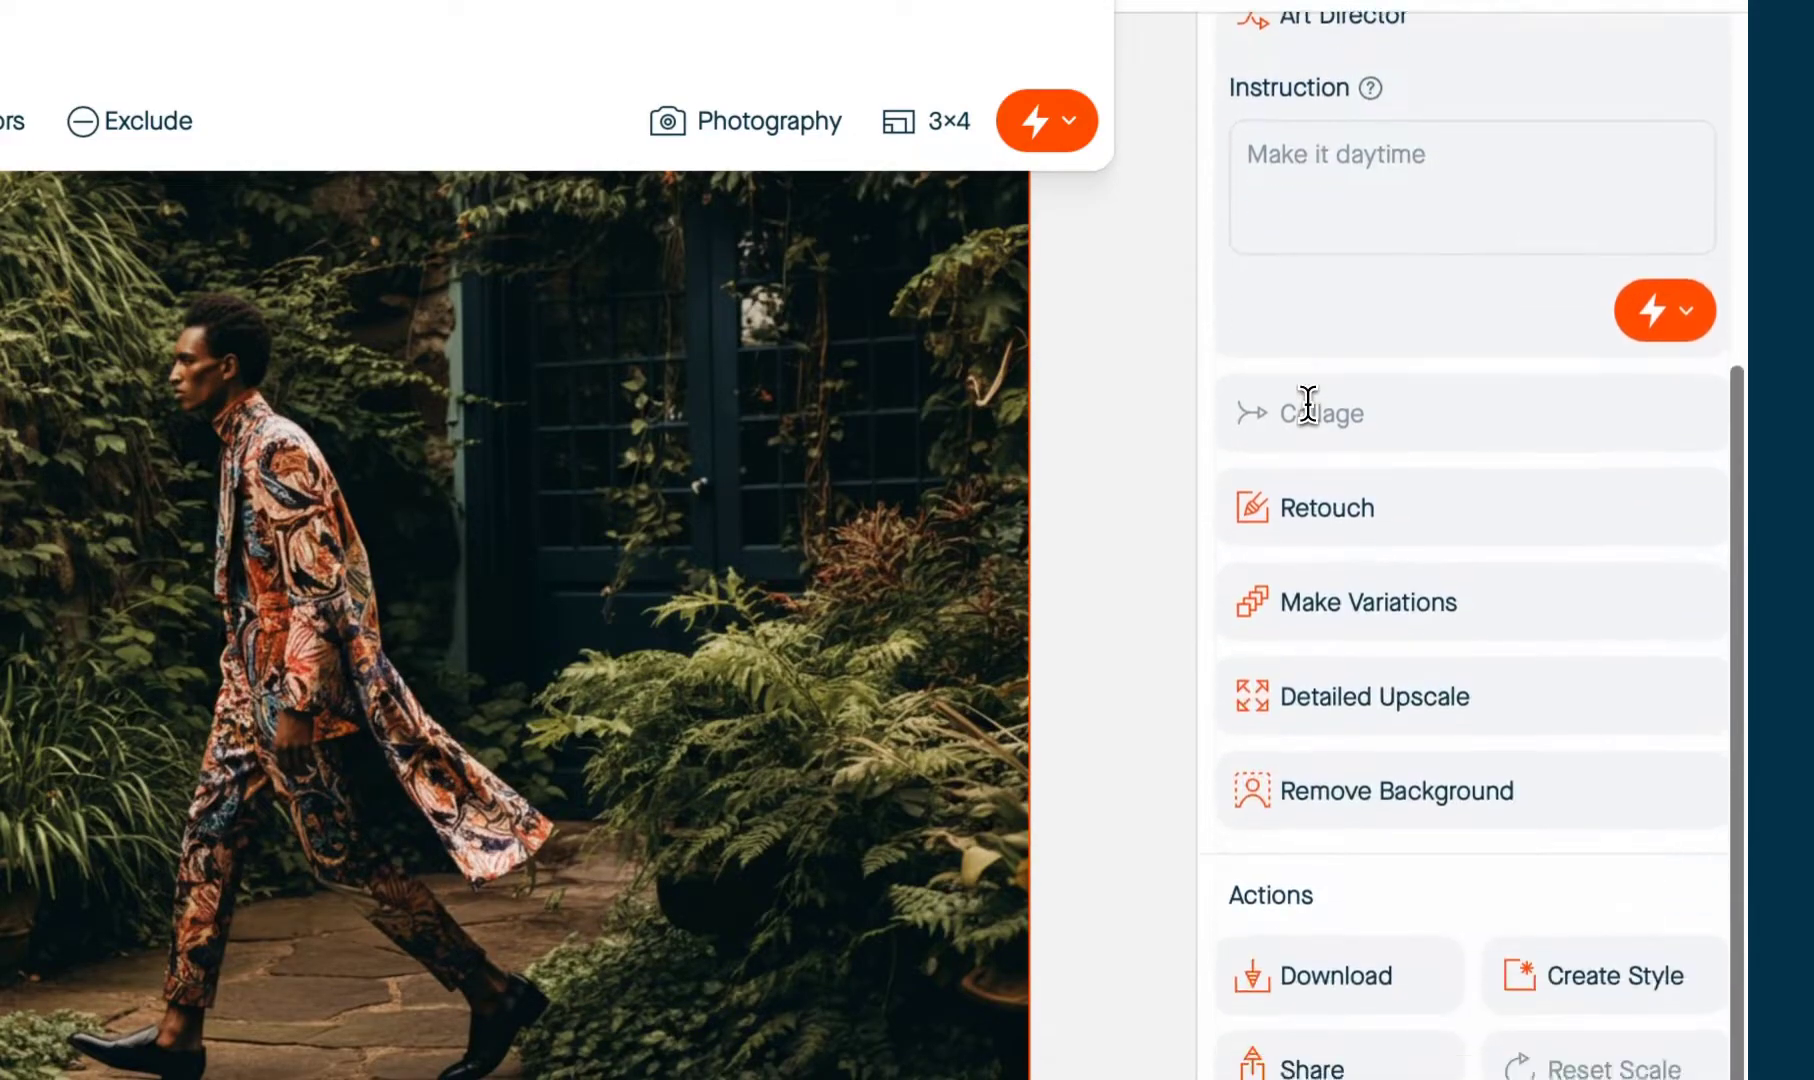
pyautogui.scroll(5, 1308, 855)
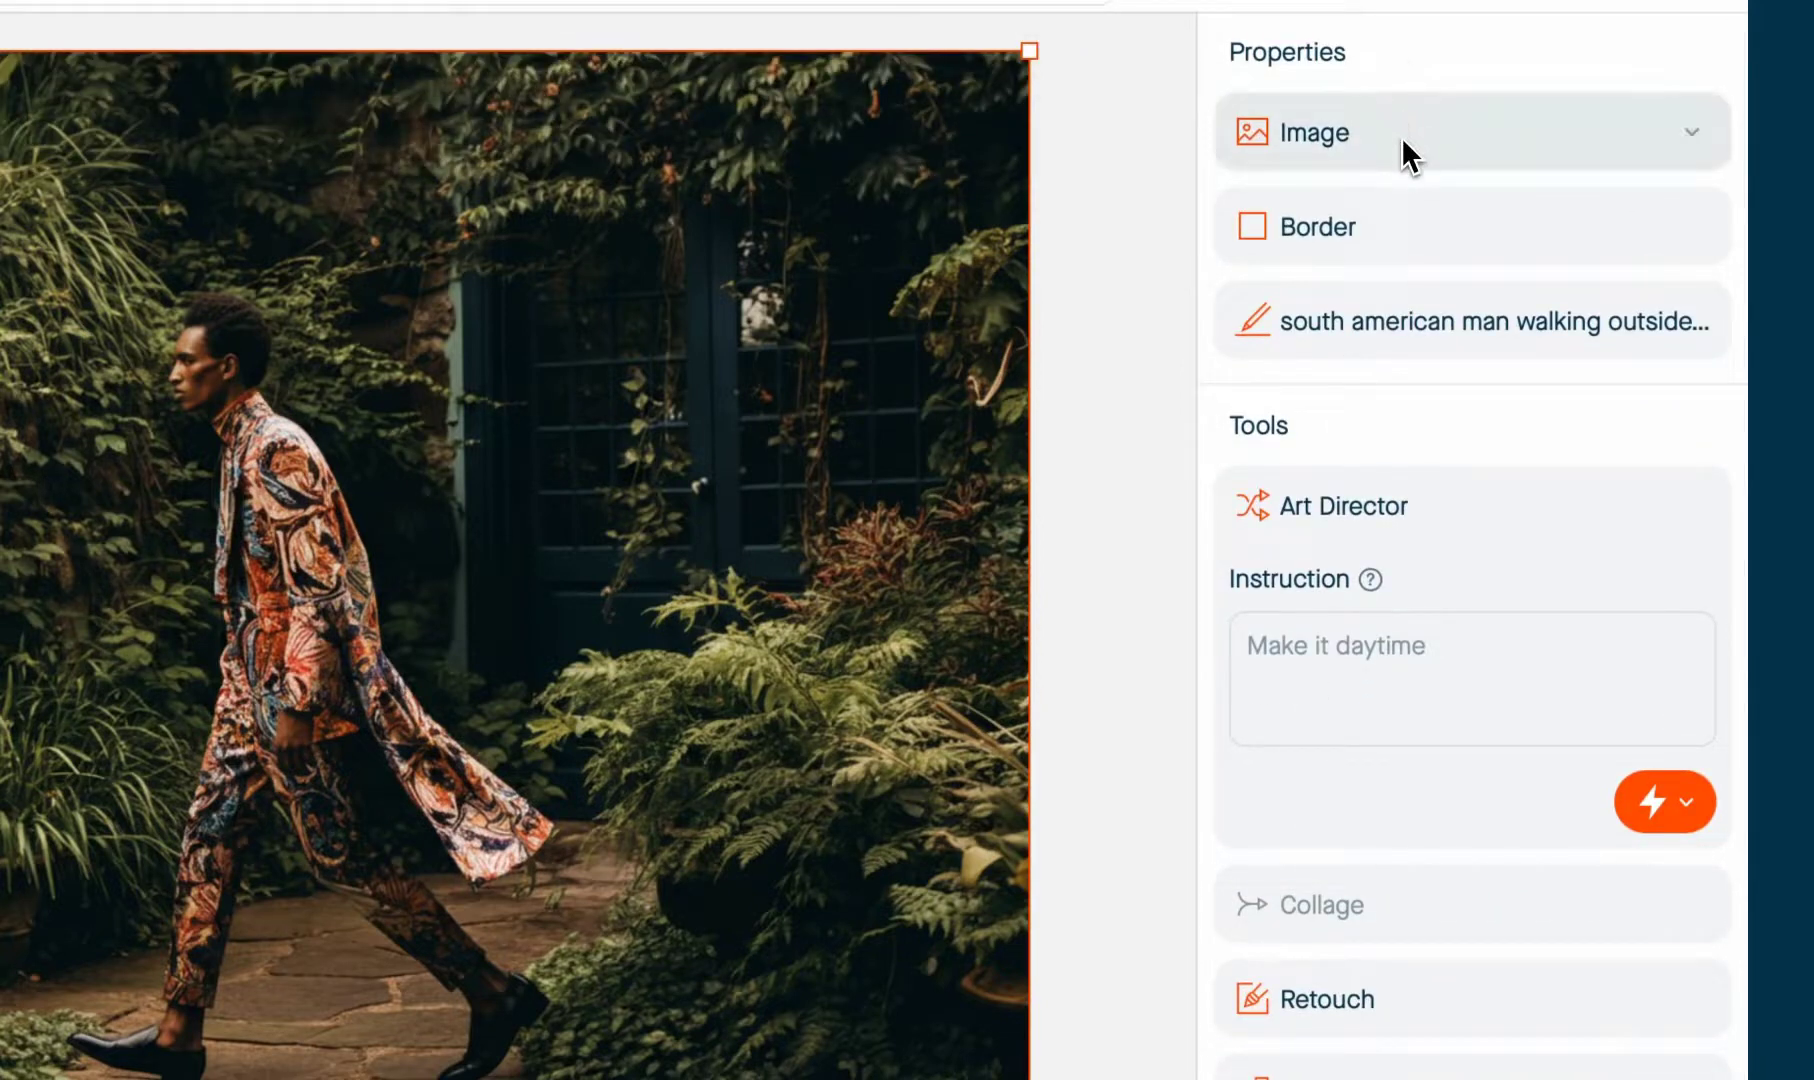
pyautogui.click(1401, 331)
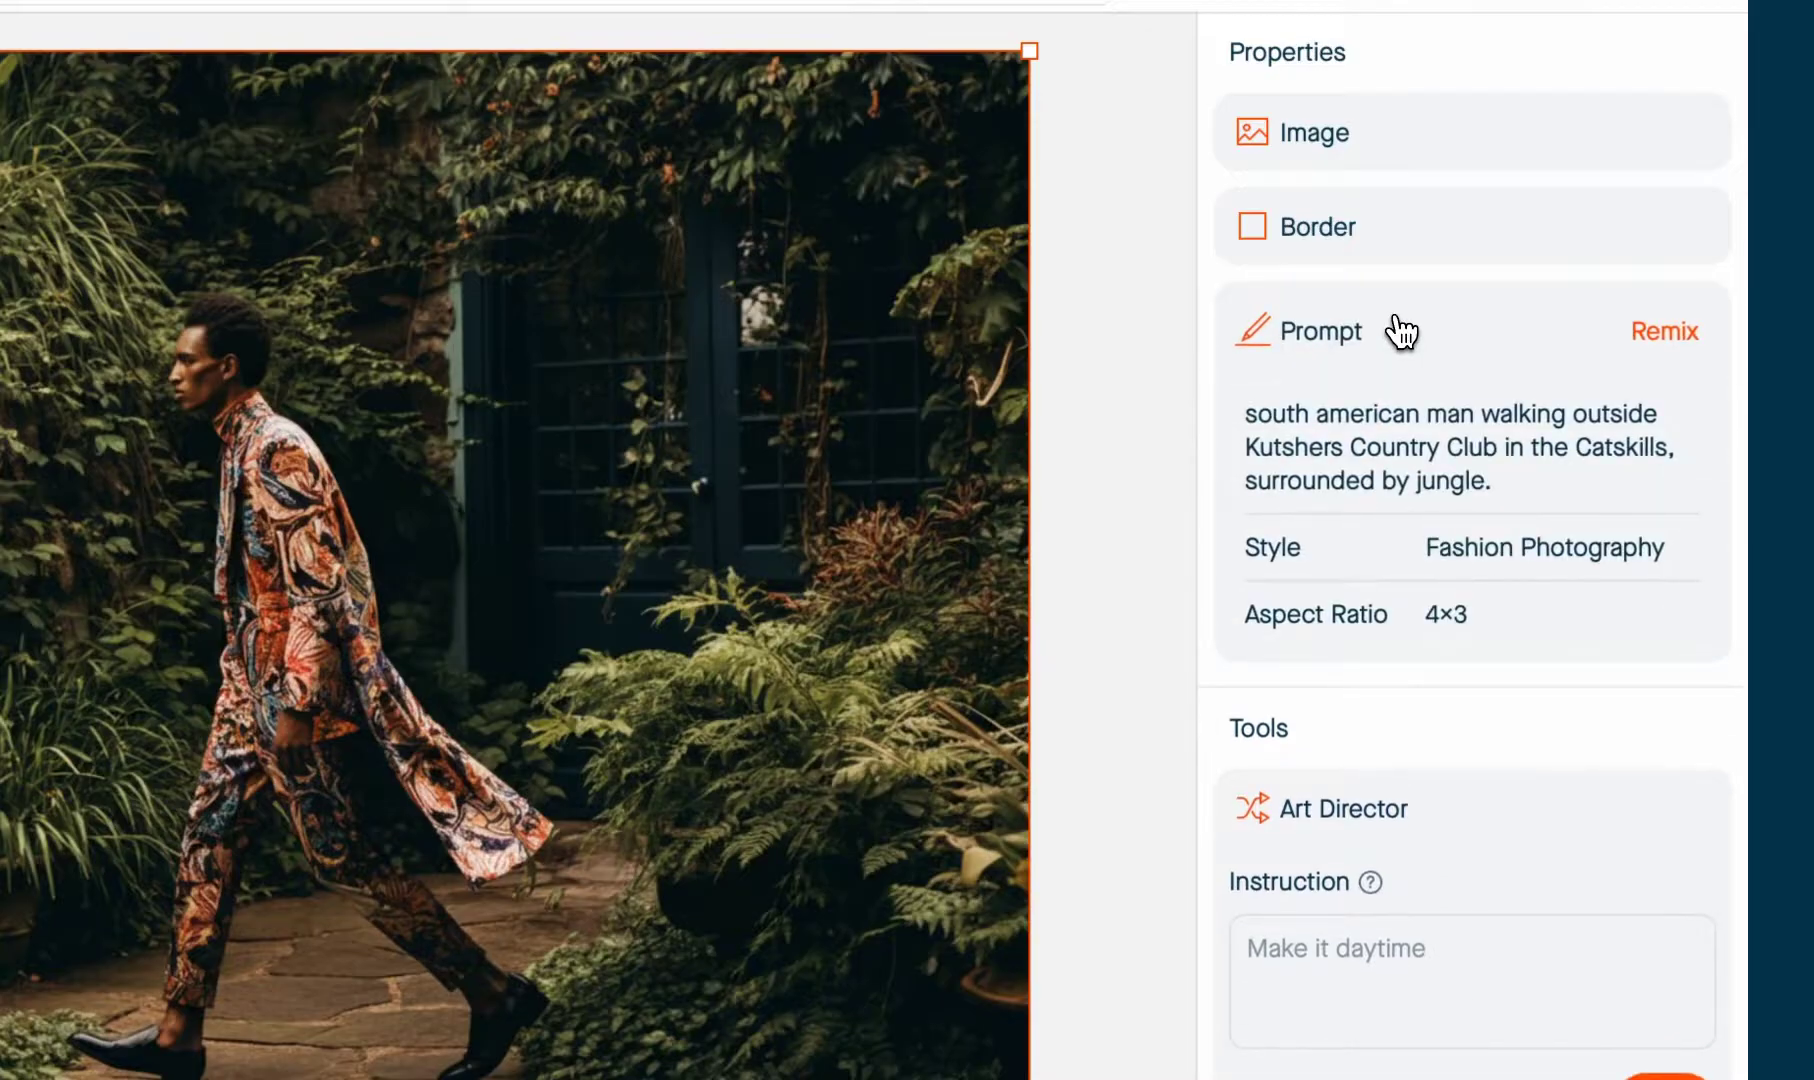
pyautogui.scroll(-3, 1401, 331)
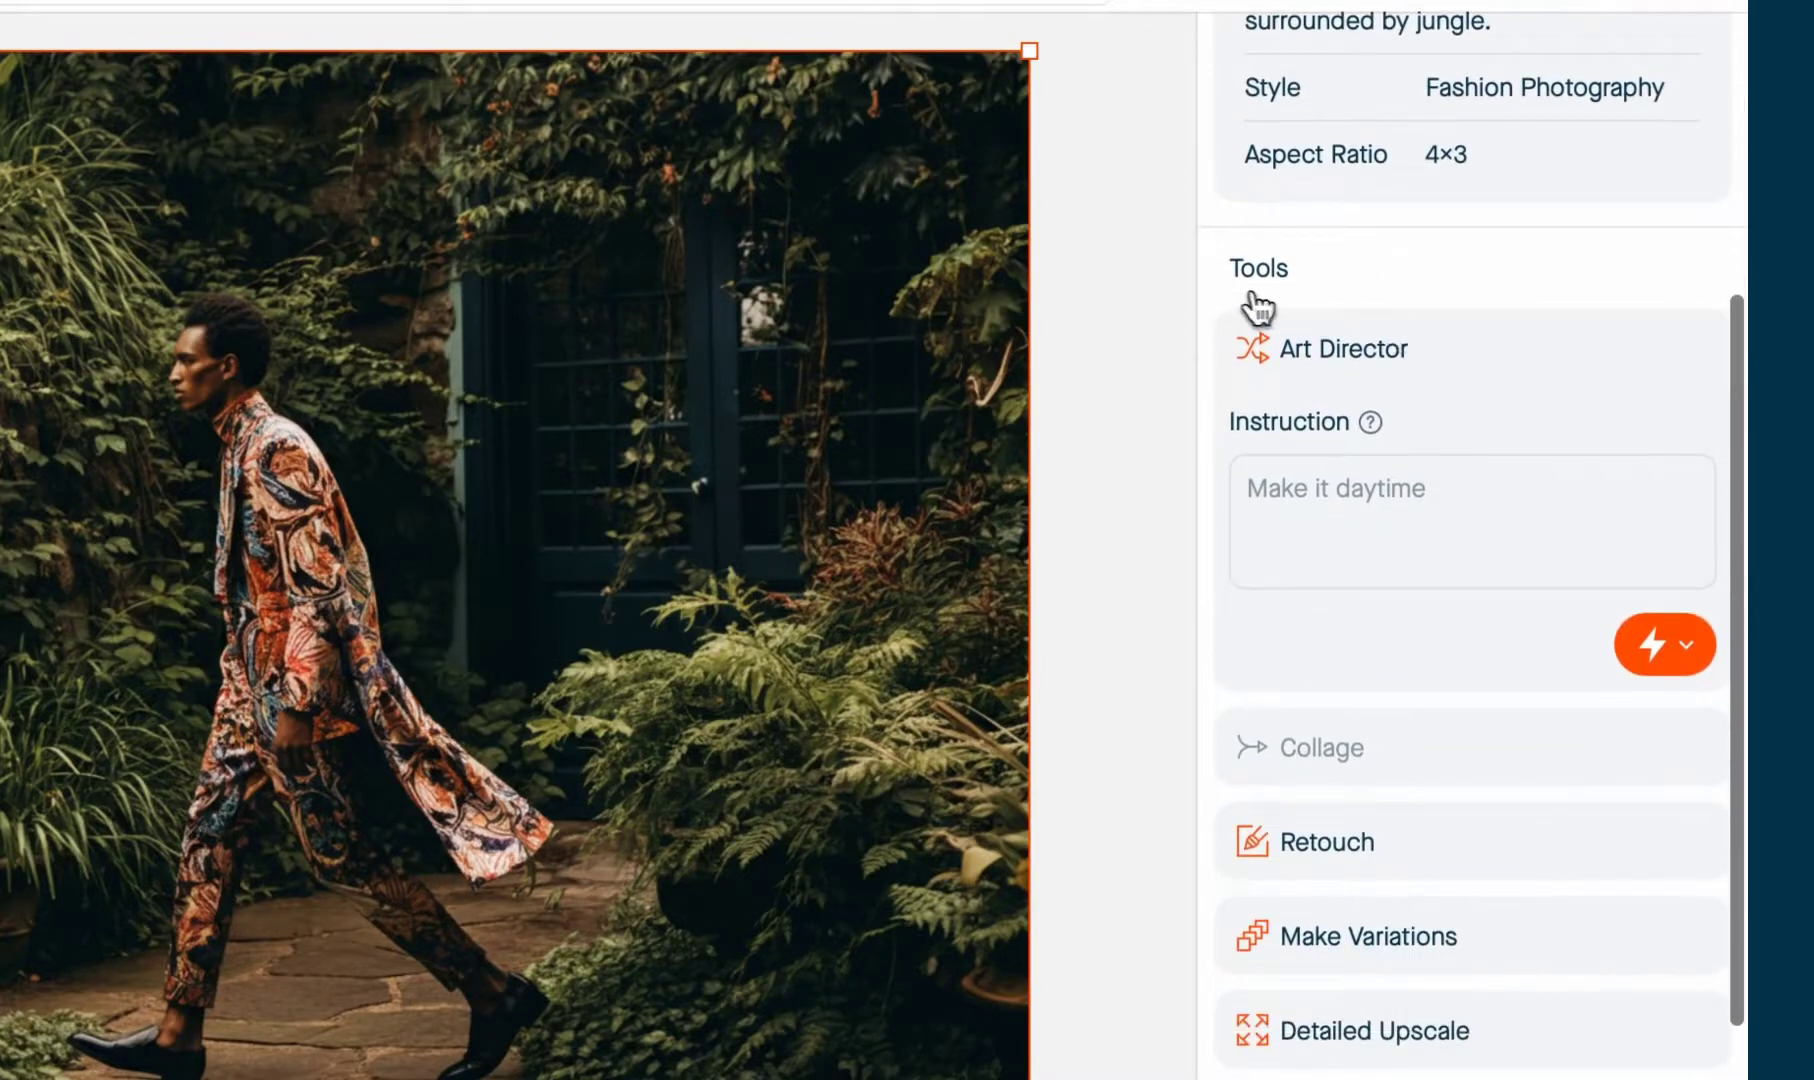
pyautogui.scroll(-1, 1360, 405)
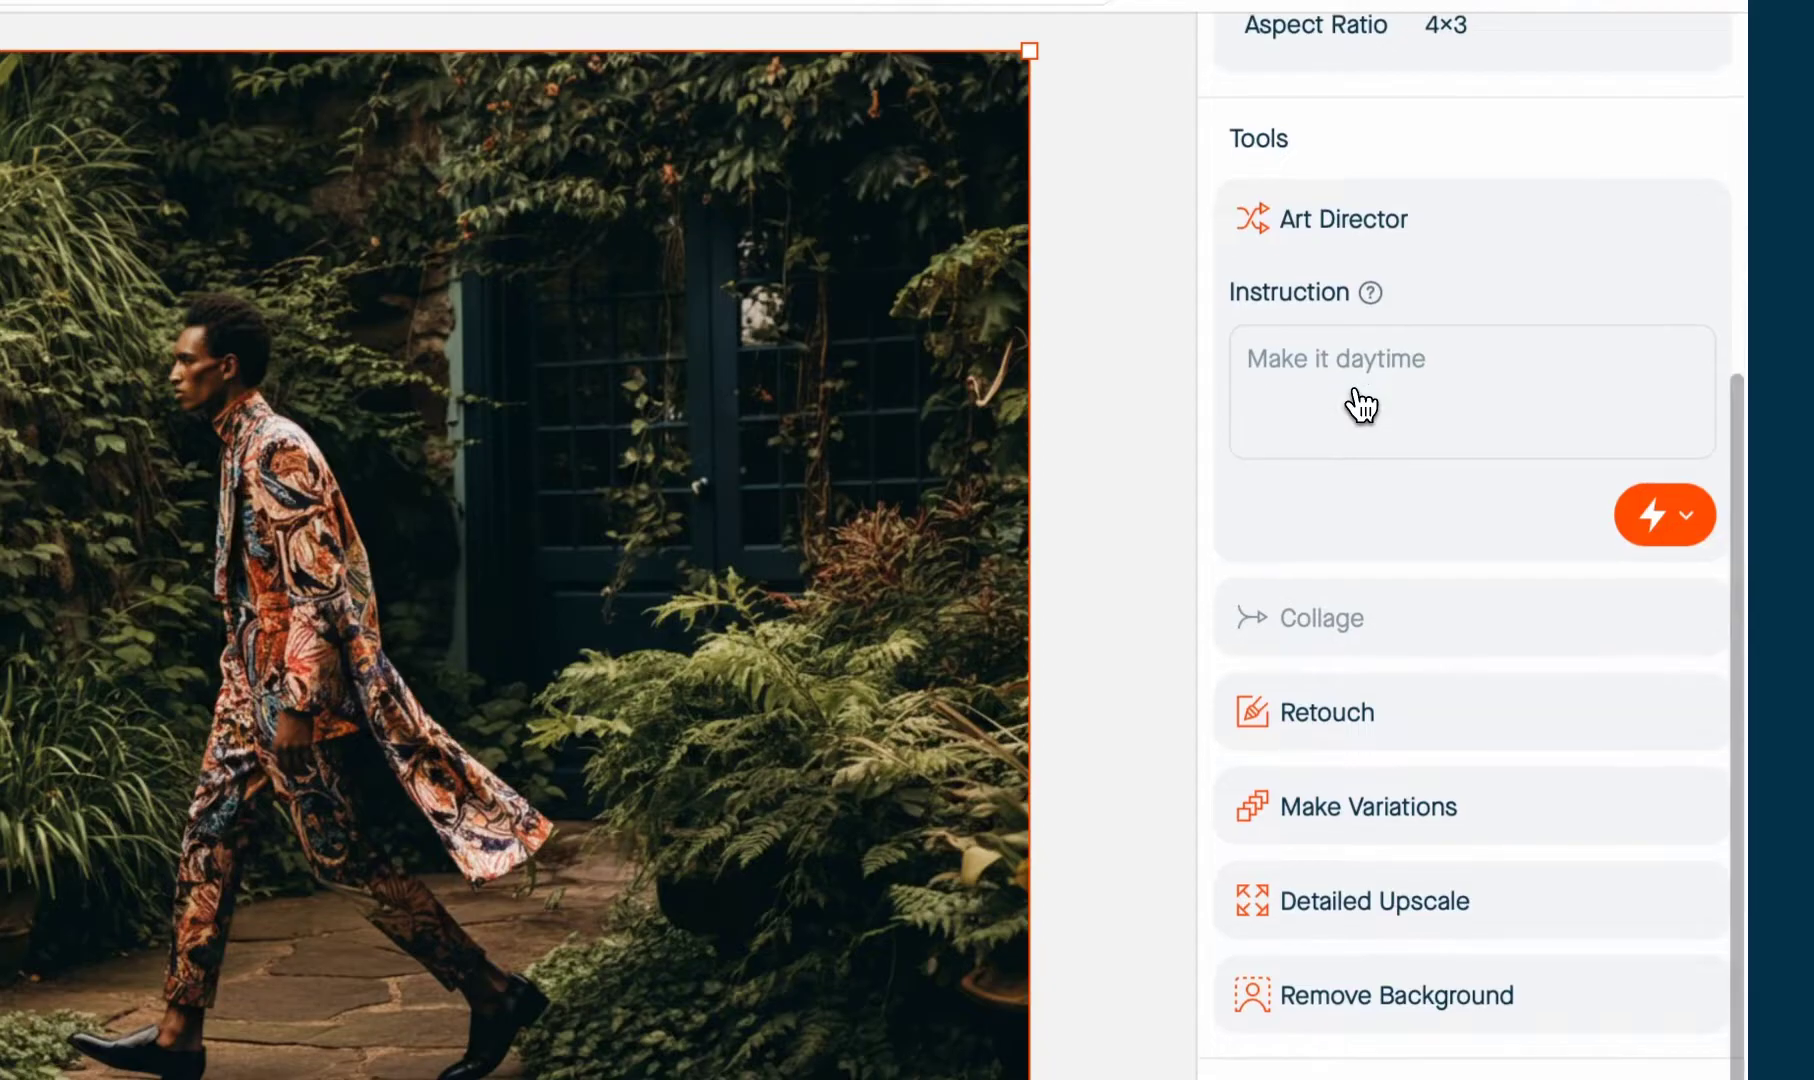
pyautogui.scroll(-2, 1360, 405)
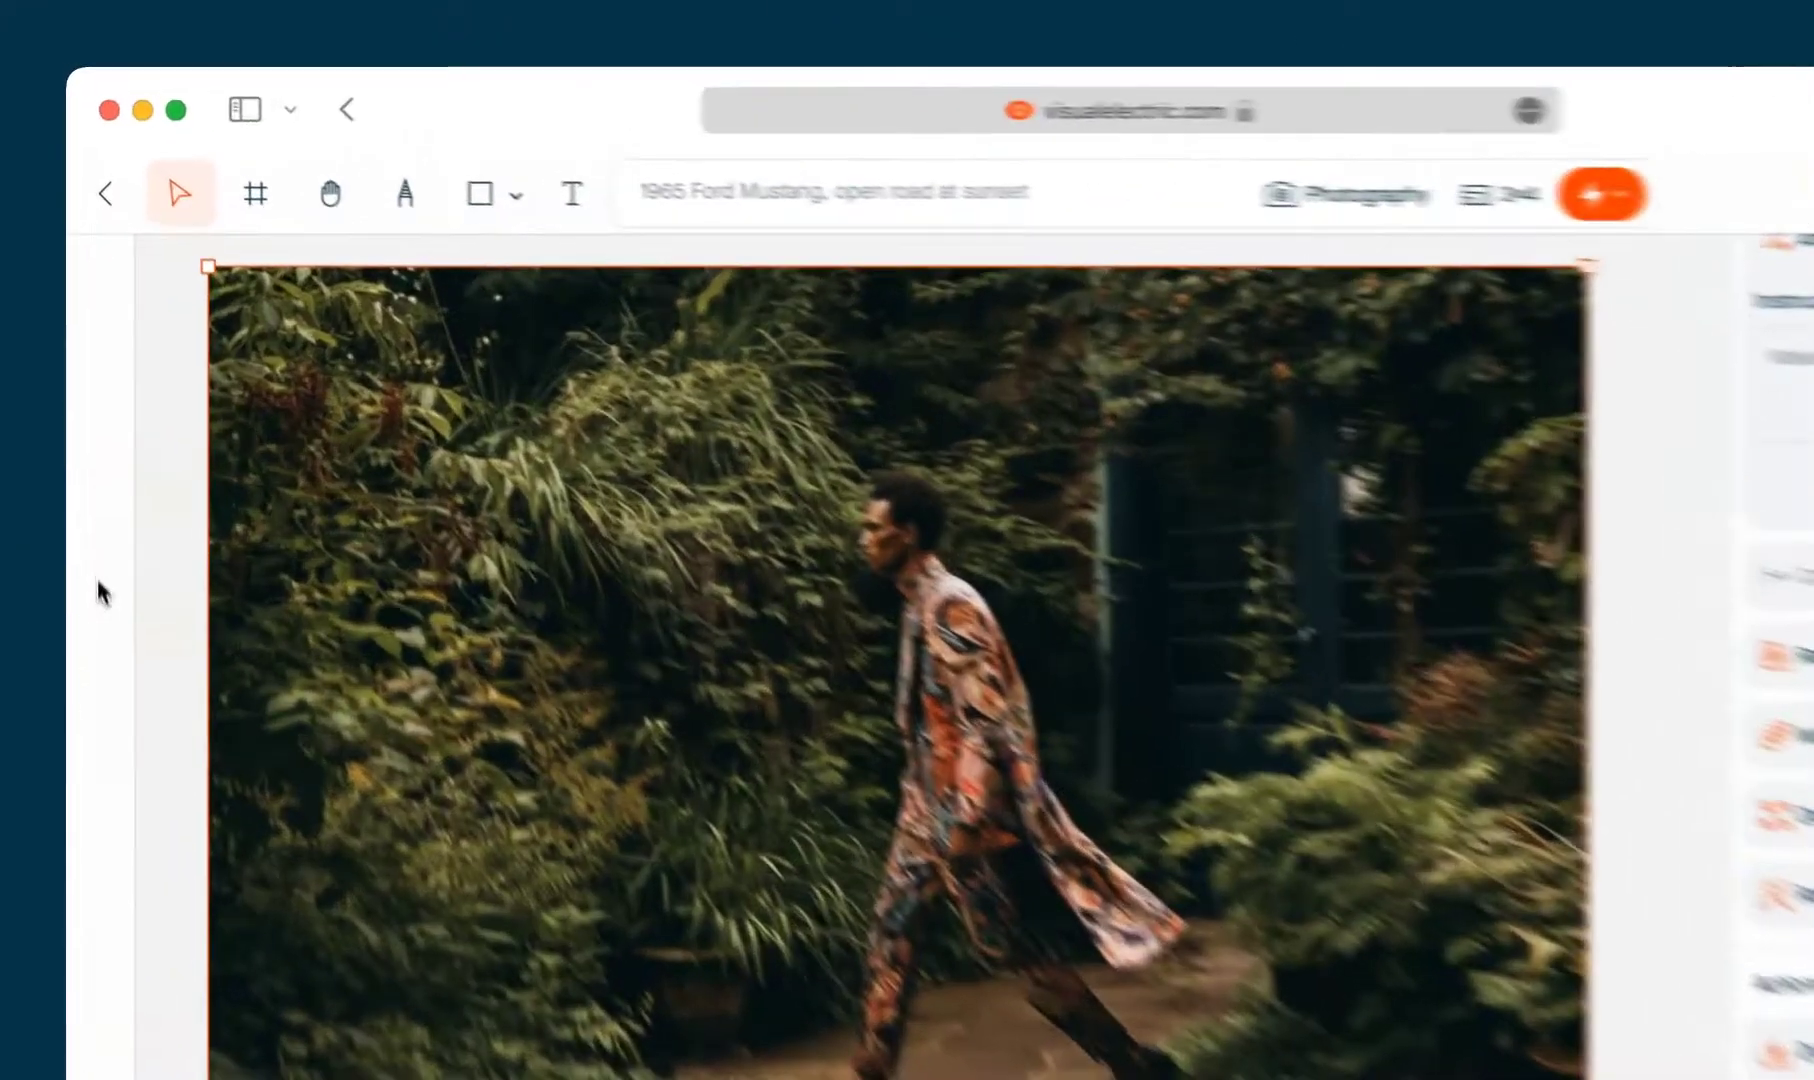
pyautogui.click(88, 476)
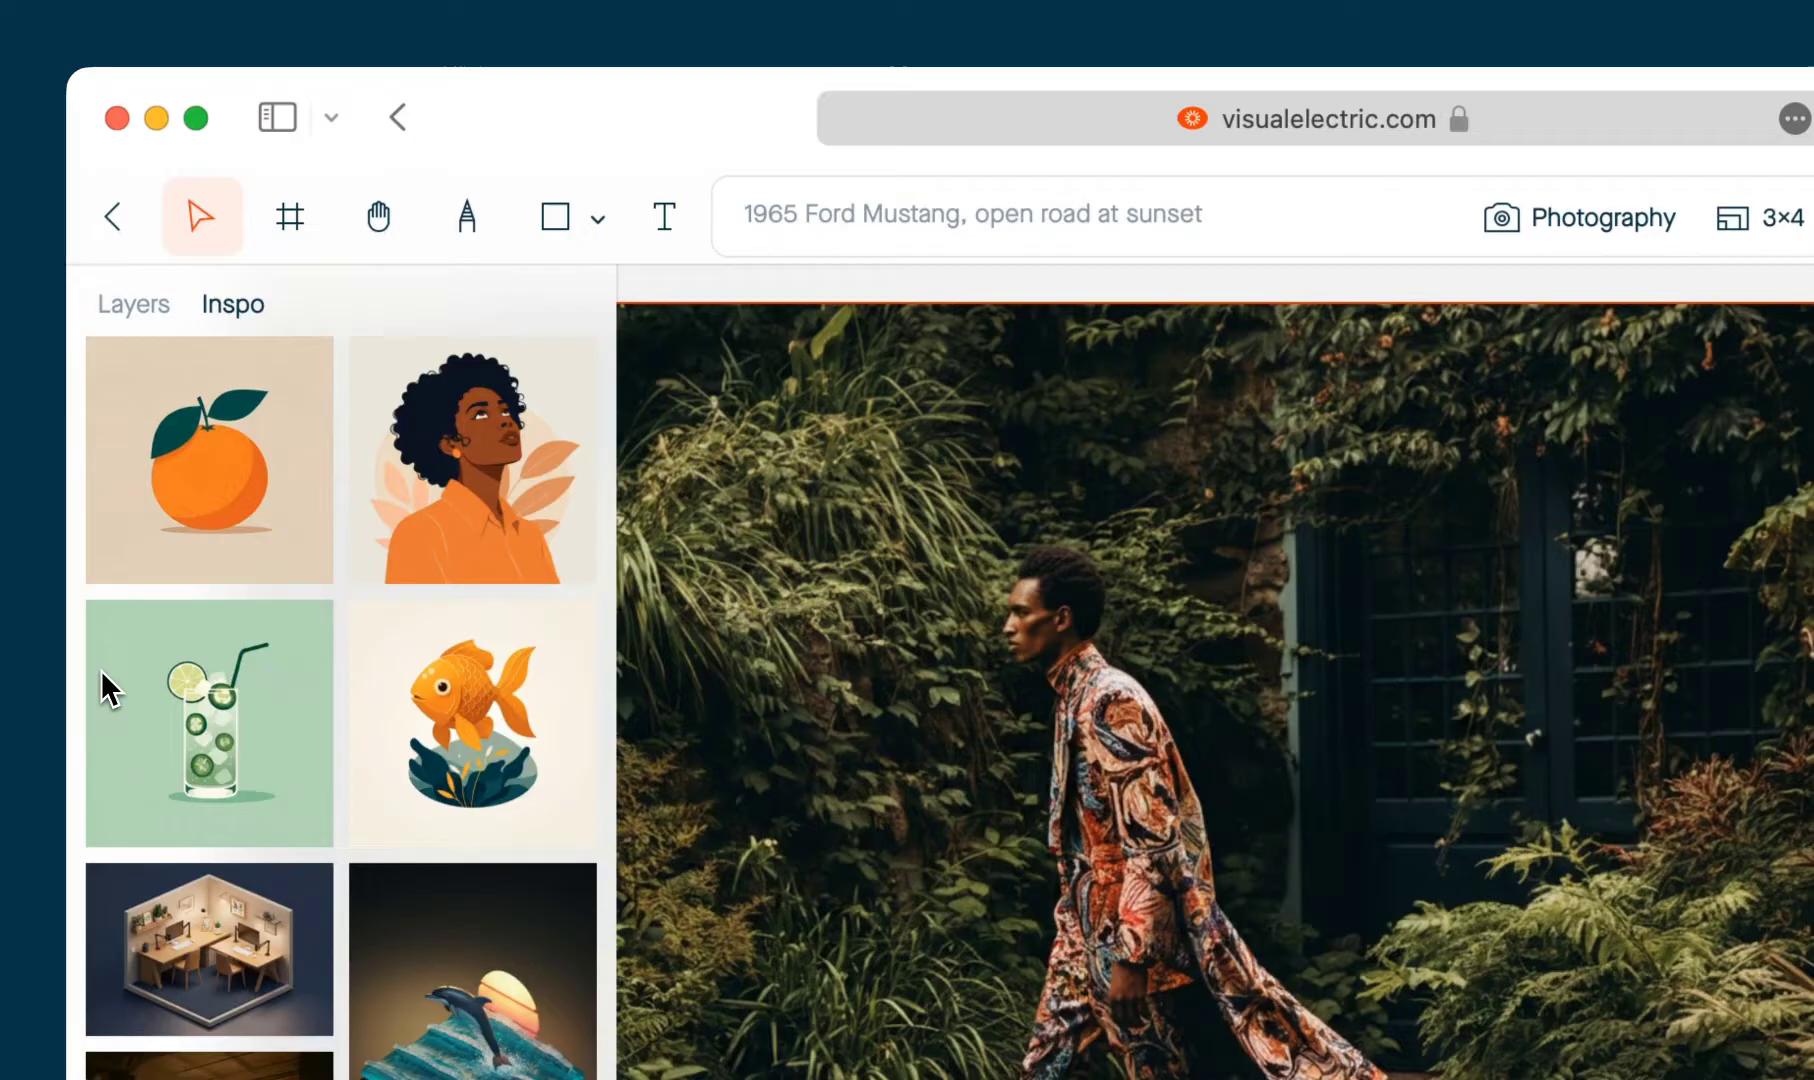
pyautogui.scroll(-3, 101, 670)
pyautogui.scroll(-15, 101, 670)
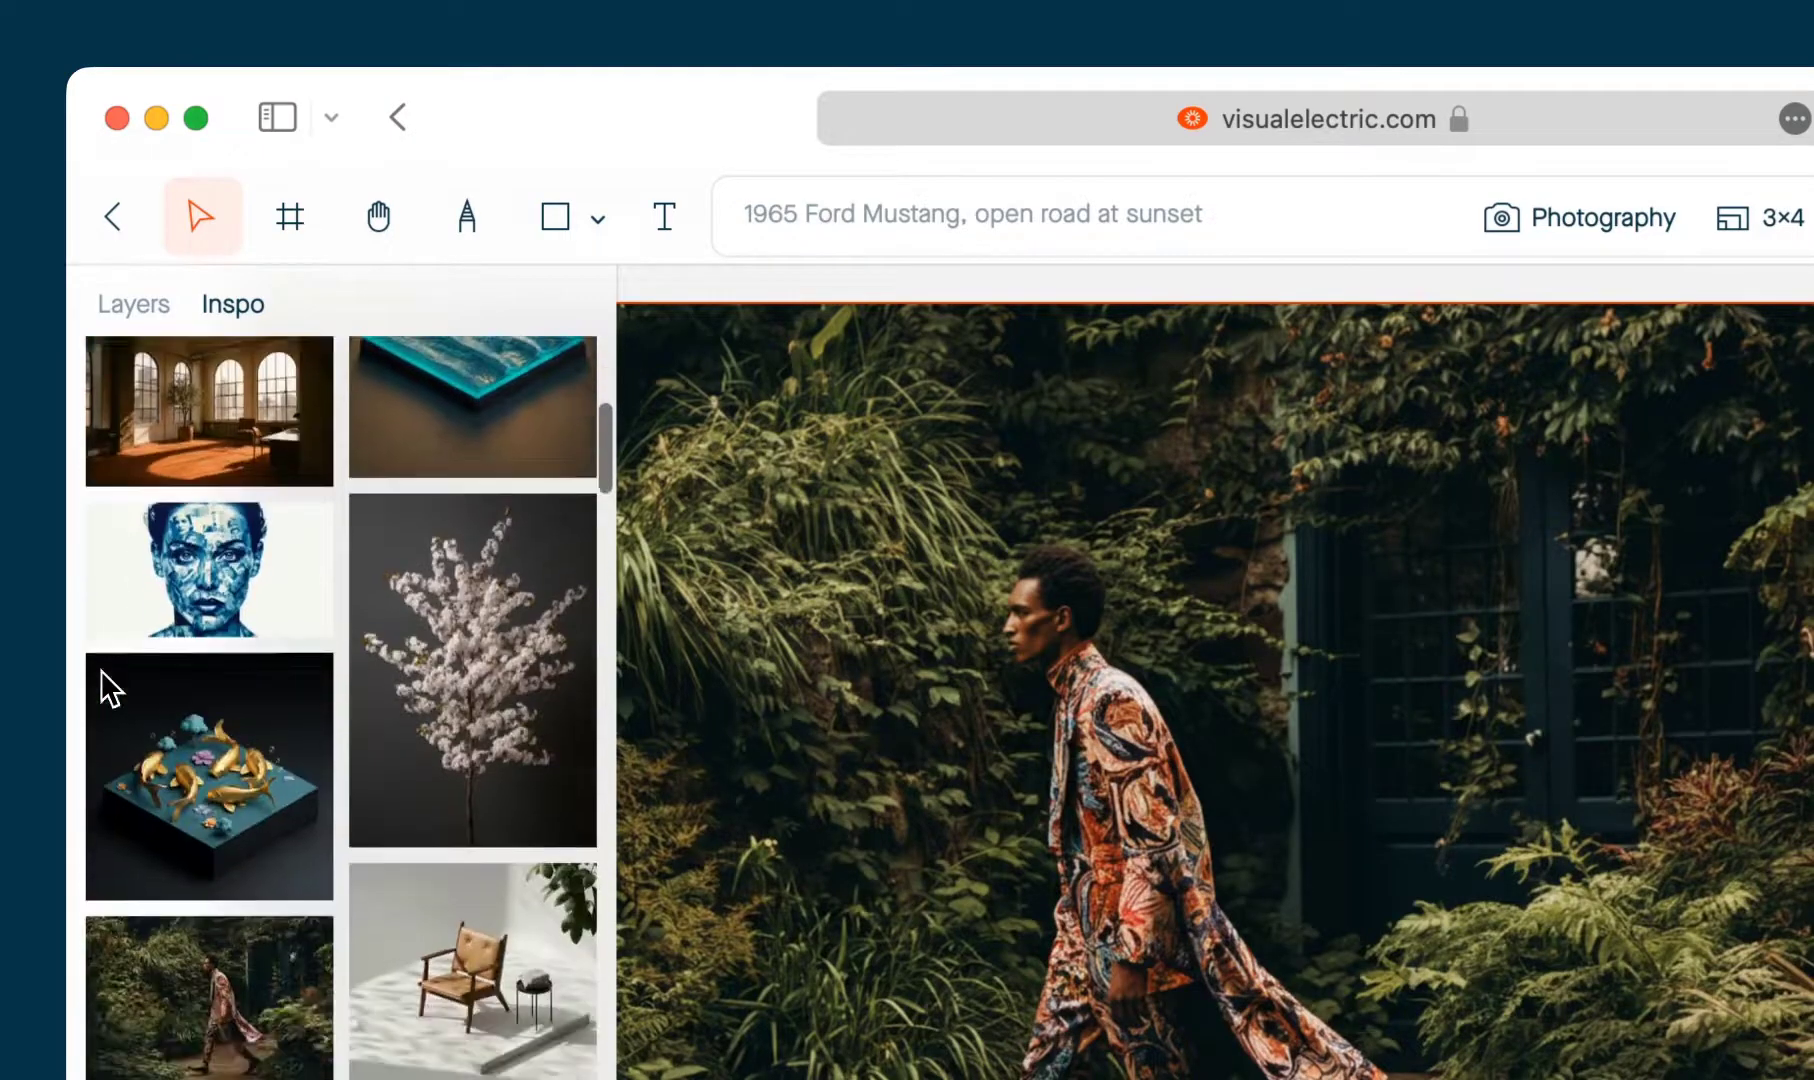
pyautogui.scroll(-3, 101, 670)
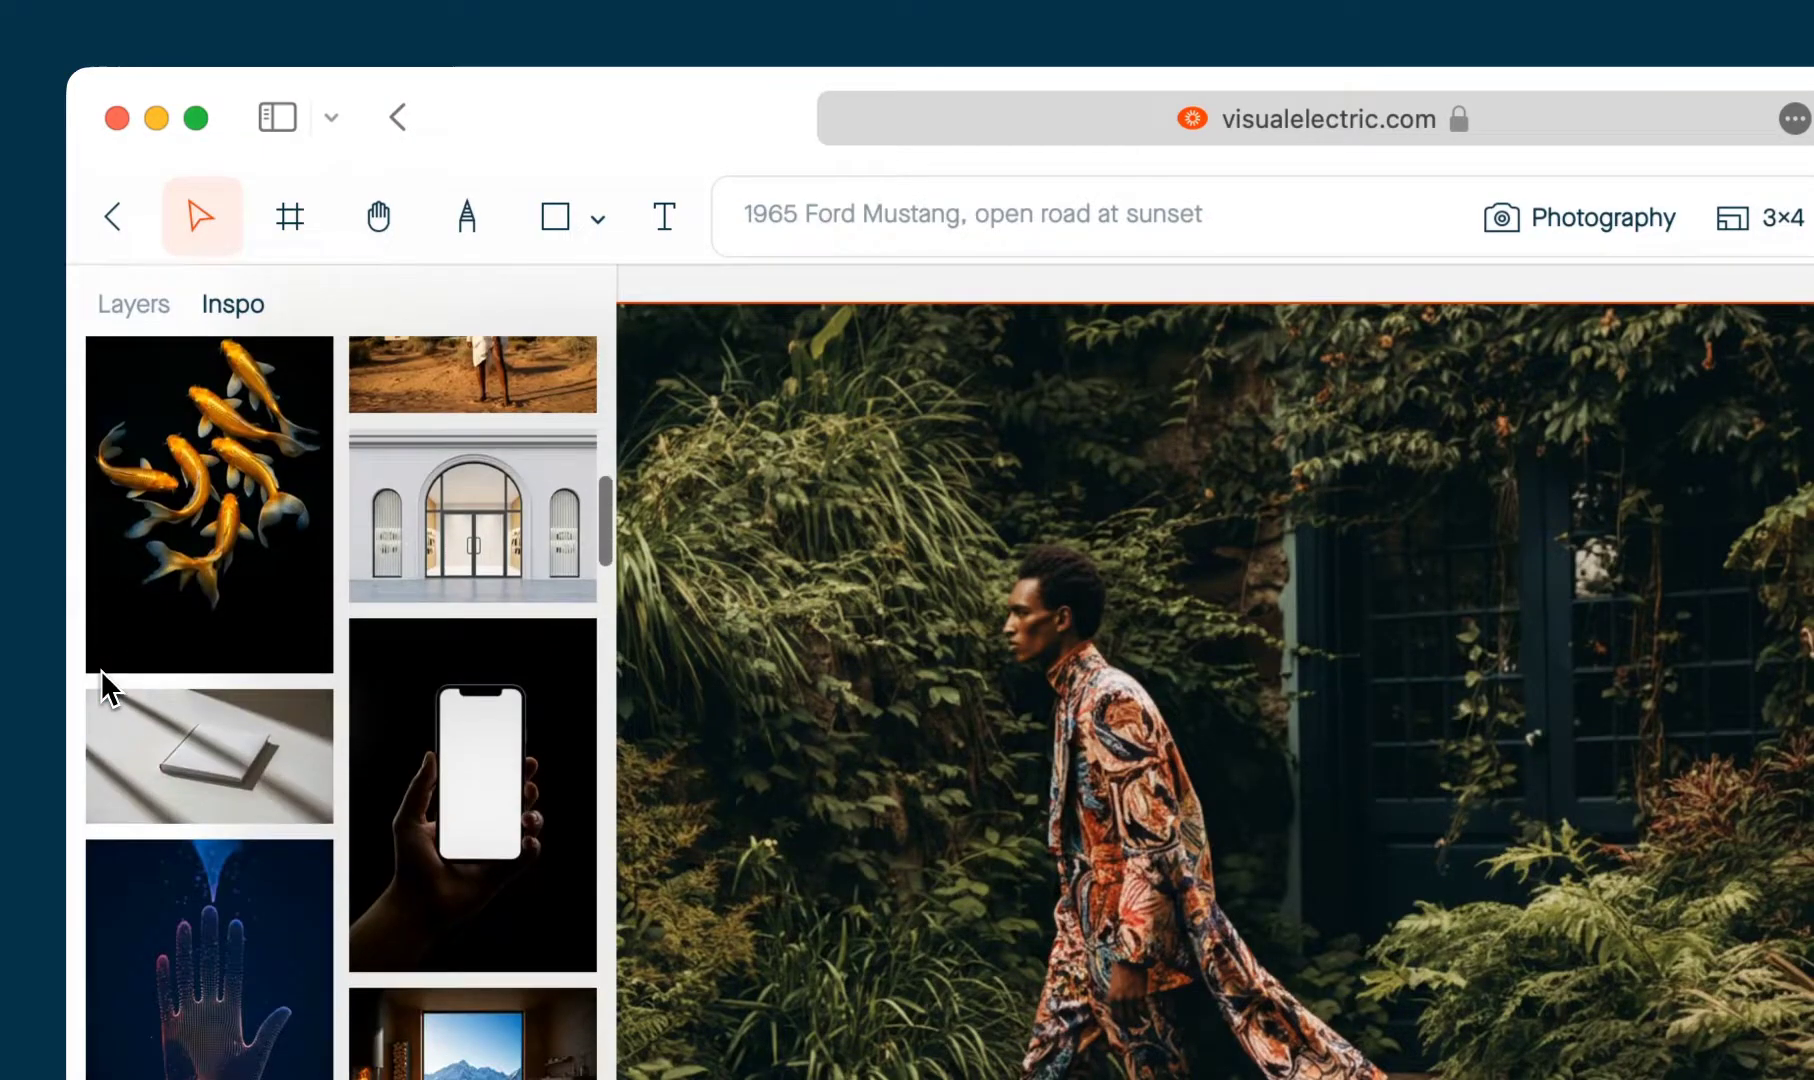
pyautogui.click(140, 306)
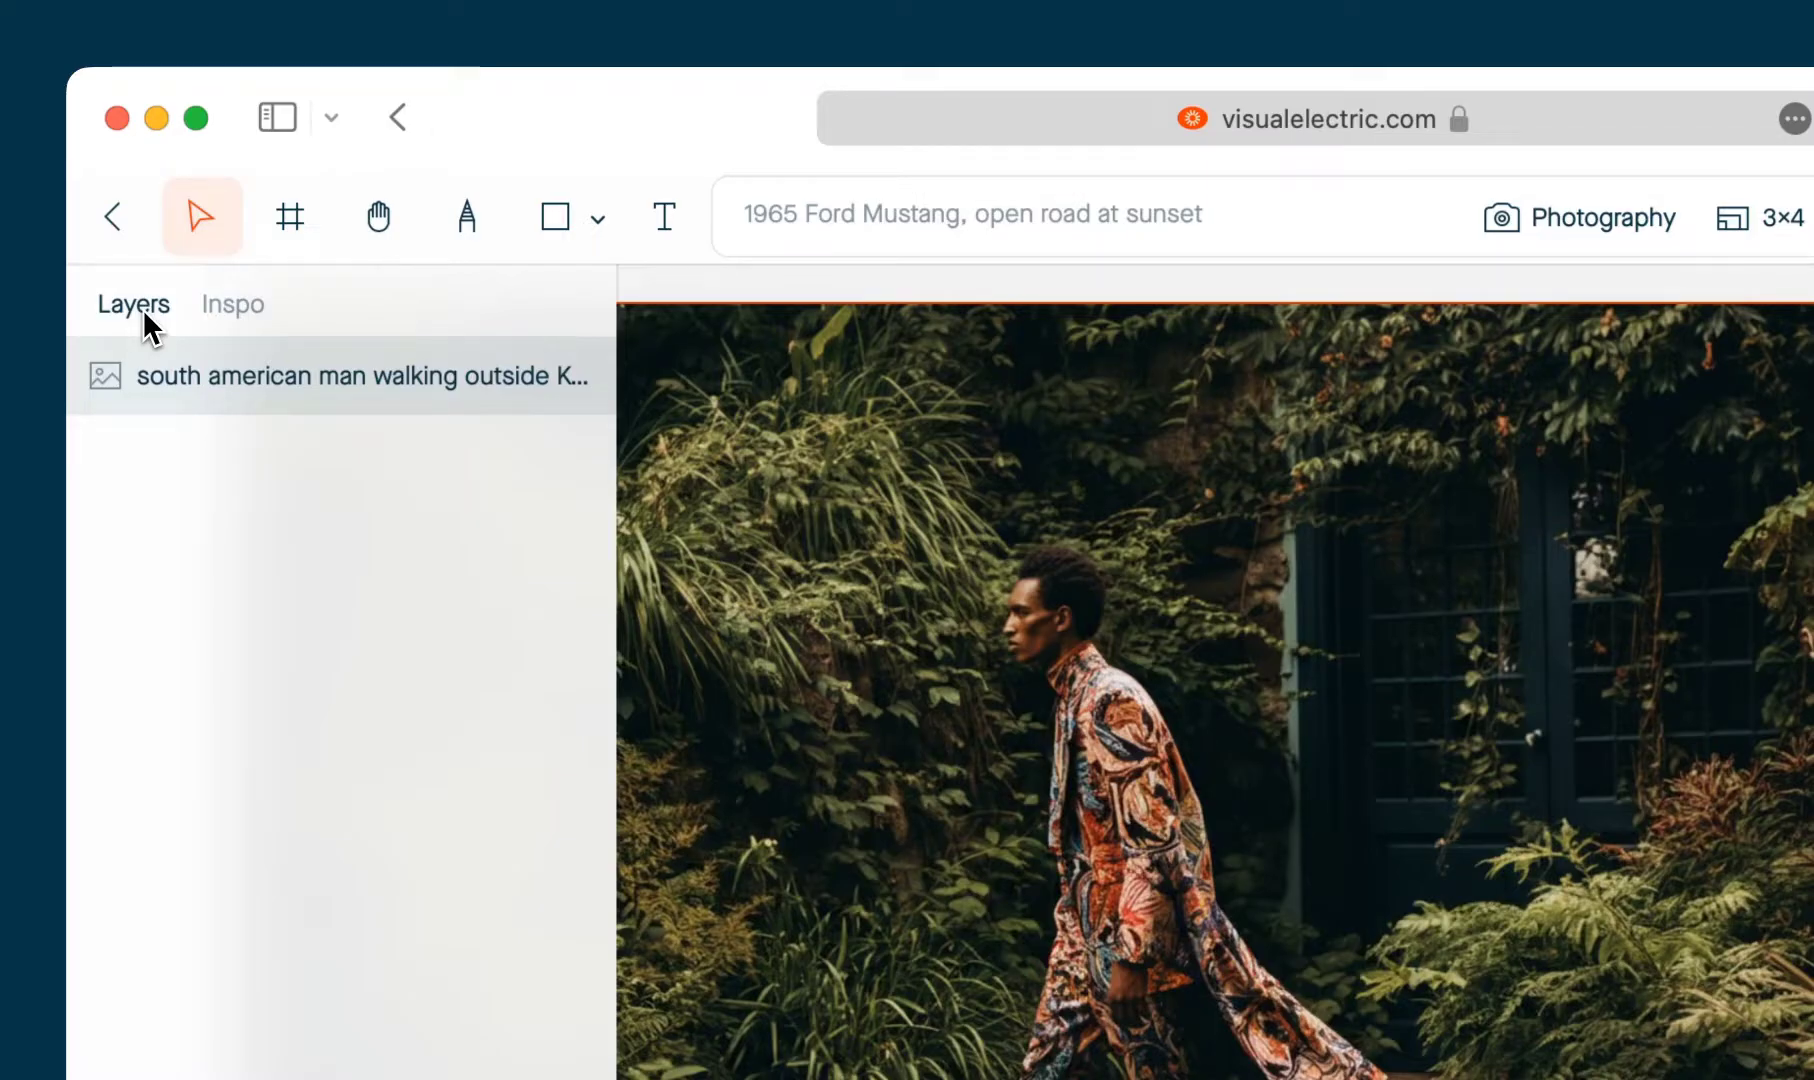
pyautogui.click(233, 306)
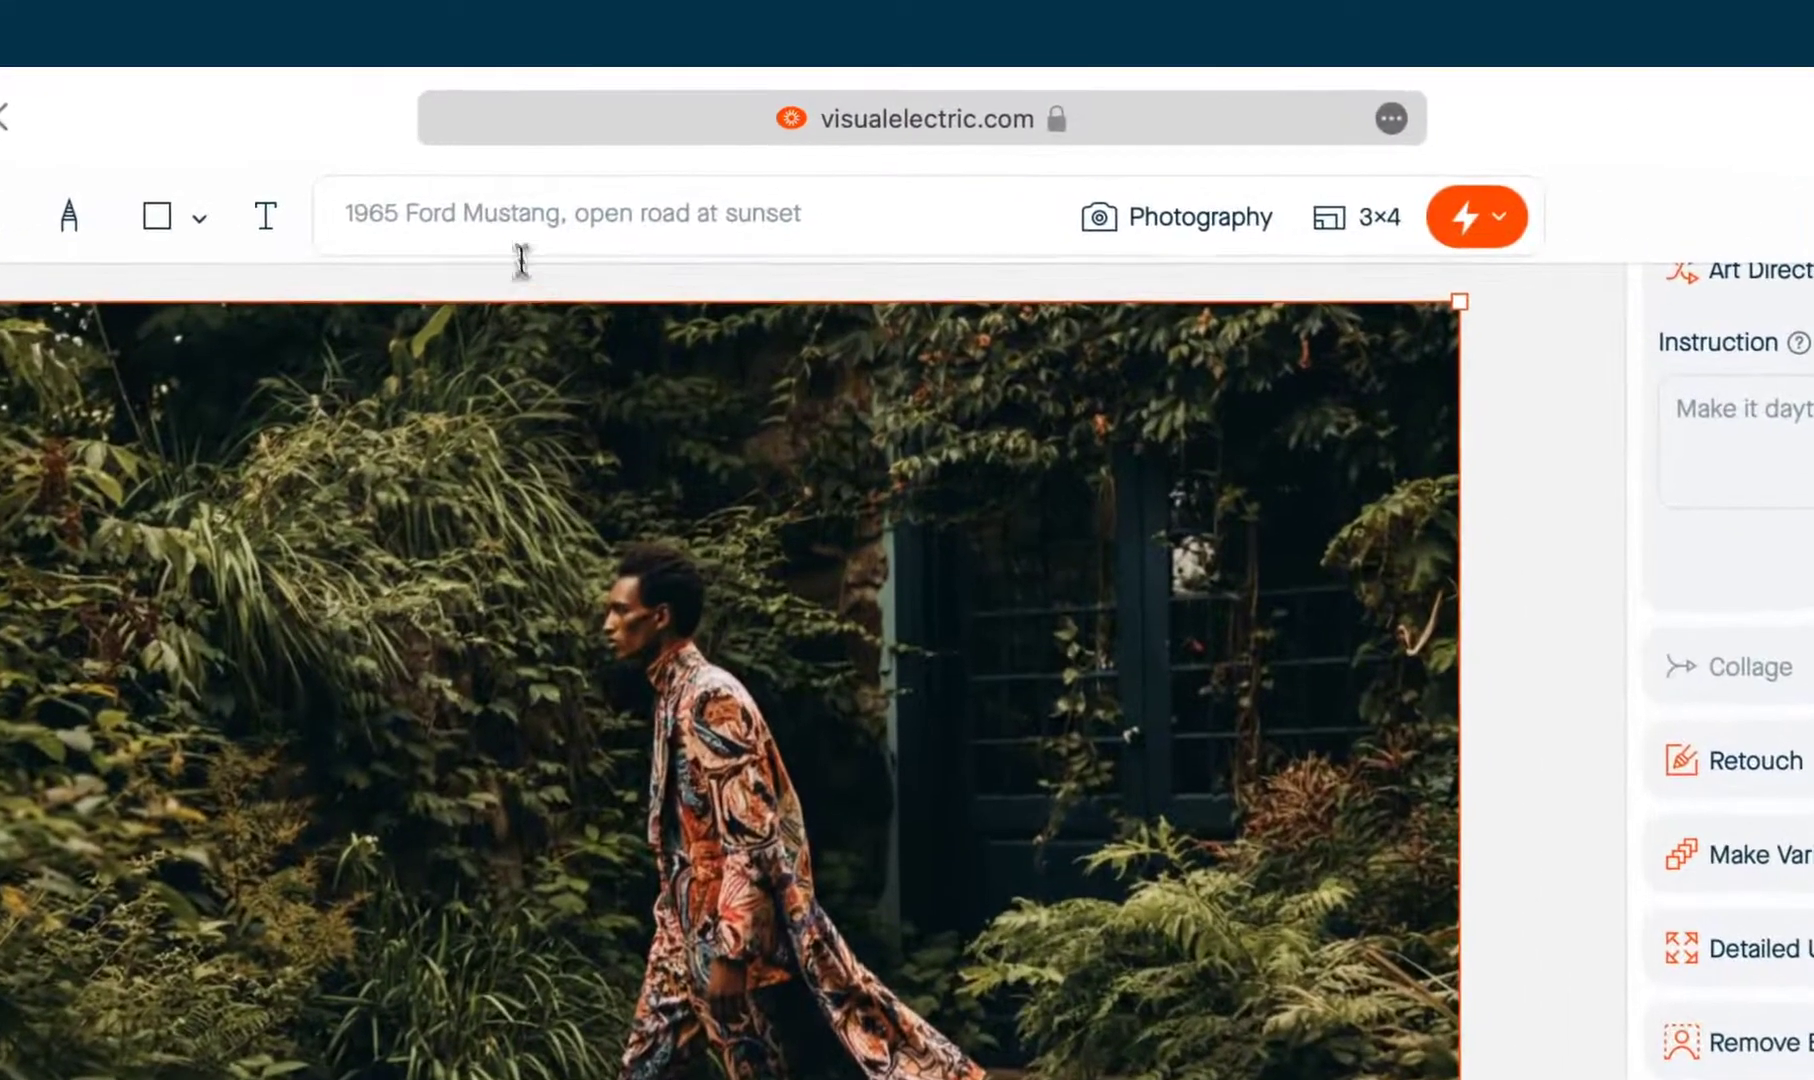
# Step: Enter the prompt 'a man wearing sunglasses, against a white background, high contrast, modern and stylish'
pyautogui.click(511, 236)
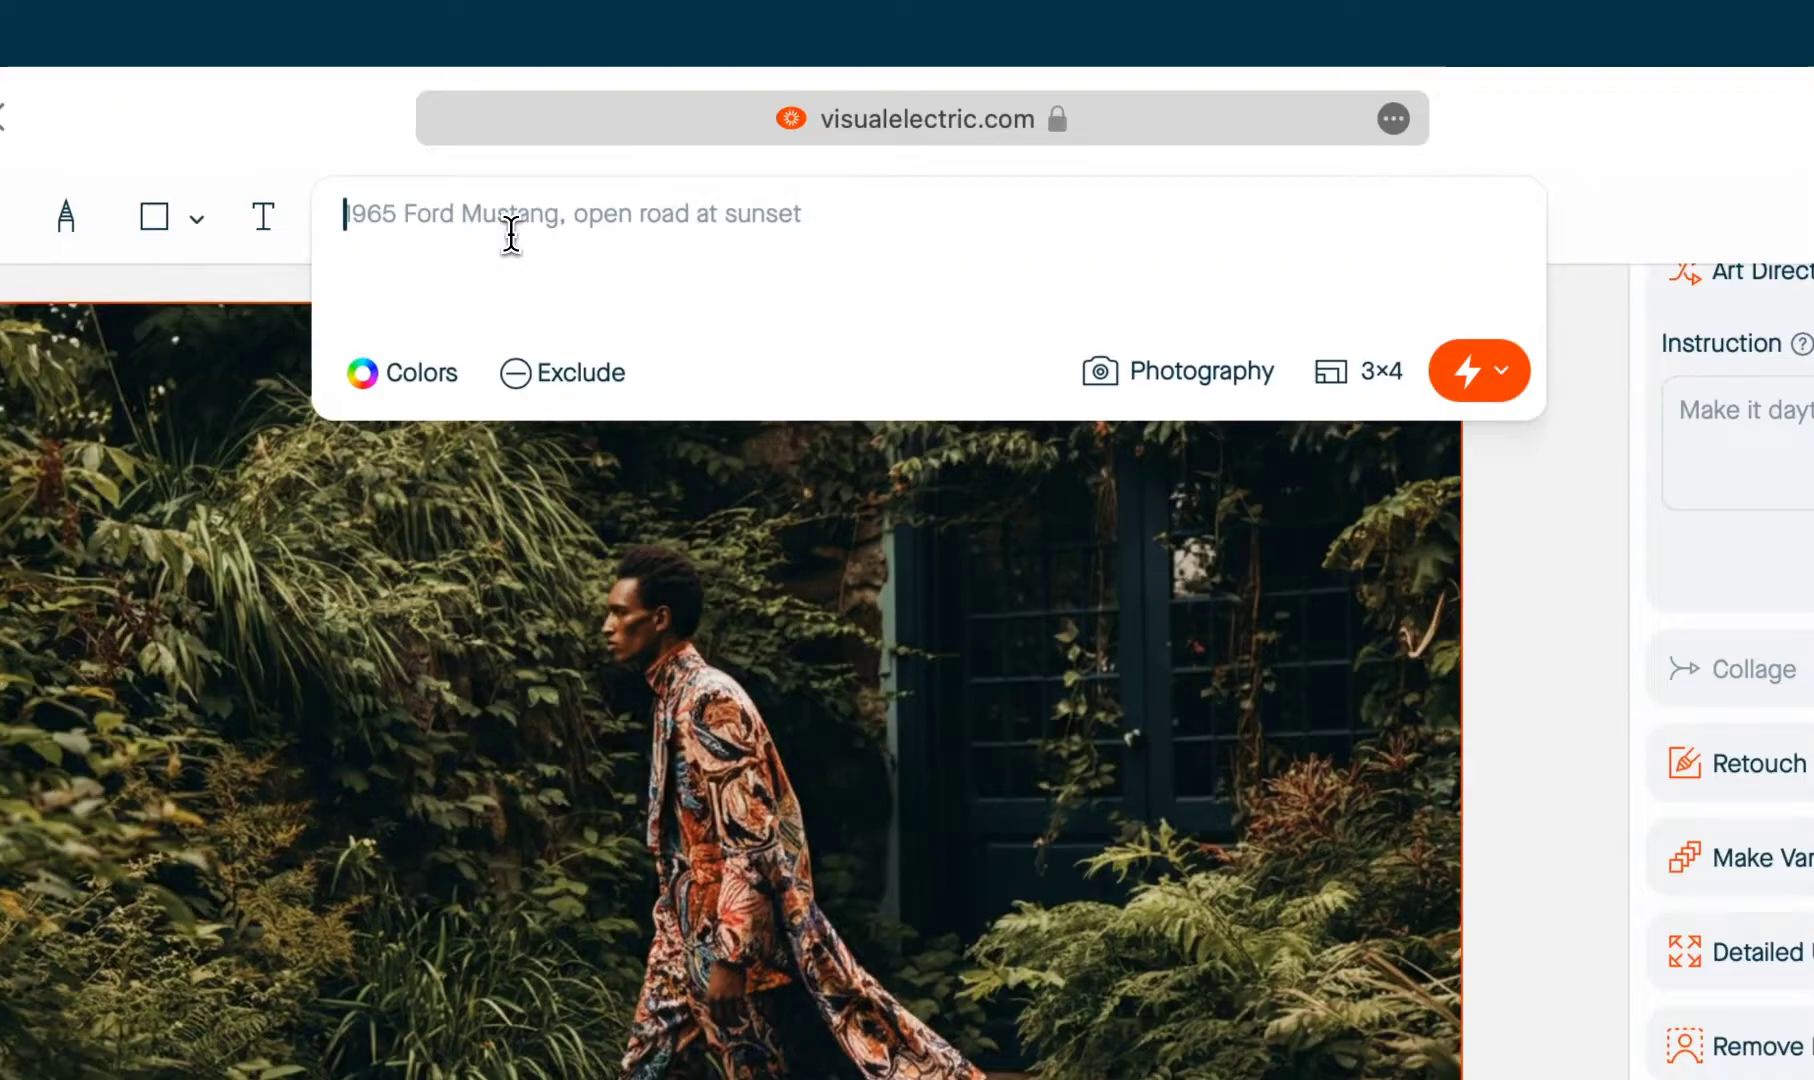
pyautogui.write('a')
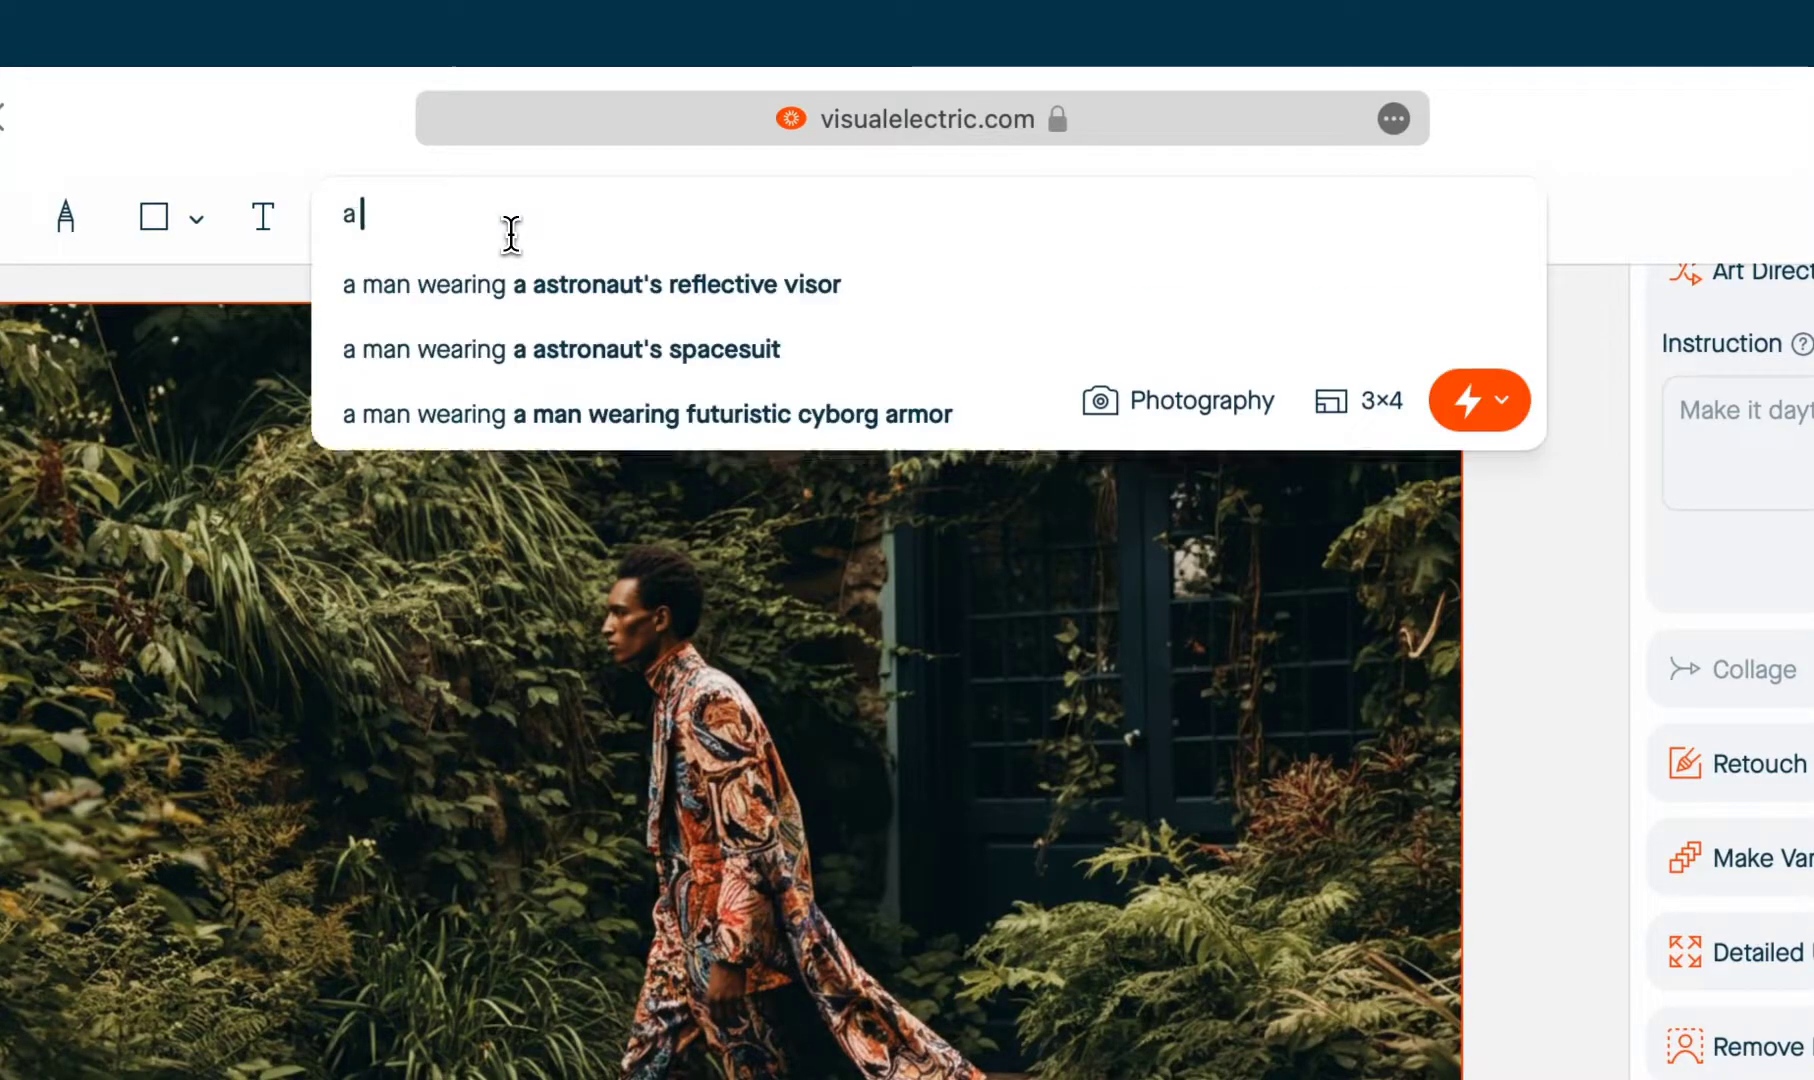
pyautogui.write(' man wearing sunglasses')
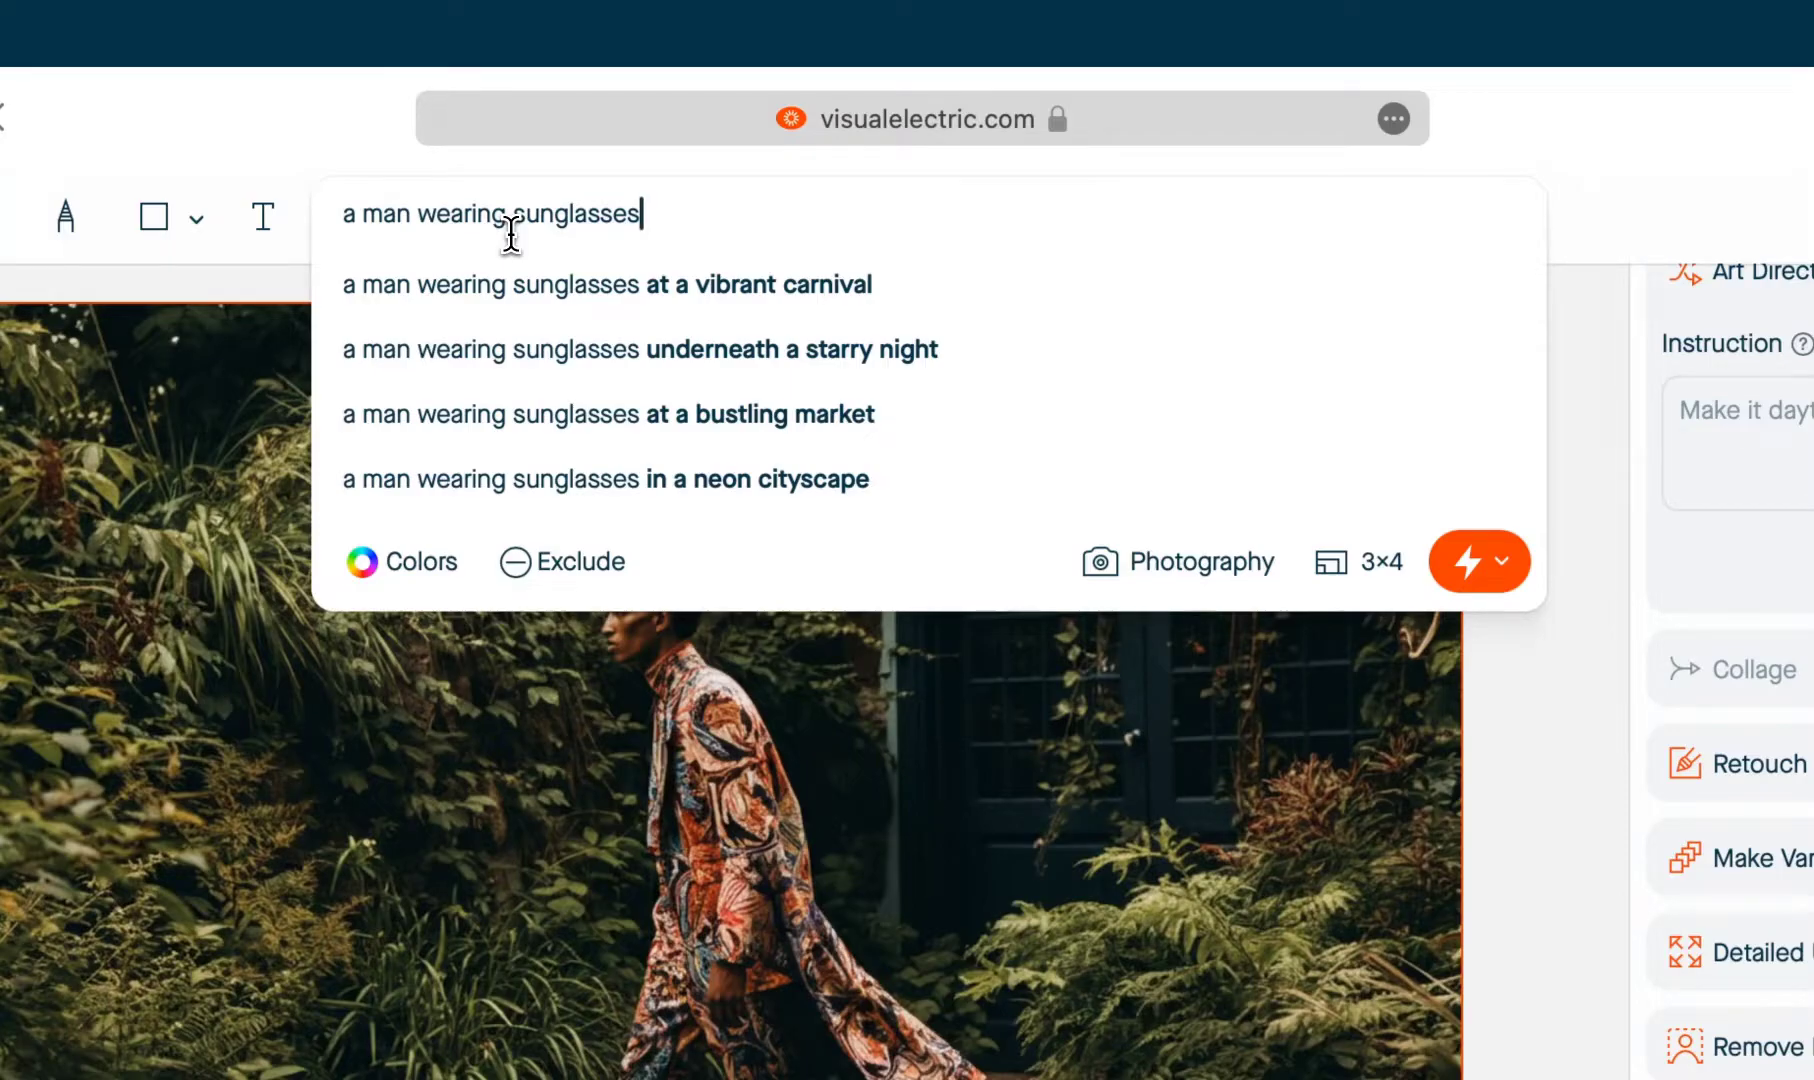
pyautogui.write(', against a white background')
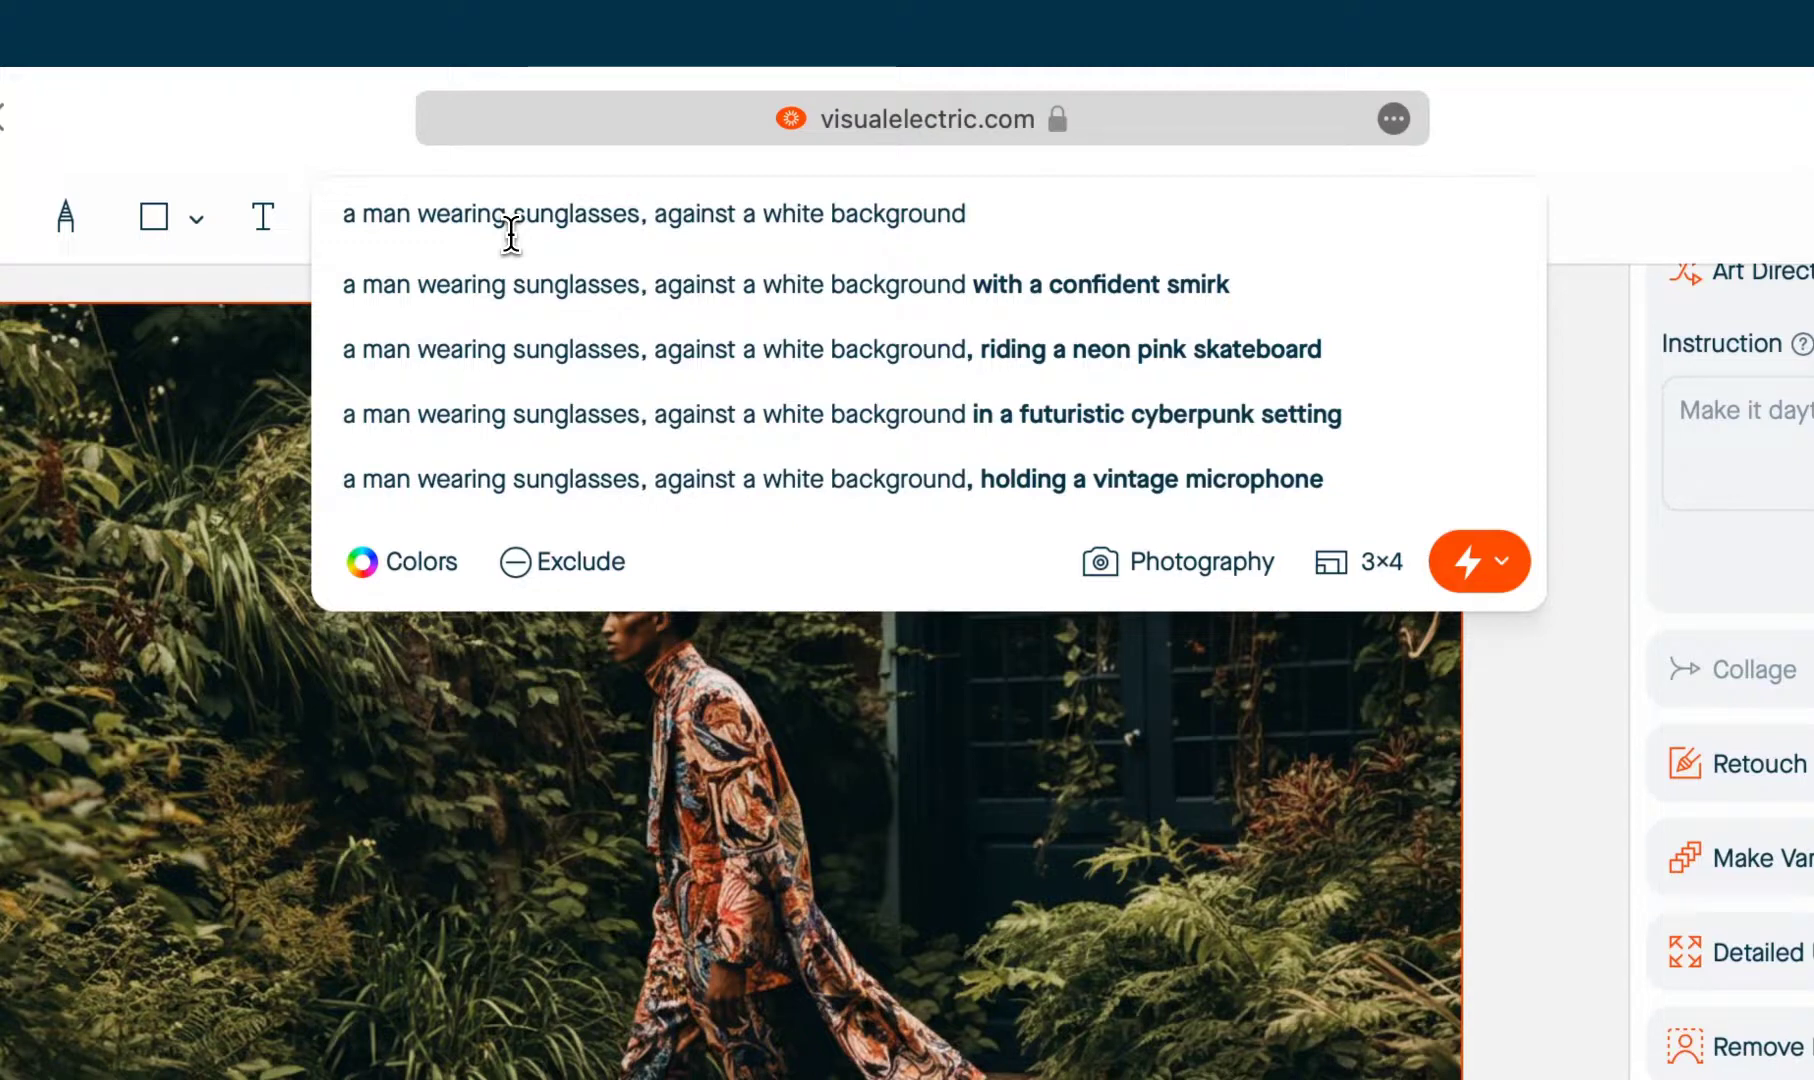
pyautogui.write(', high contrast')
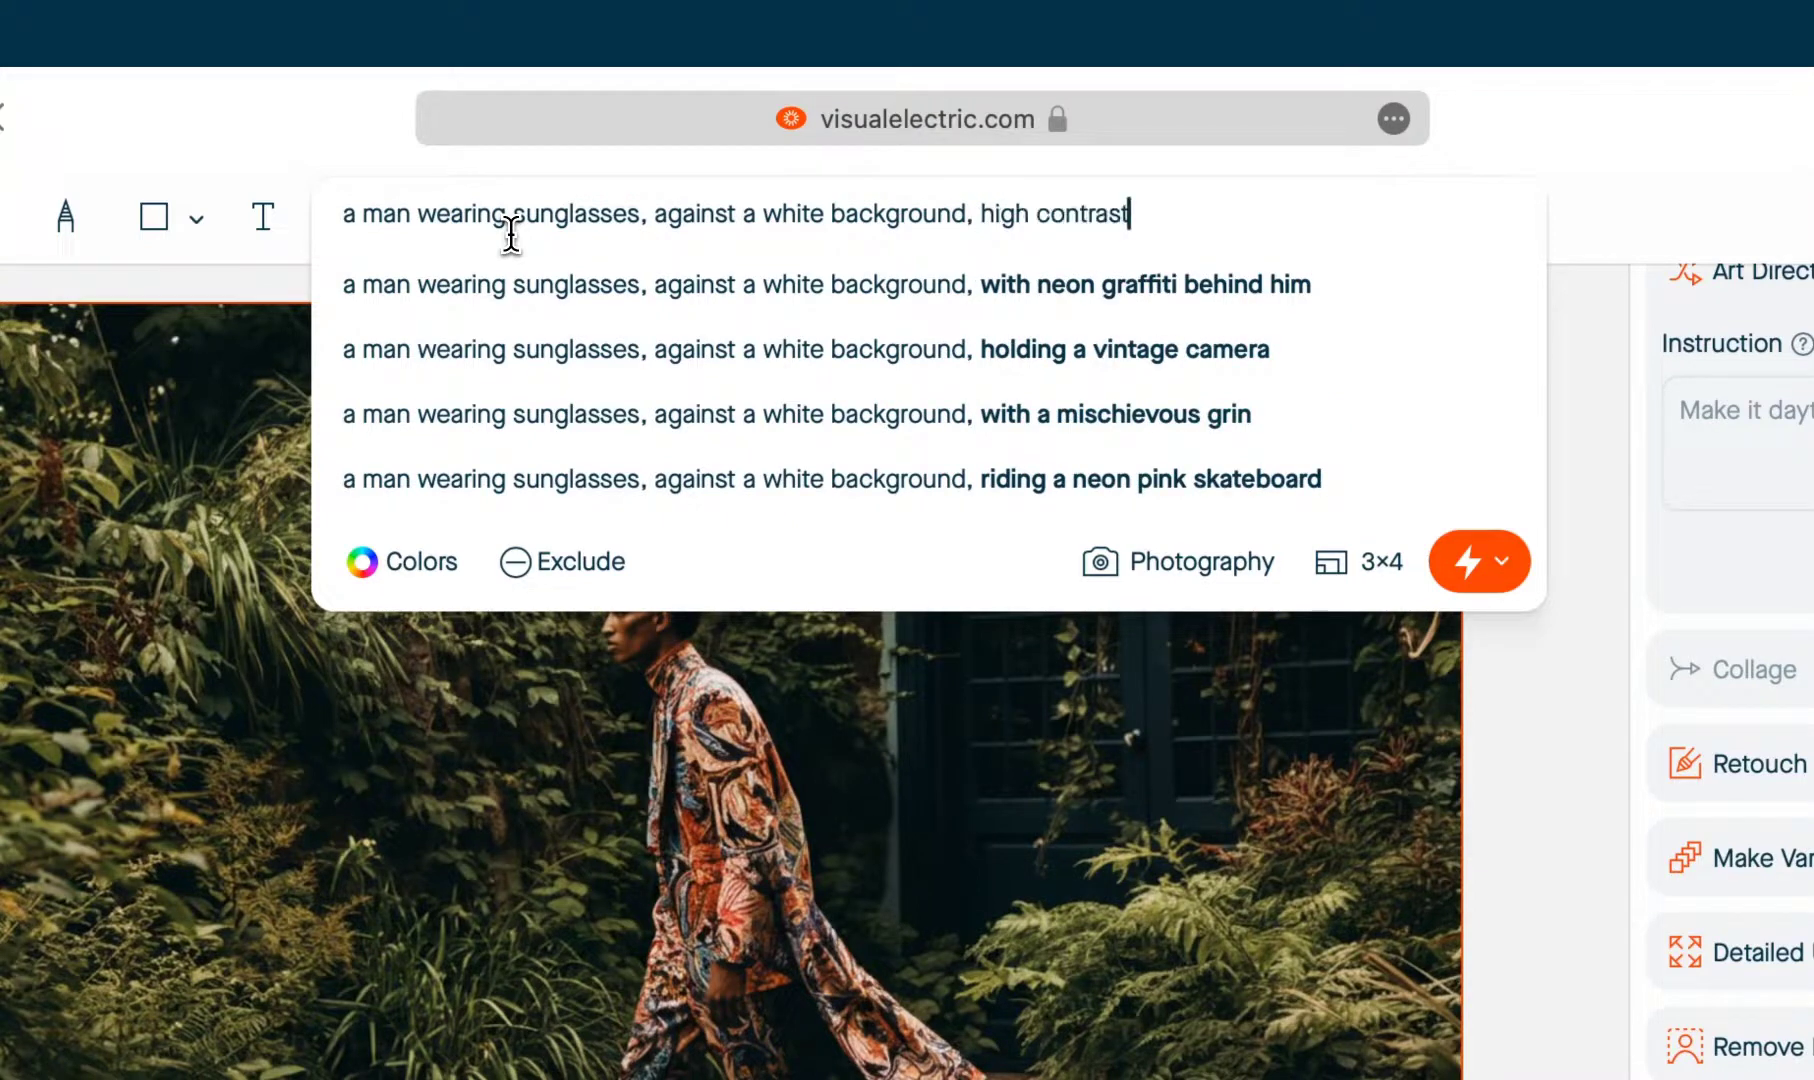
pyautogui.write(', modern and stylish')
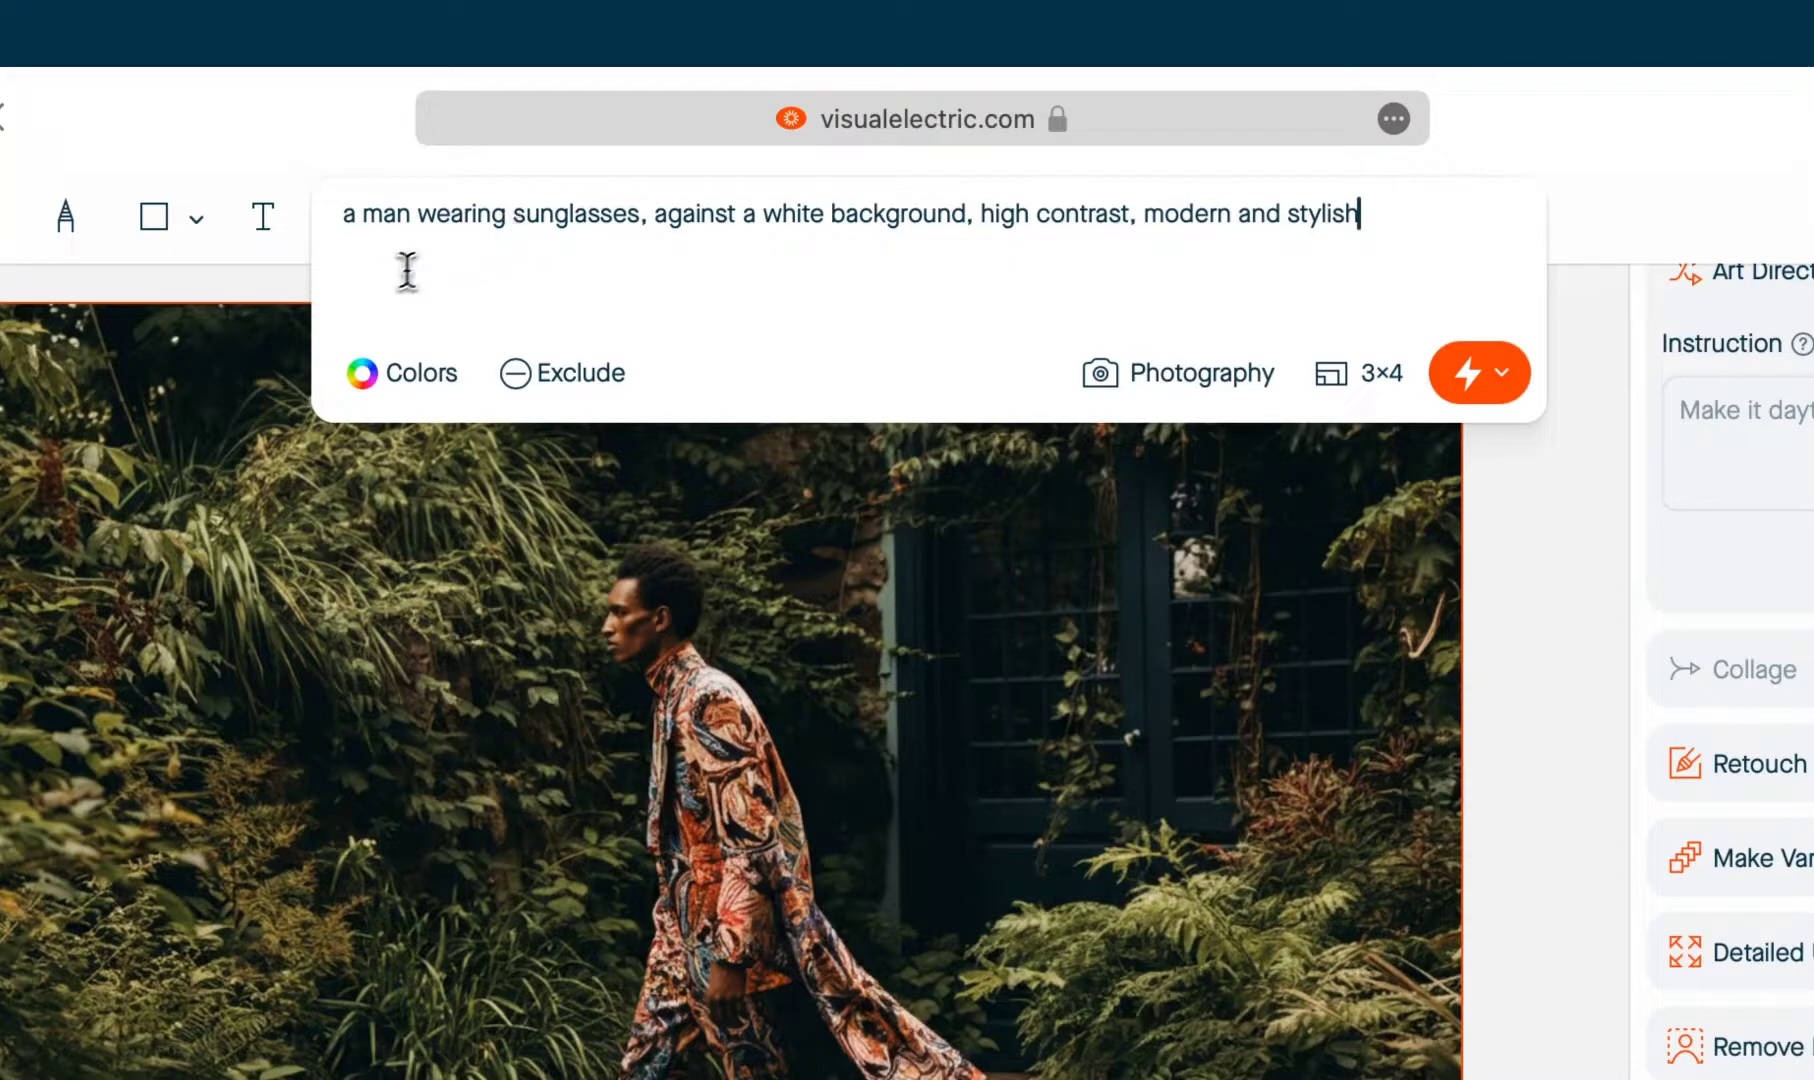
# Step: Check the Colors and Exclude options, then bring up the Styles gallery
pyautogui.click(419, 390)
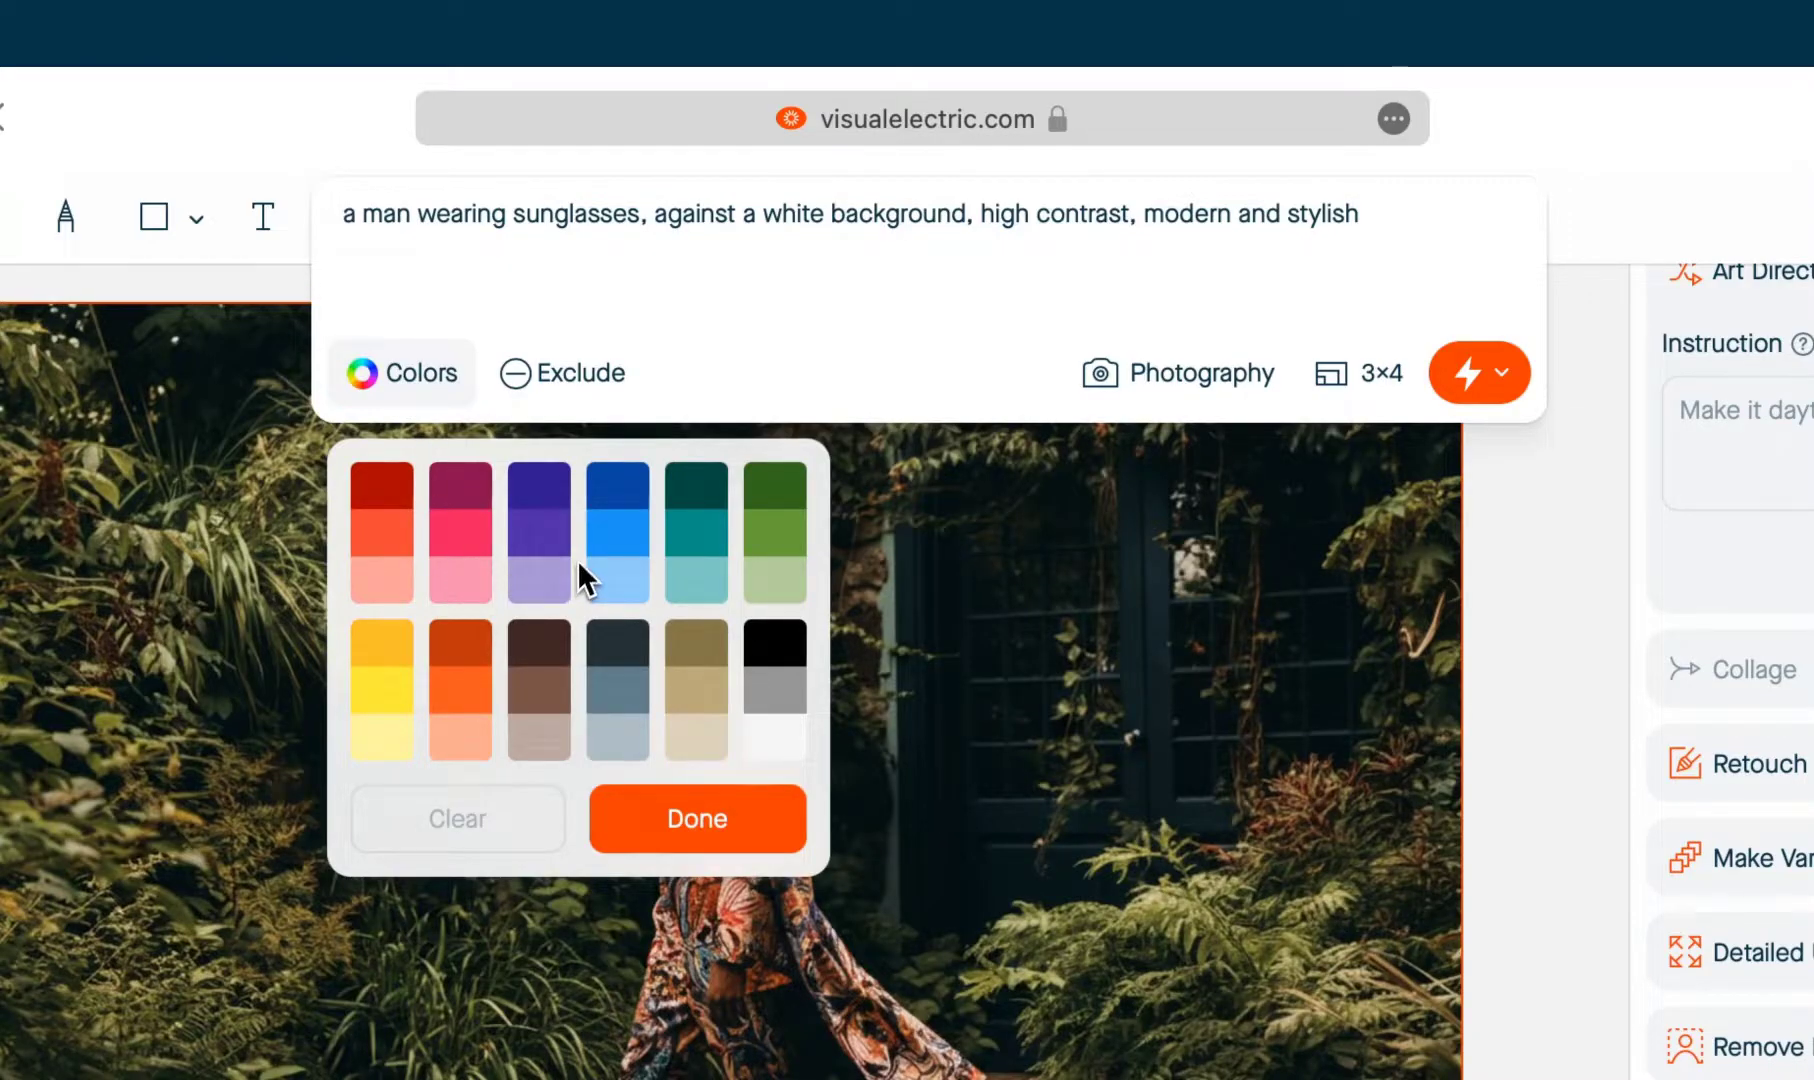
pyautogui.click(592, 392)
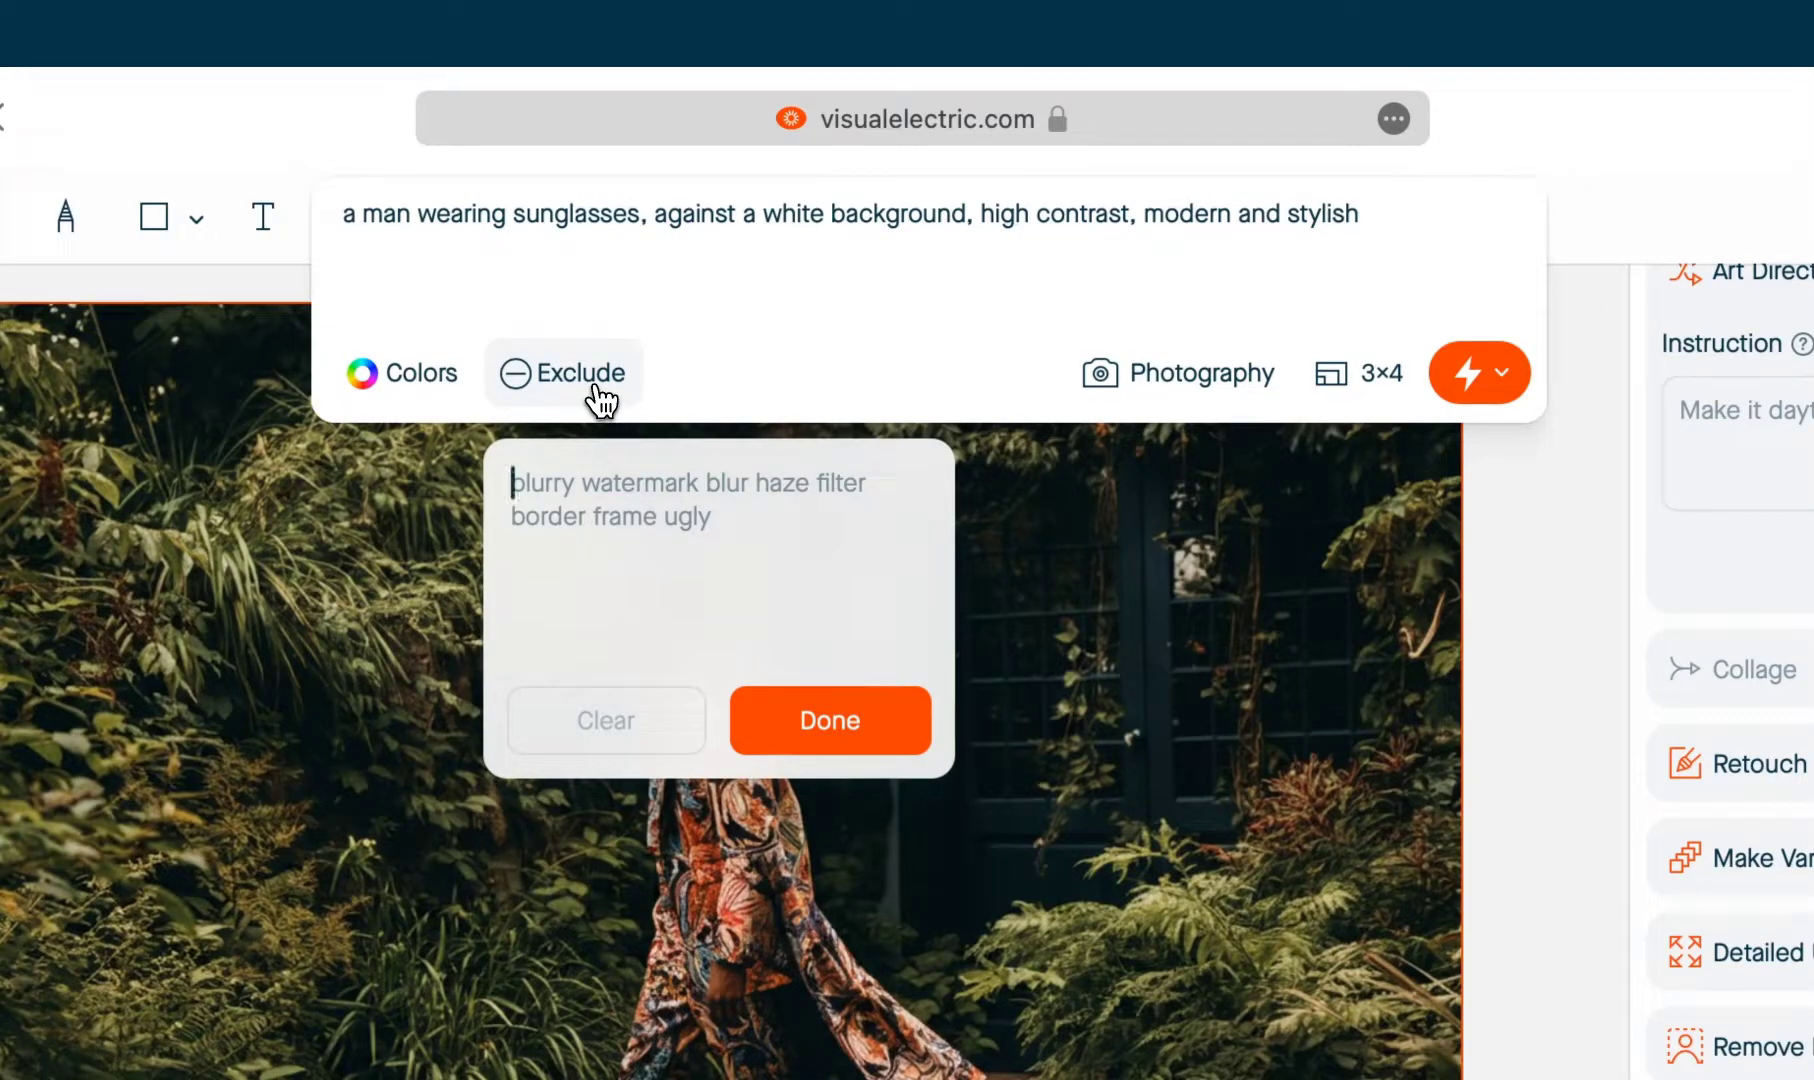
pyautogui.click(1174, 373)
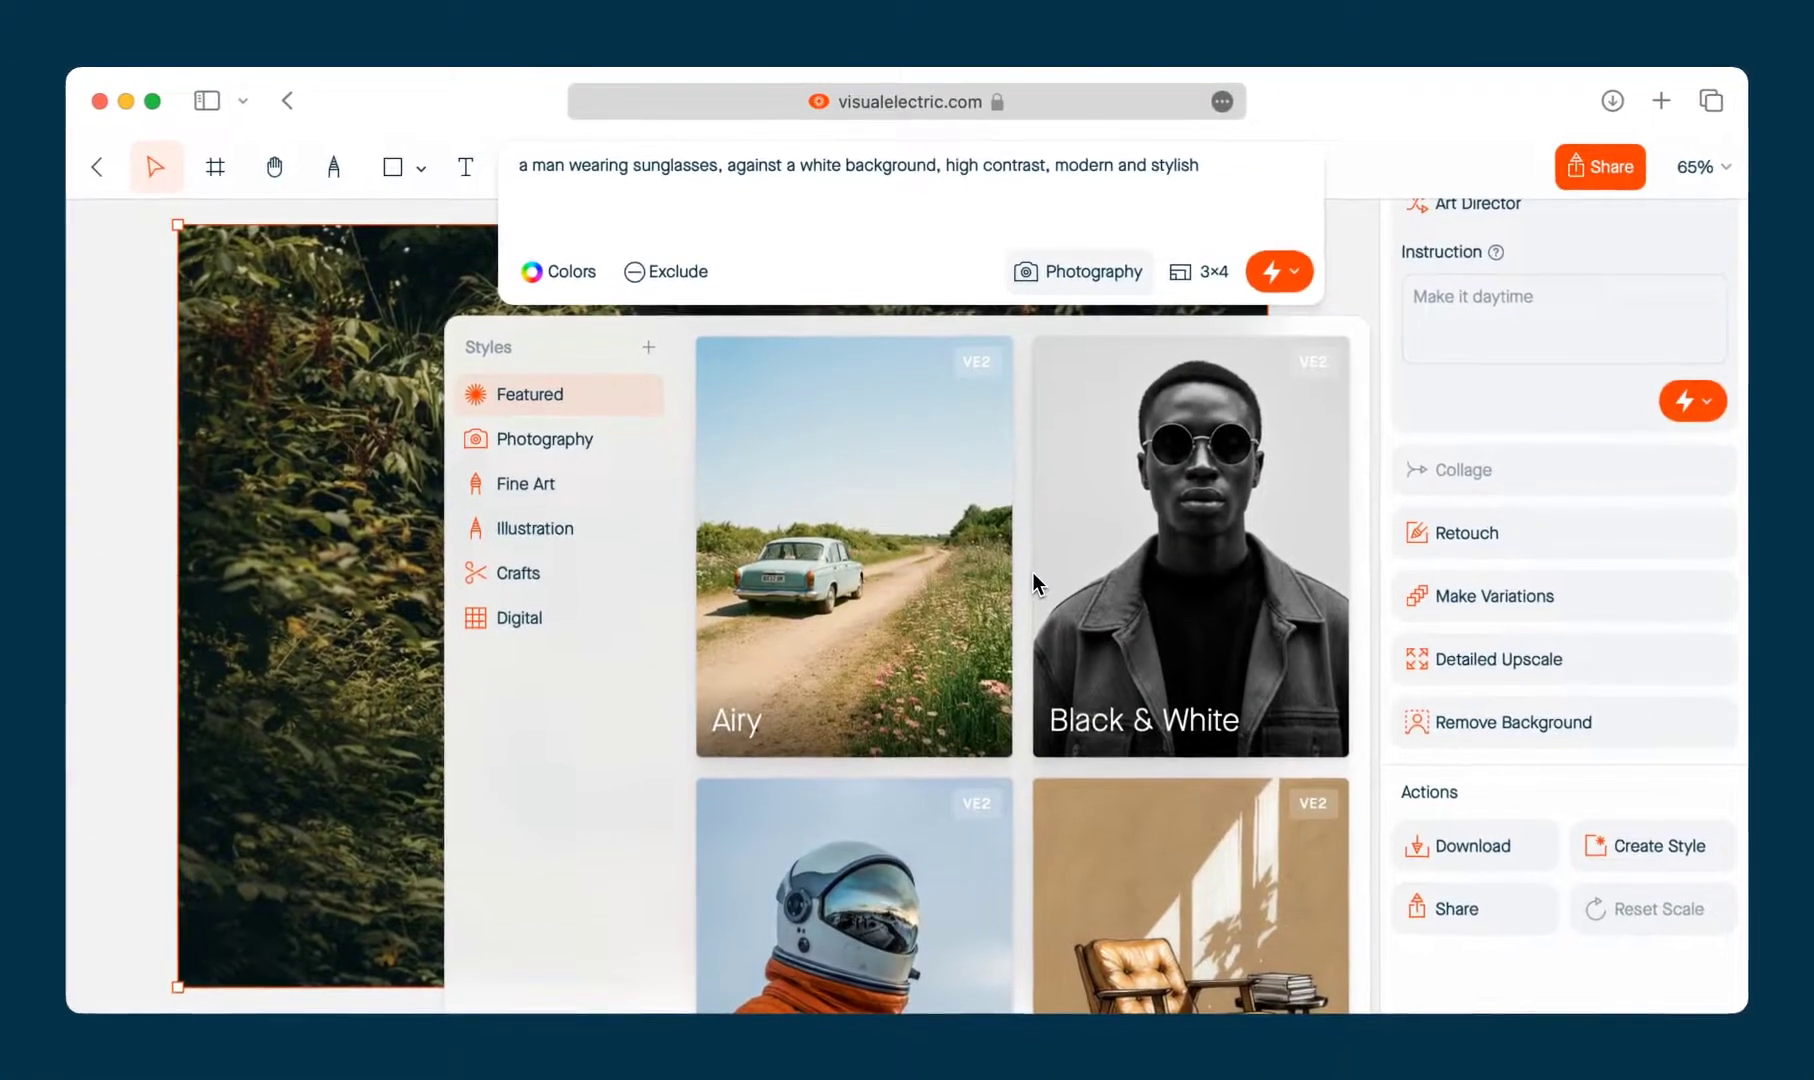
# Step: Browse the Styles grid and switch the prompt's style from Photography to Black & White
pyautogui.scroll(-2, 1034, 578)
pyautogui.scroll(-10, 1034, 576)
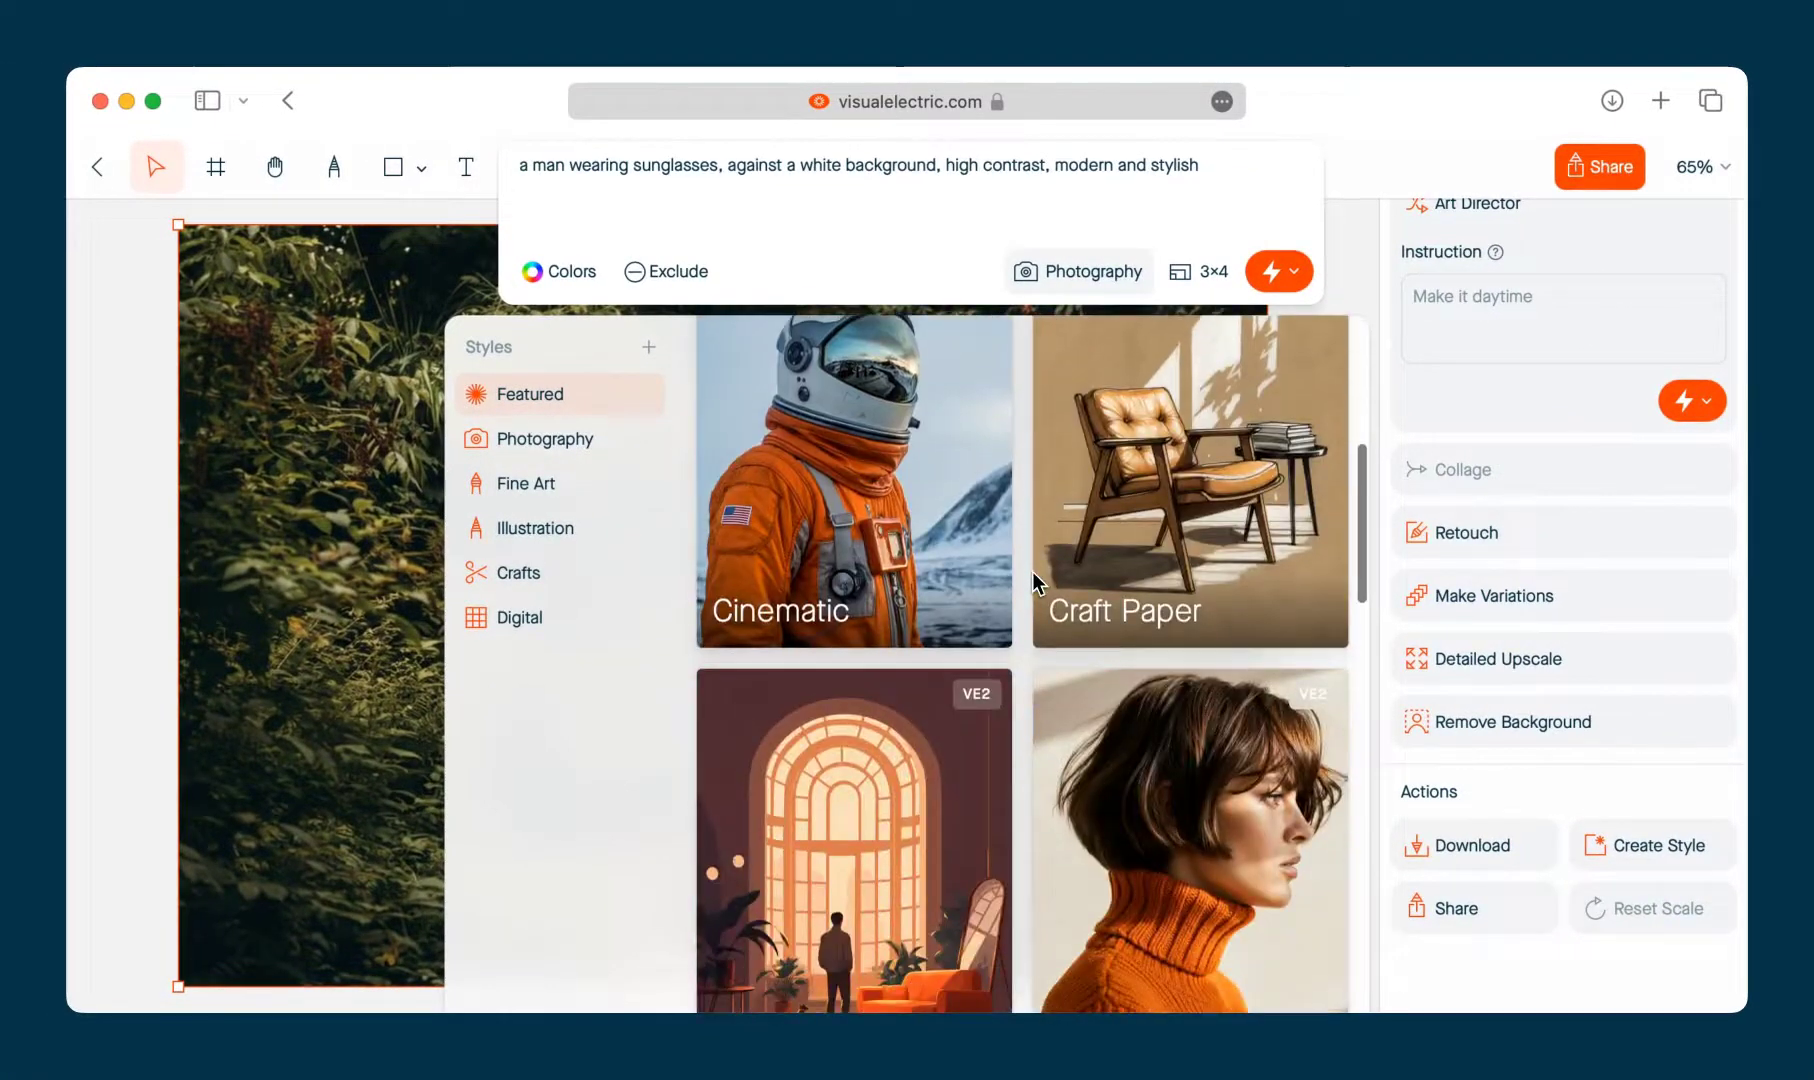
pyautogui.scroll(-8, 1032, 571)
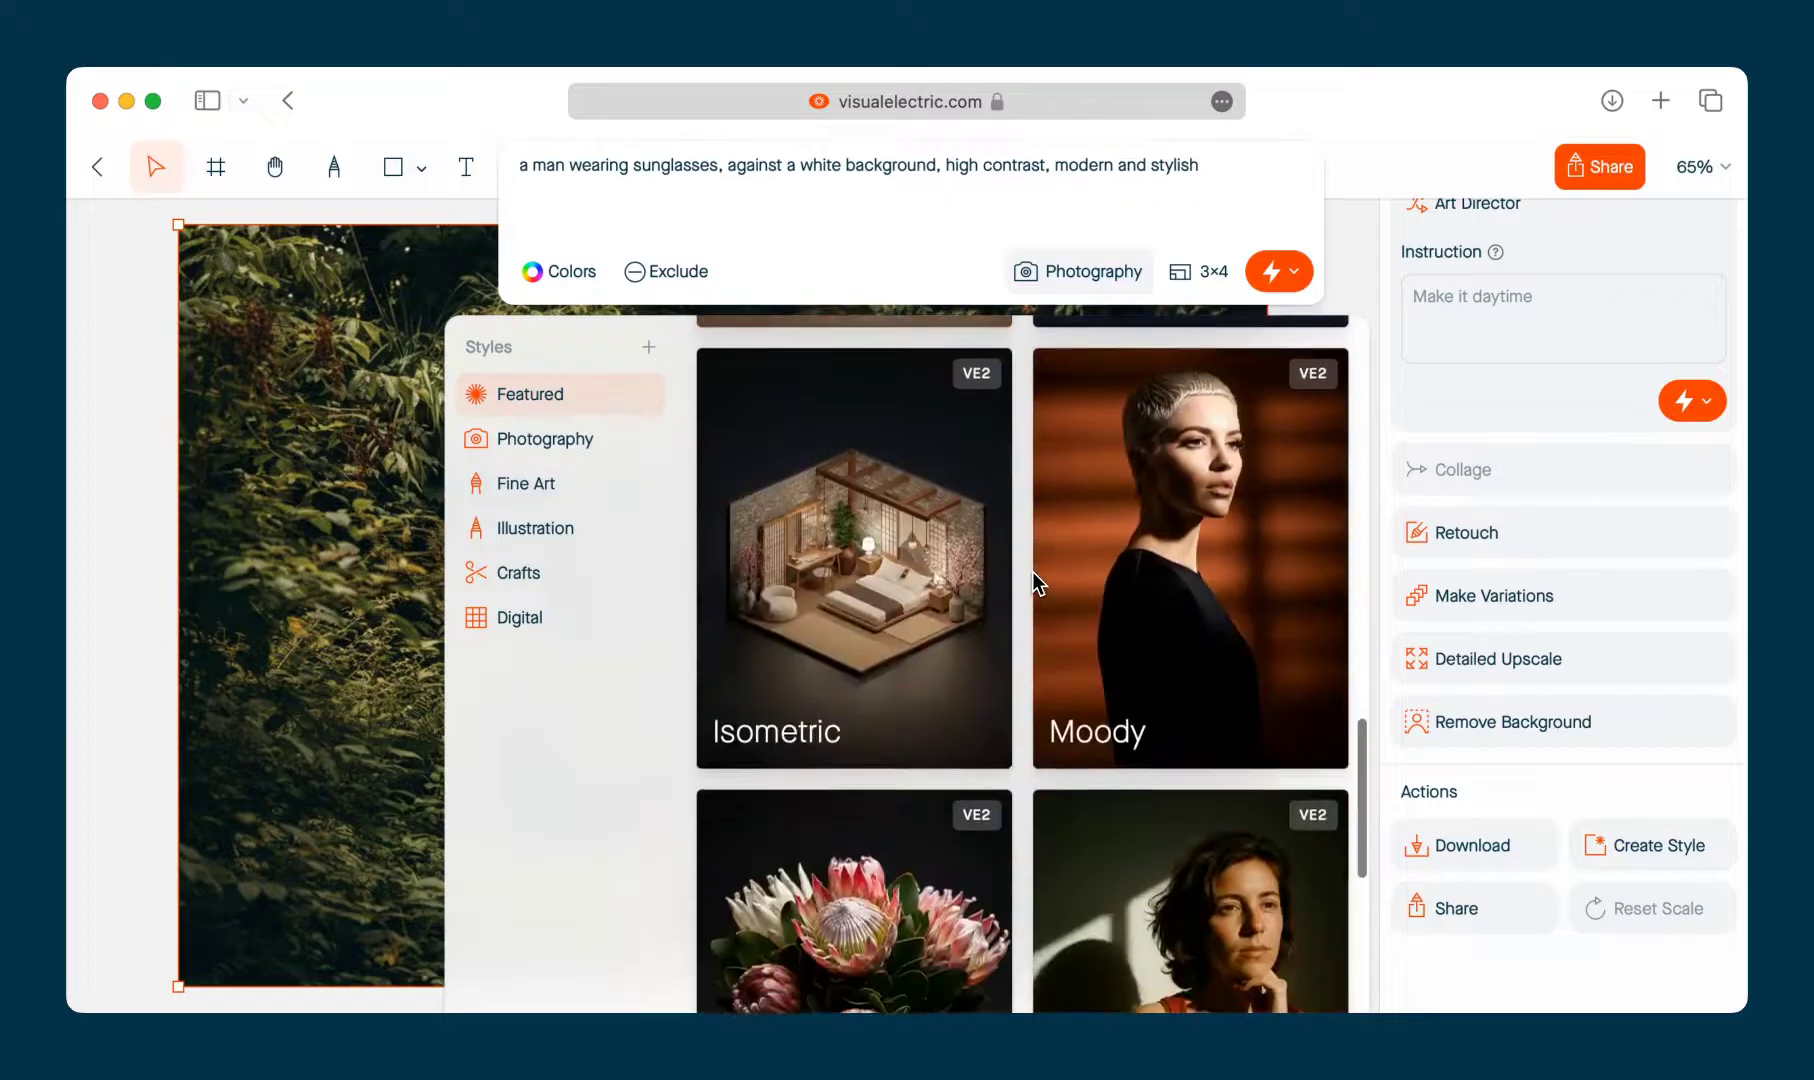
pyautogui.scroll(15, 1032, 571)
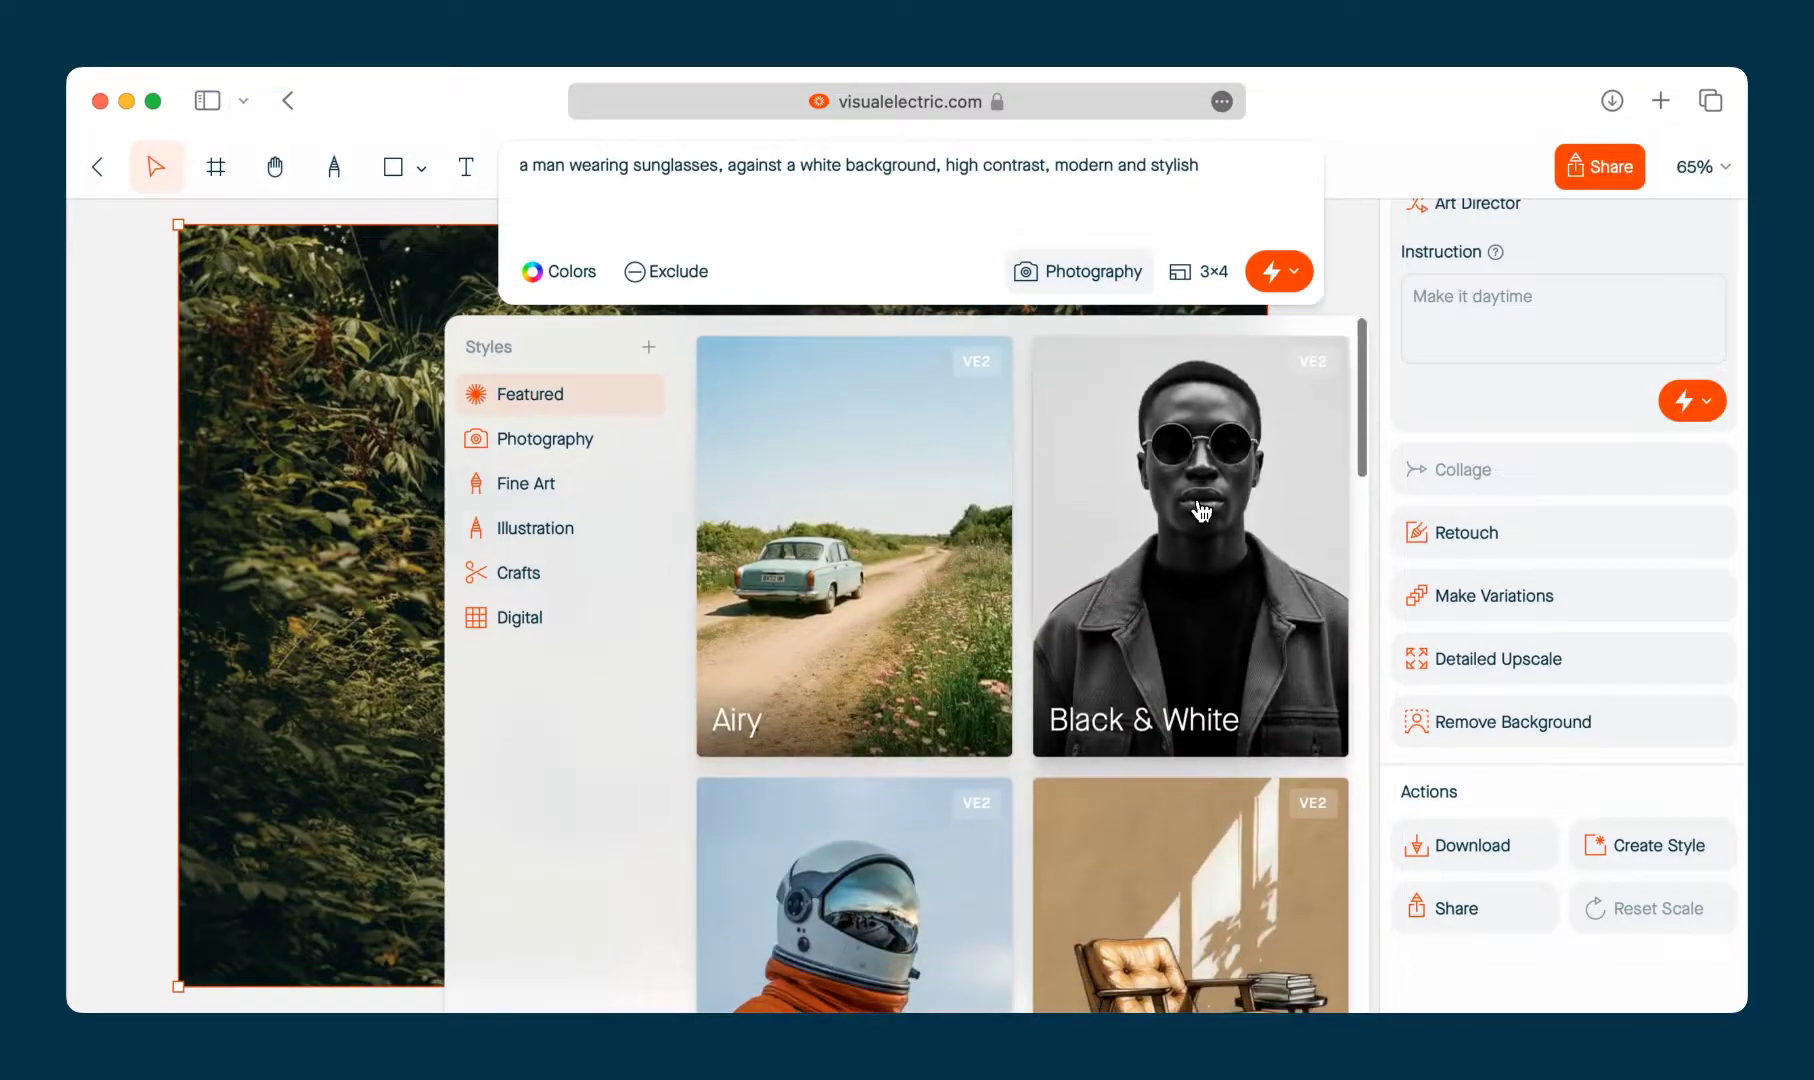
pyautogui.click(1183, 461)
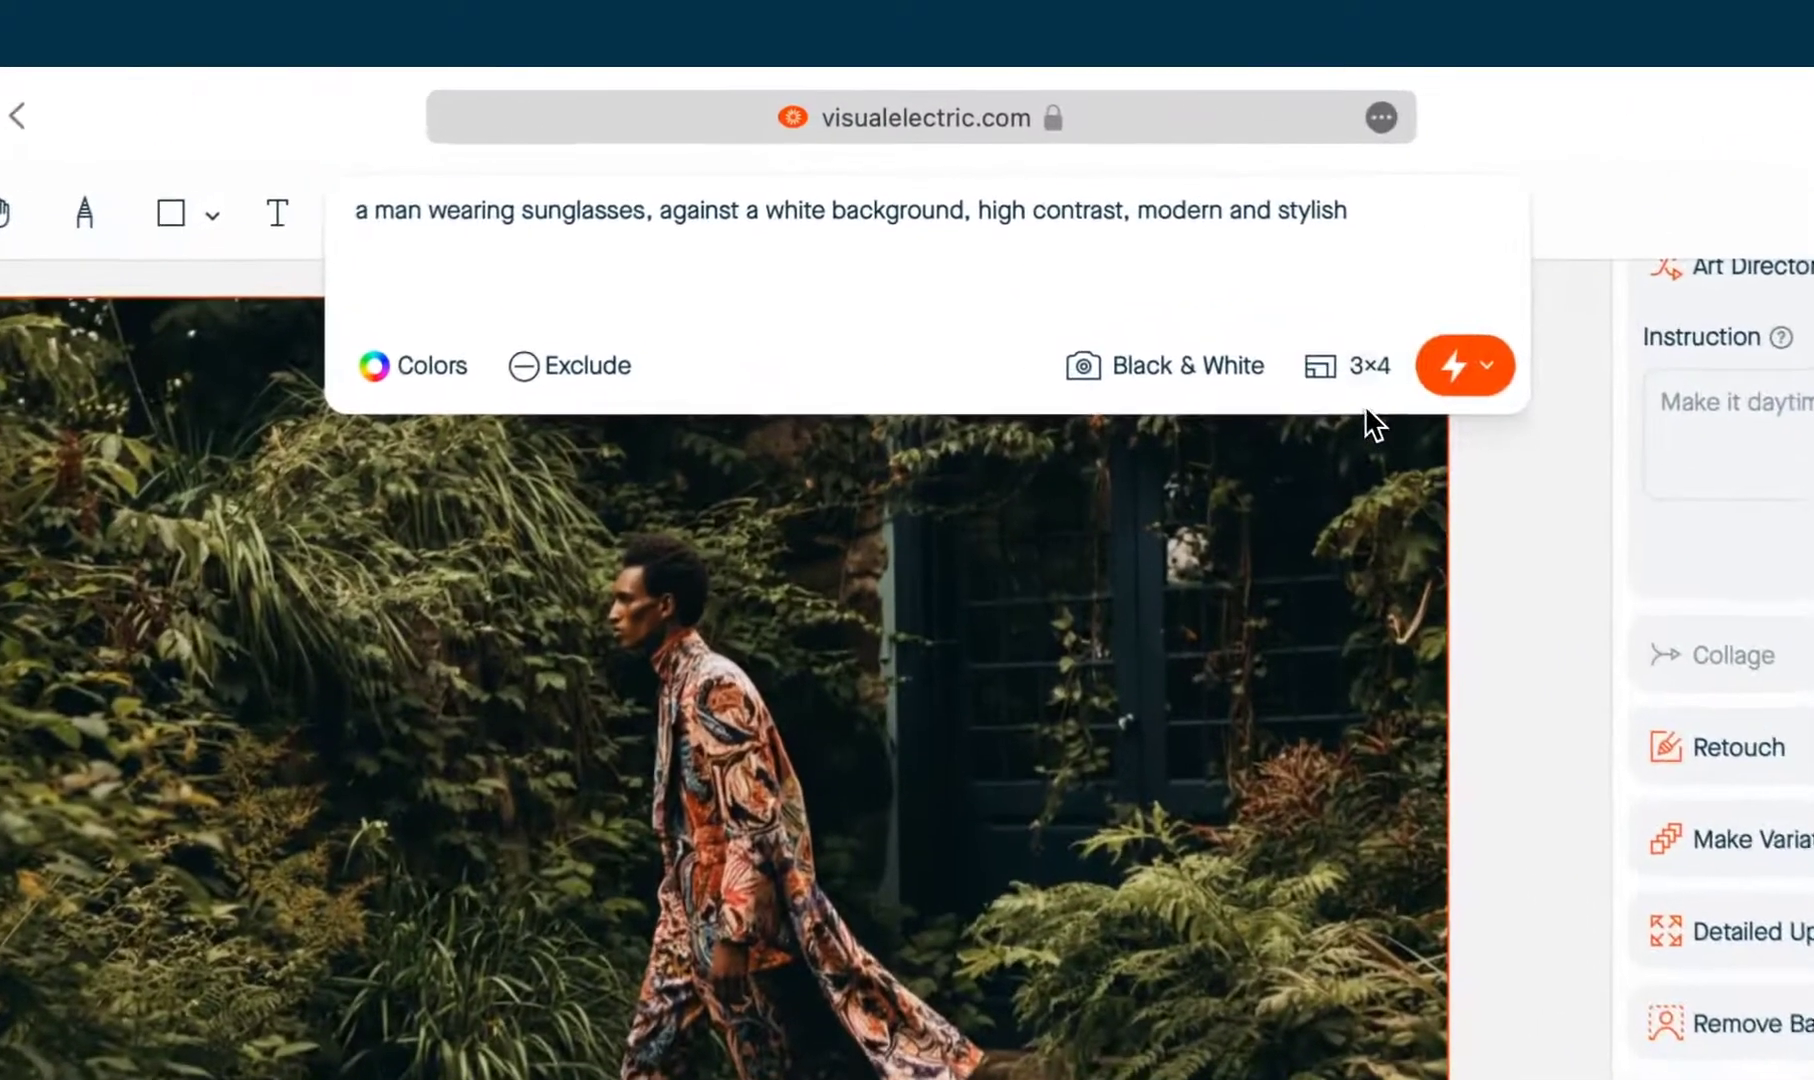
# Step: Change the aspect ratio from 3×4 portrait to Landscape 4×3
pyautogui.click(1210, 282)
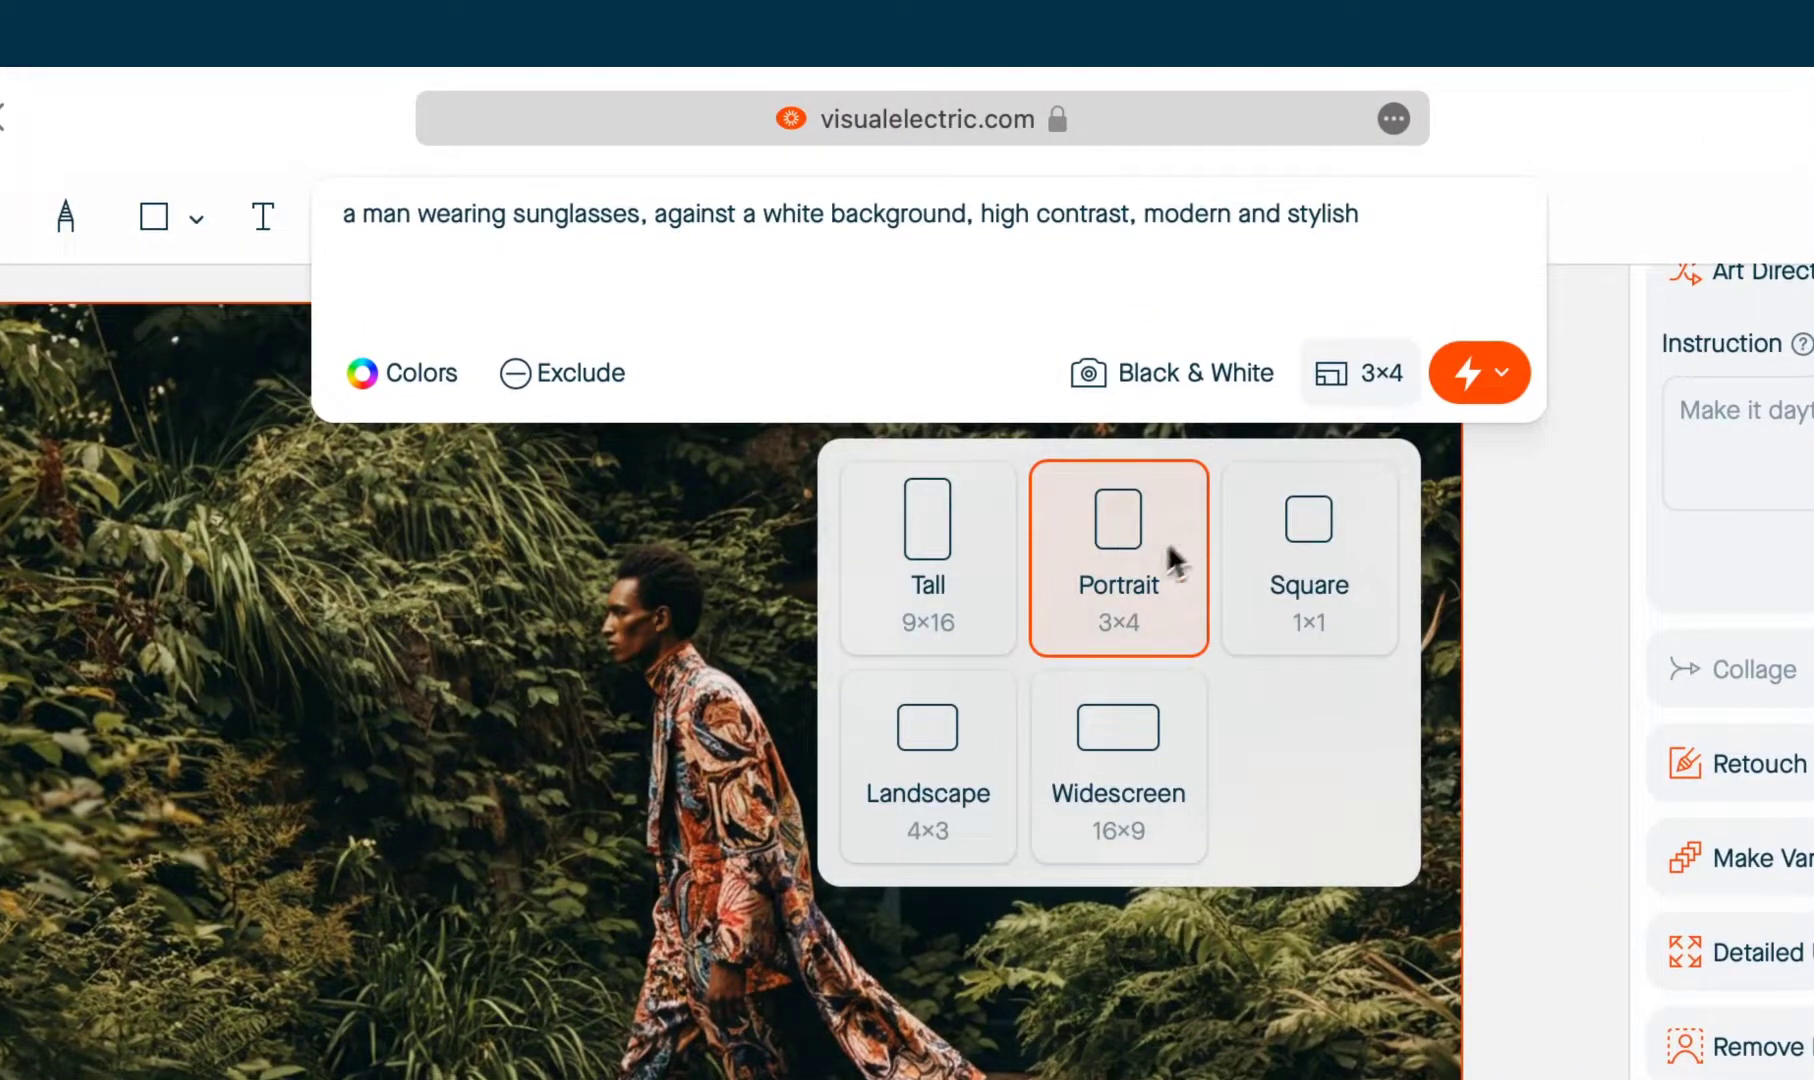
pyautogui.click(968, 766)
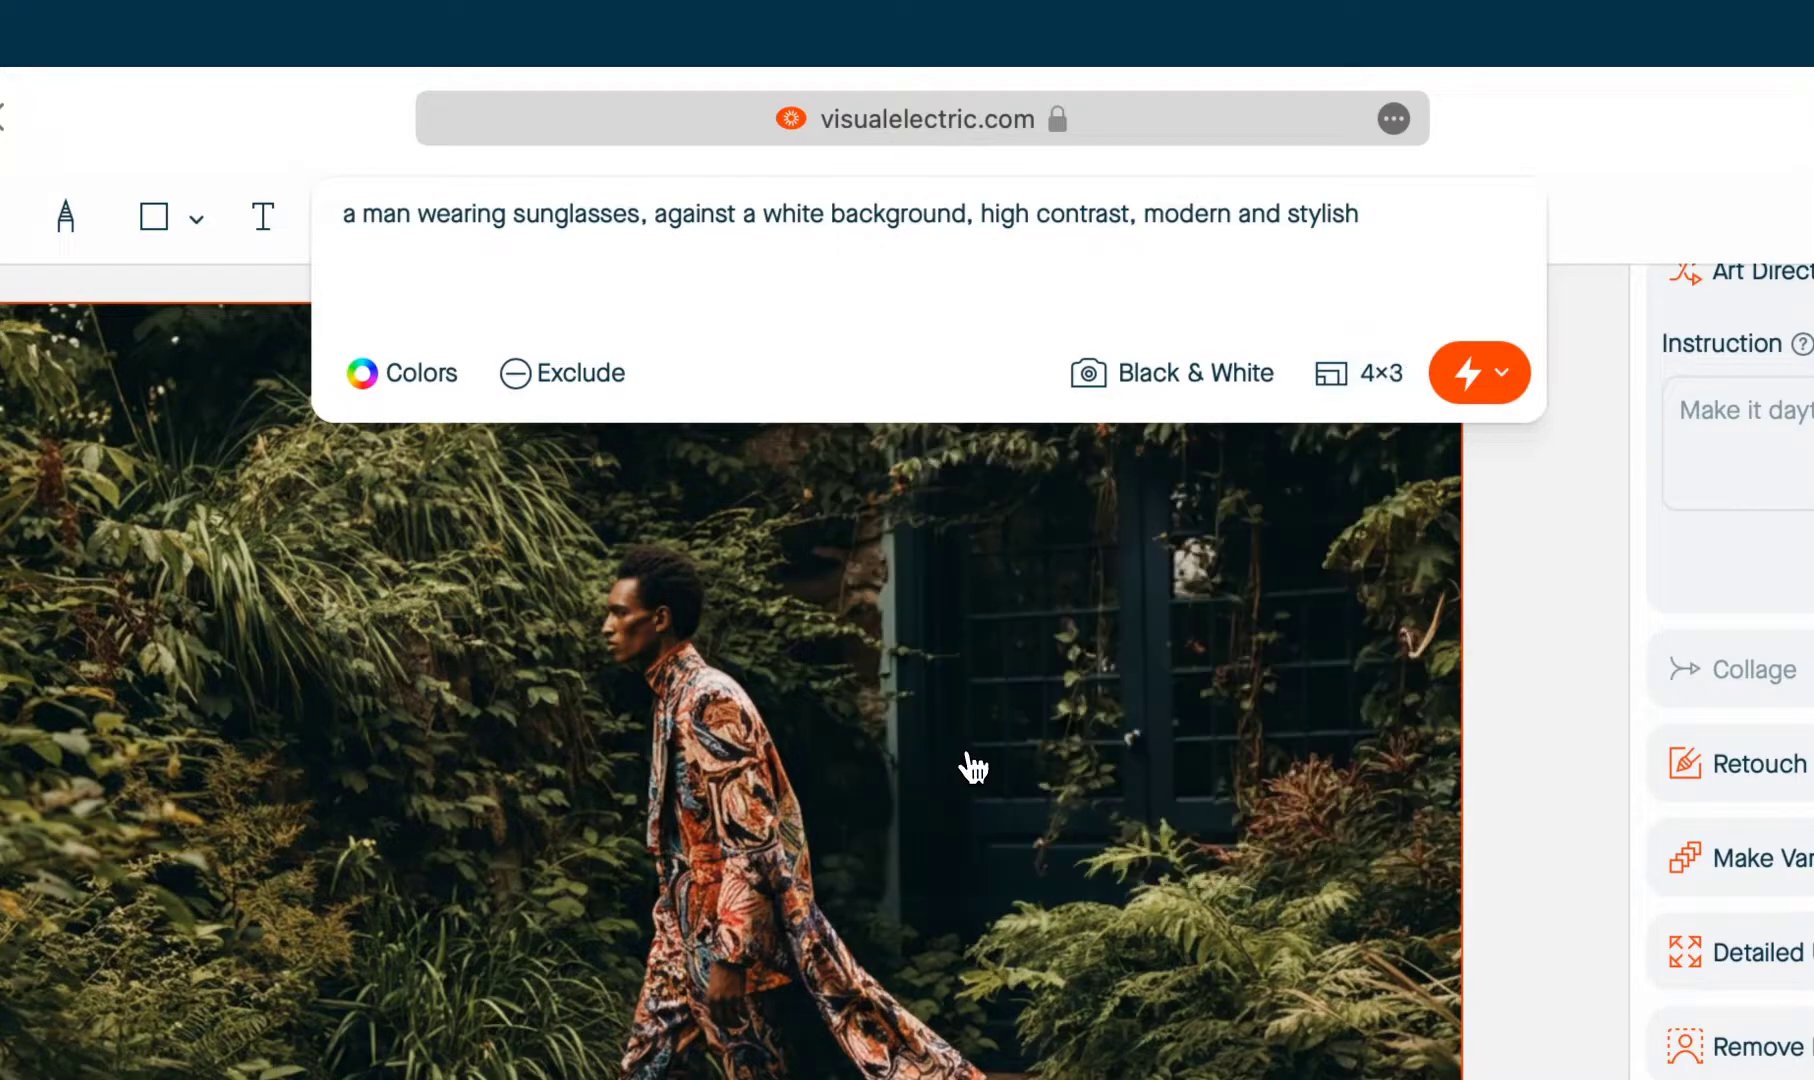
# Step: Generate the four black-and-white 4×3 sunglasses portraits at Fastest Speed
pyautogui.click(1482, 390)
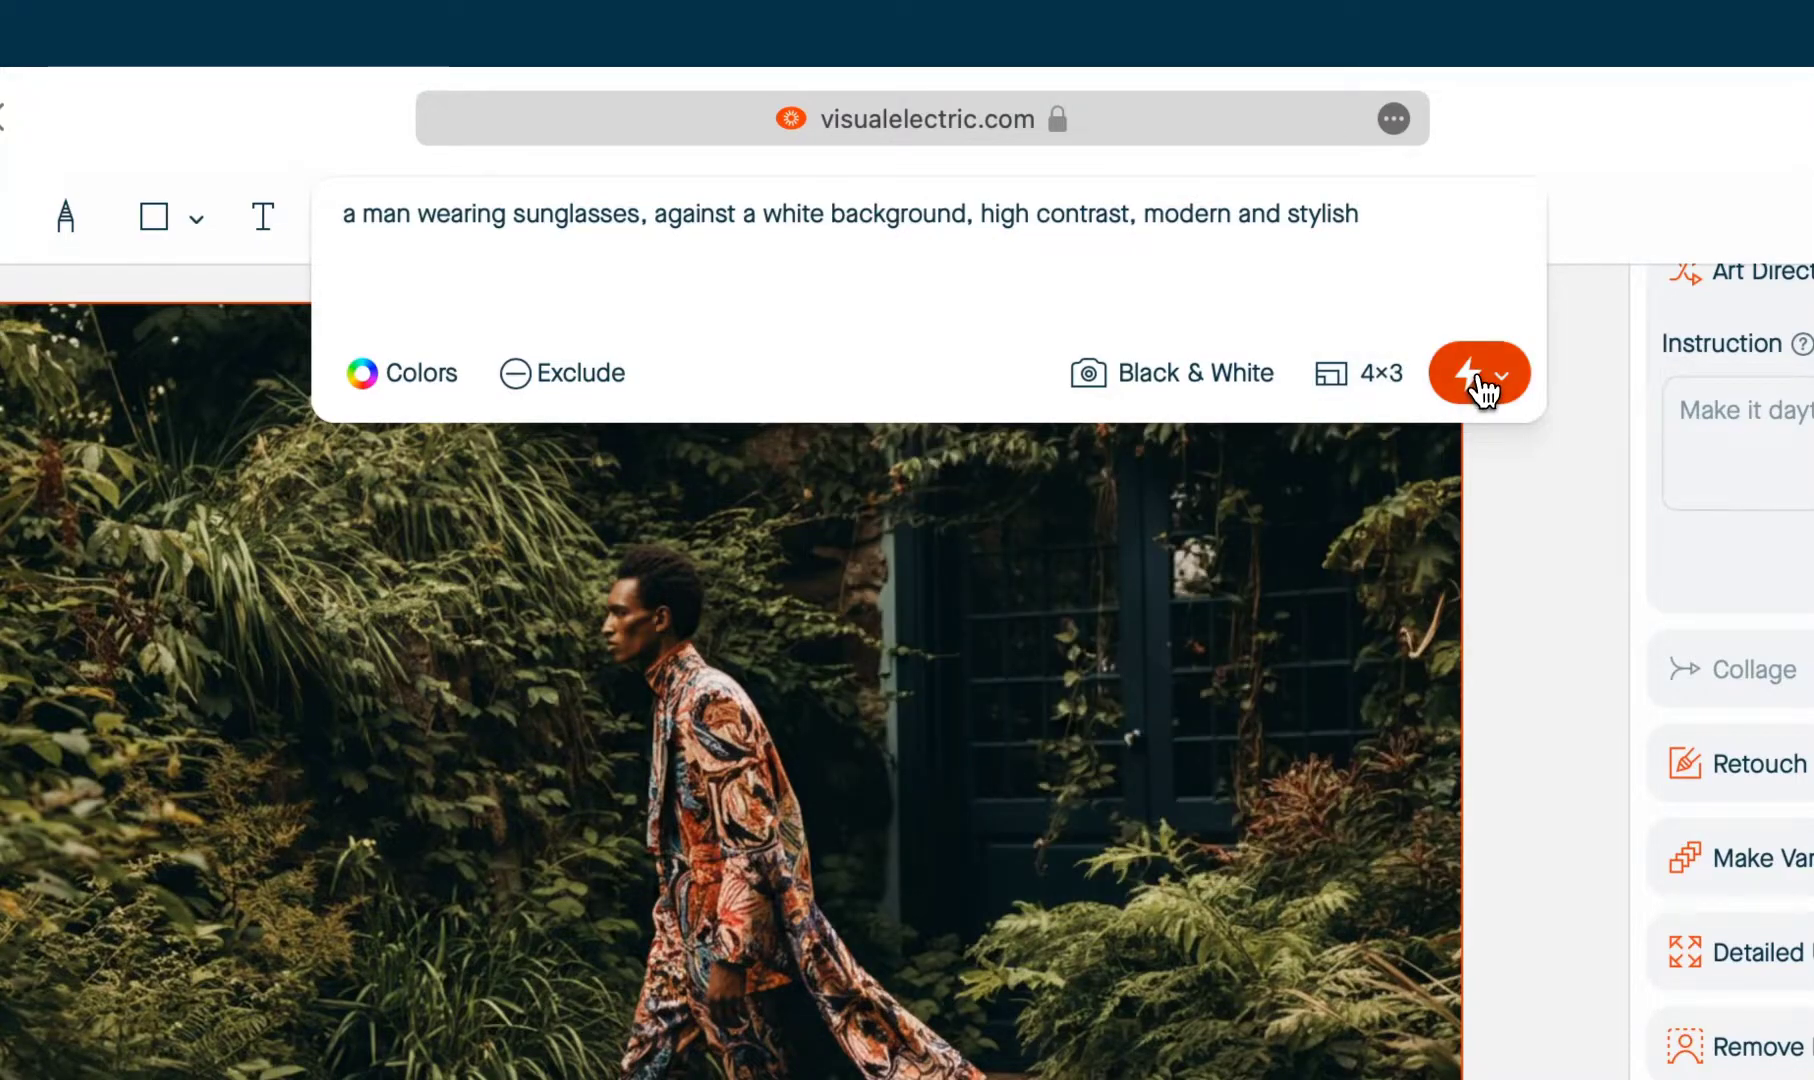
pyautogui.click(1510, 386)
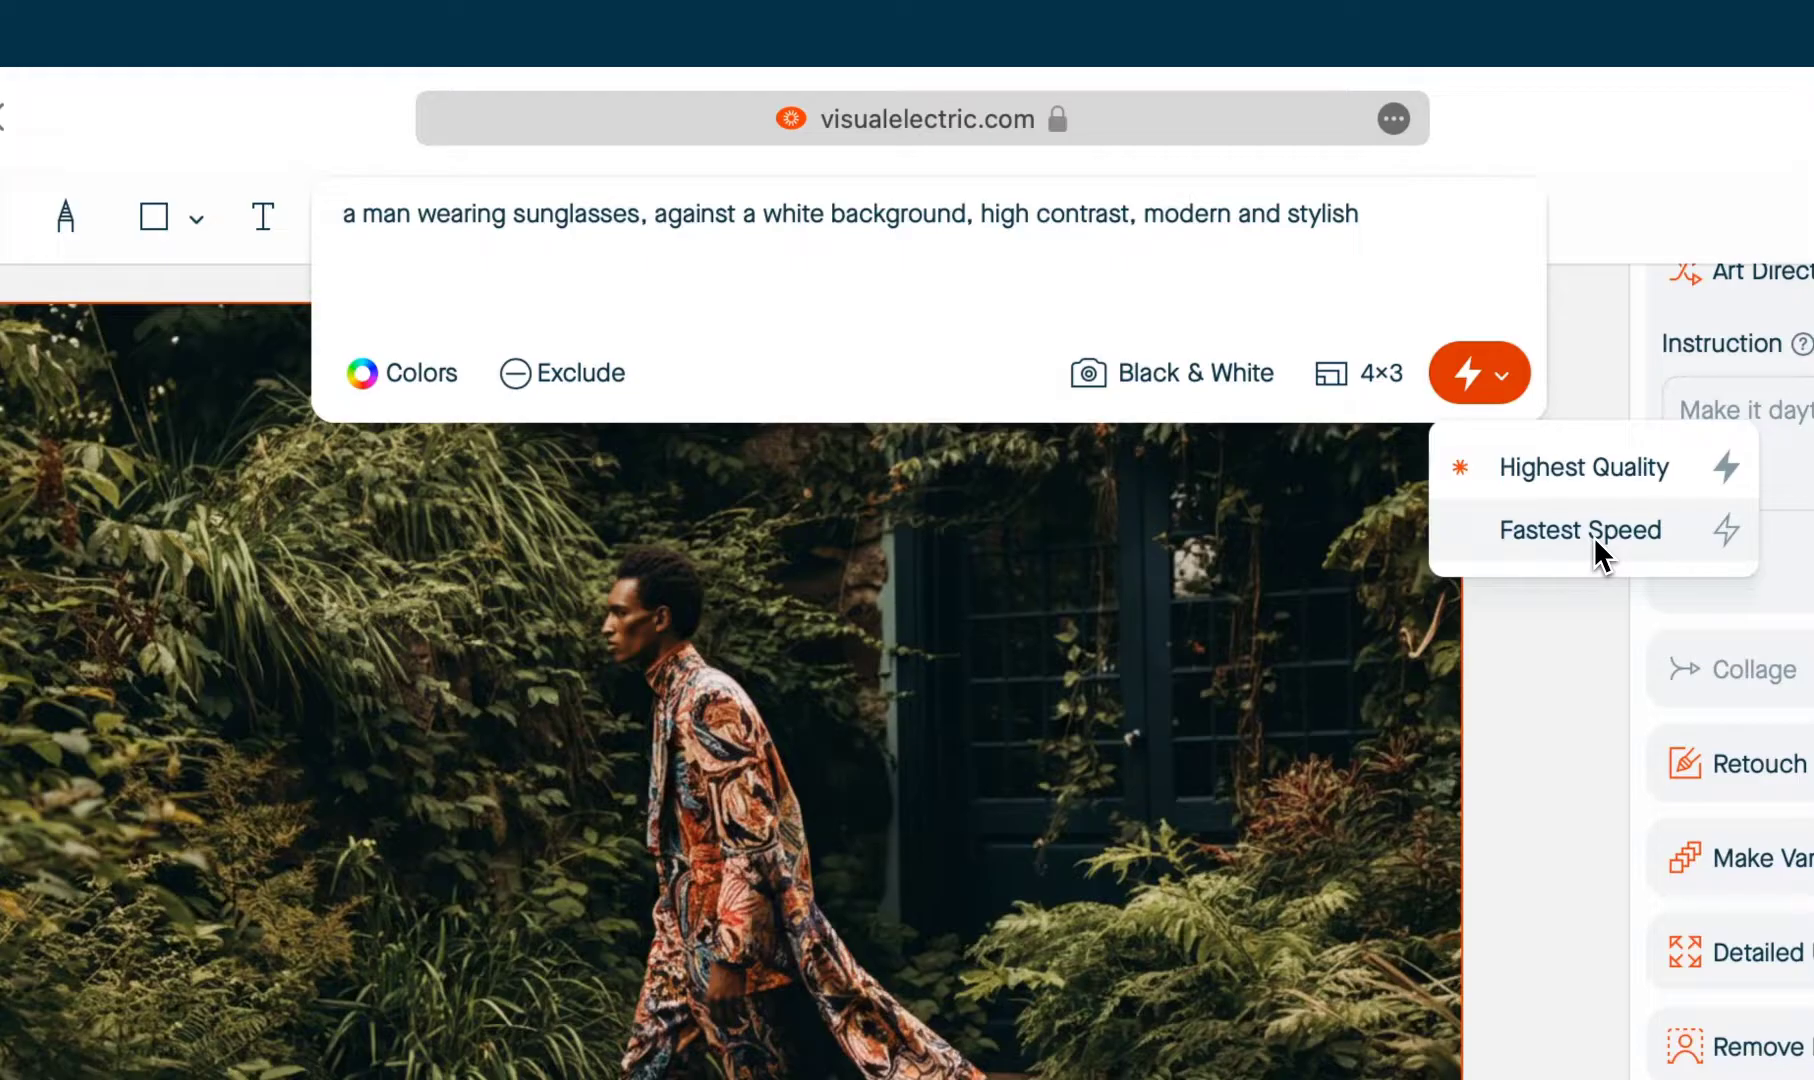
pyautogui.click(1478, 383)
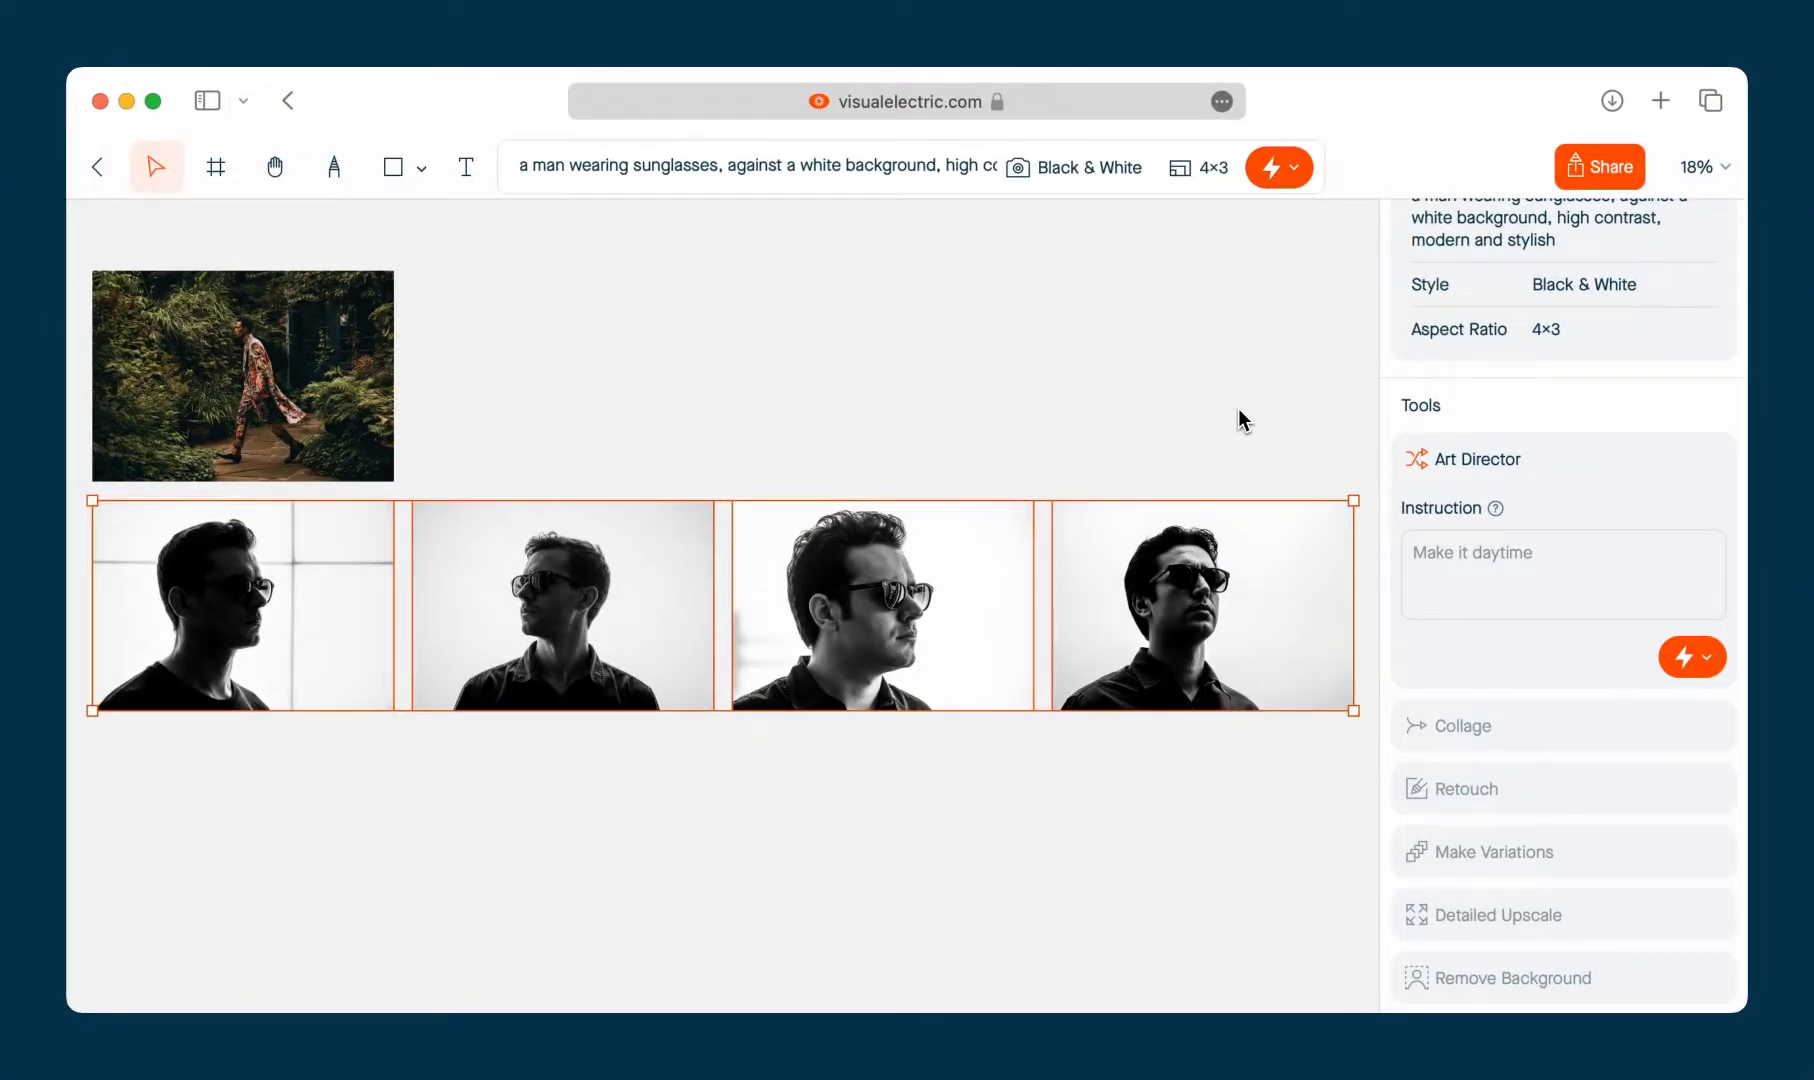
pyautogui.scroll(-3, 1530, 680)
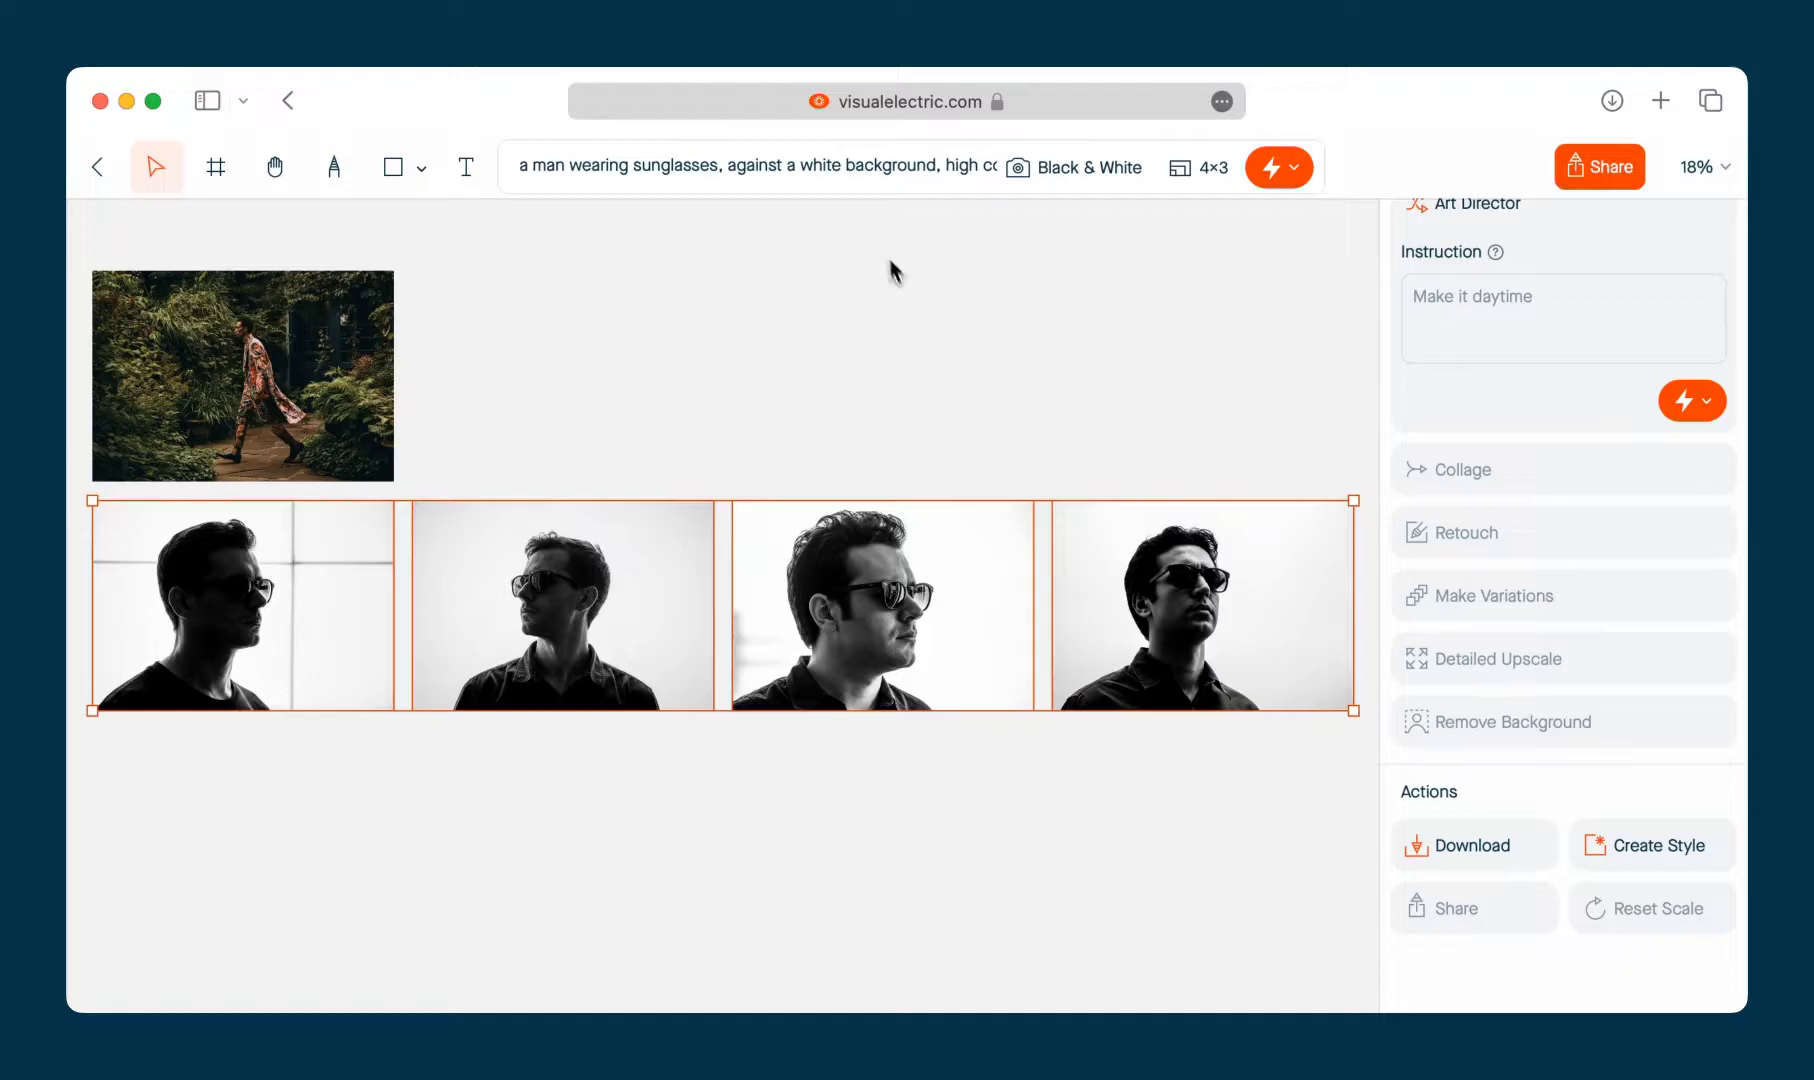
pyautogui.click(852, 172)
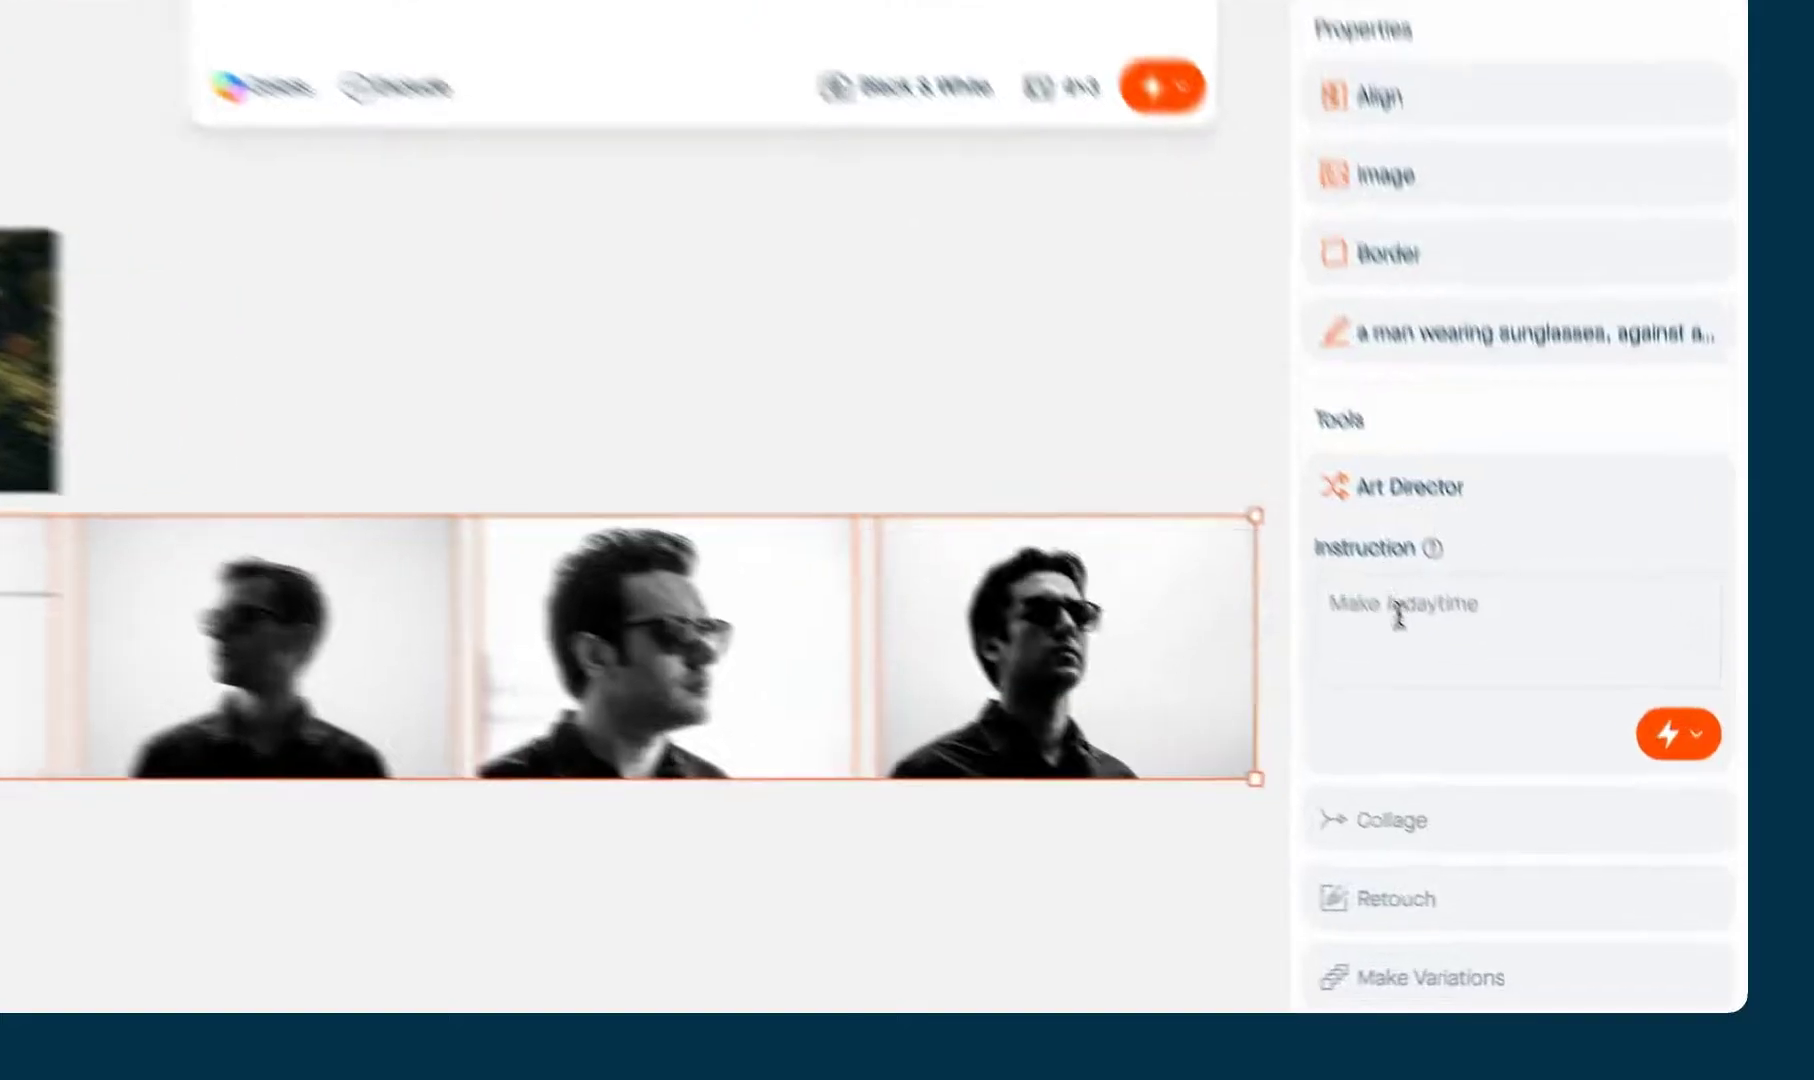
pyautogui.click(1466, 698)
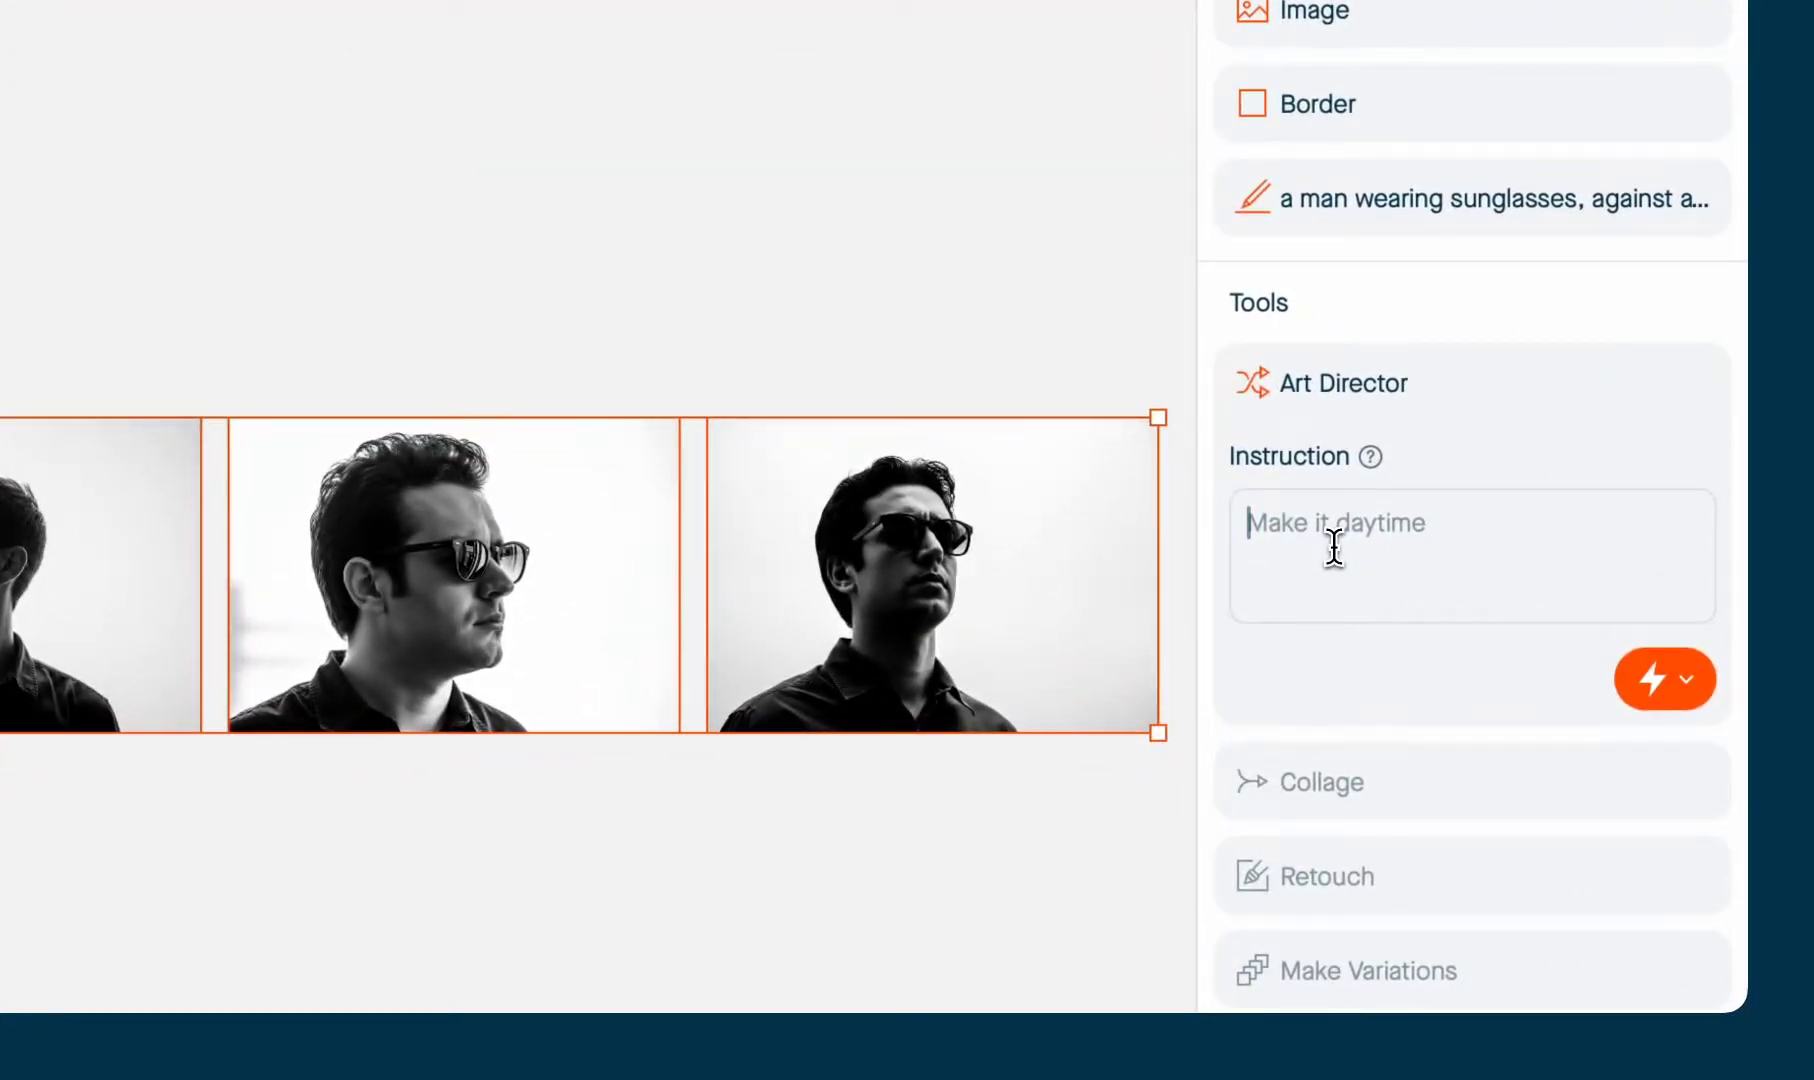
# Step: Submit the Art Director instruction "remove his sunglasses" to create a sunglasses-free version
pyautogui.write('remove his sunglasses')
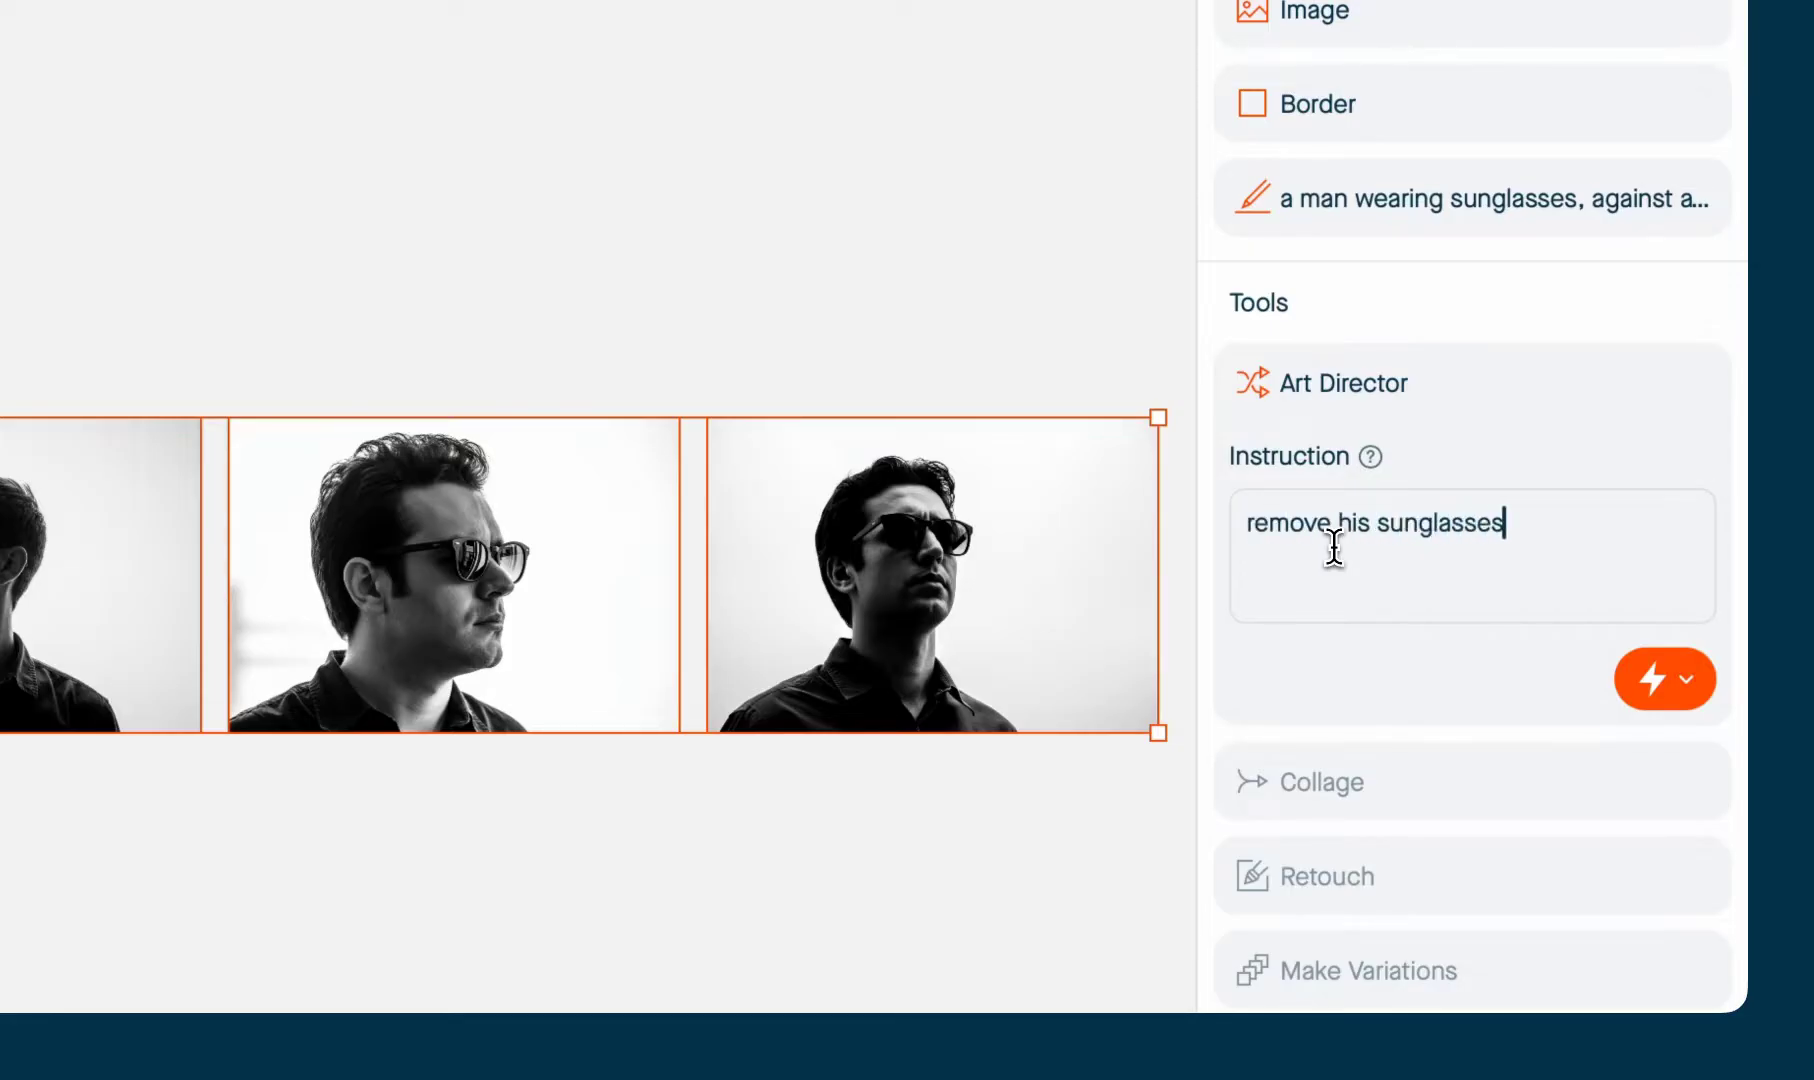
pyautogui.press('Return')
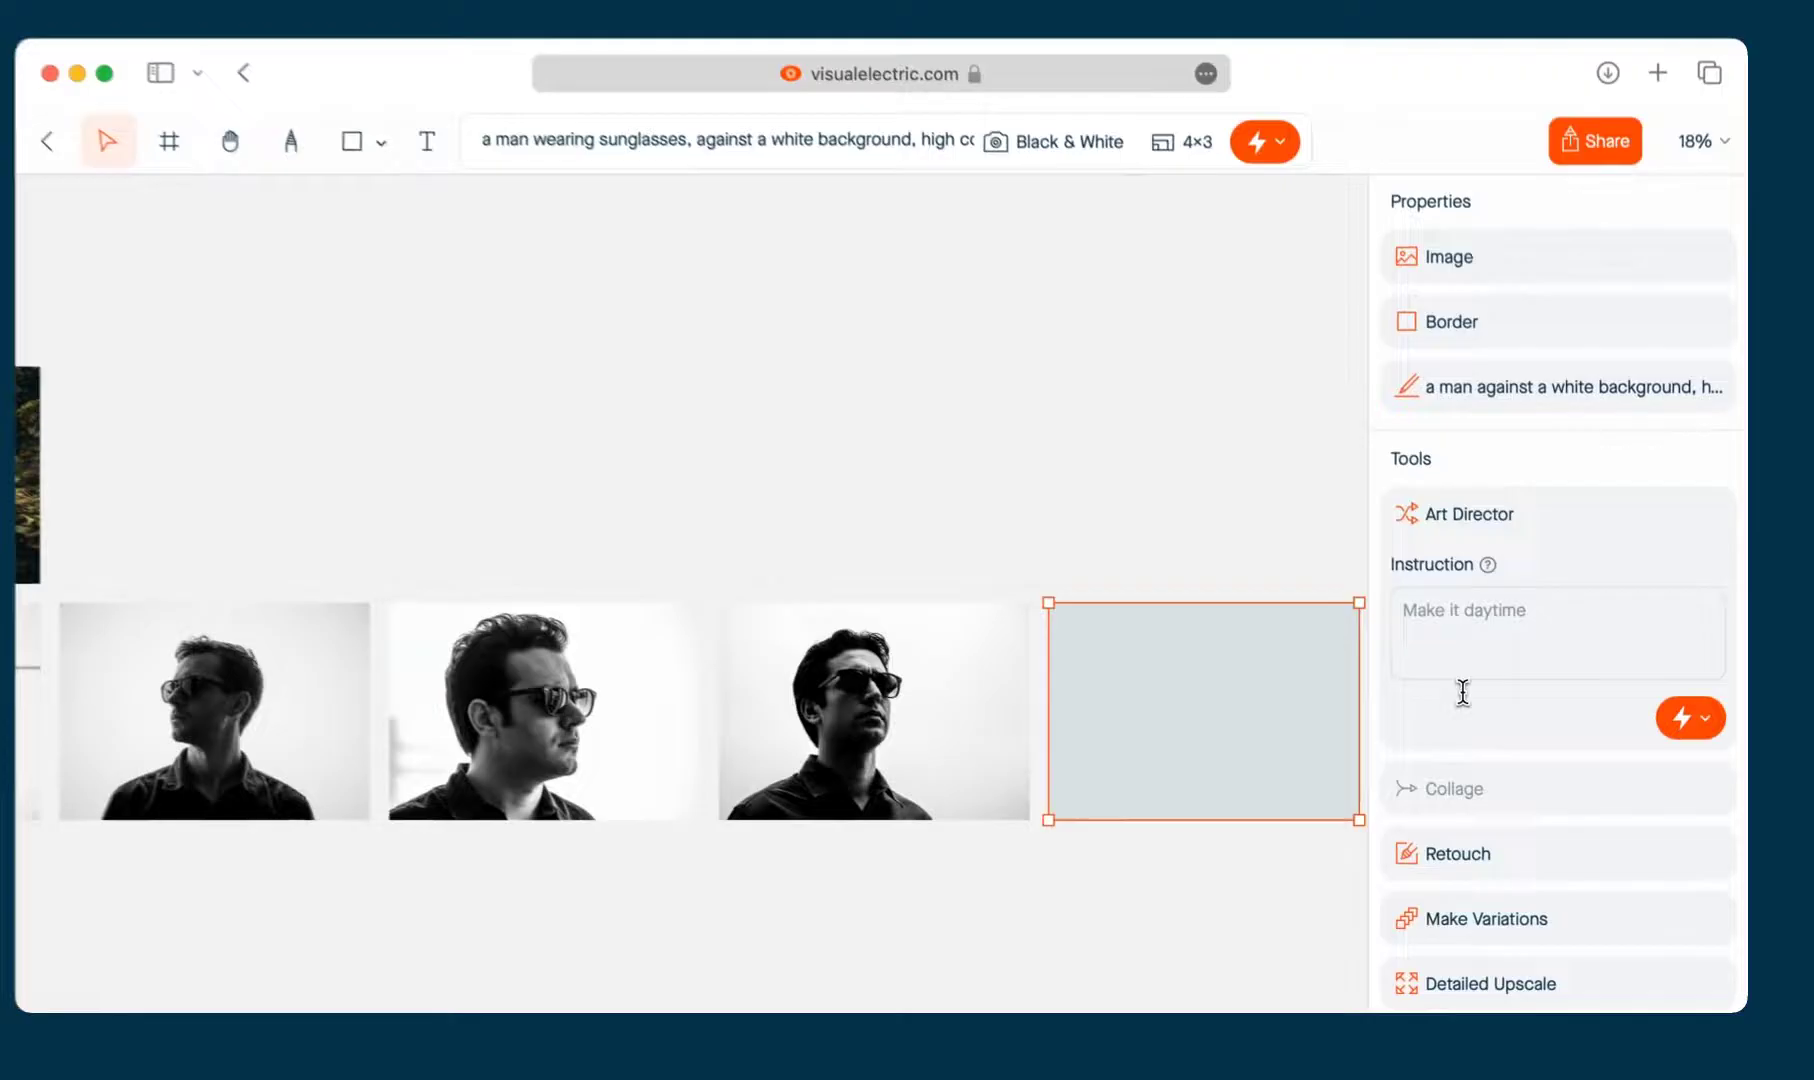